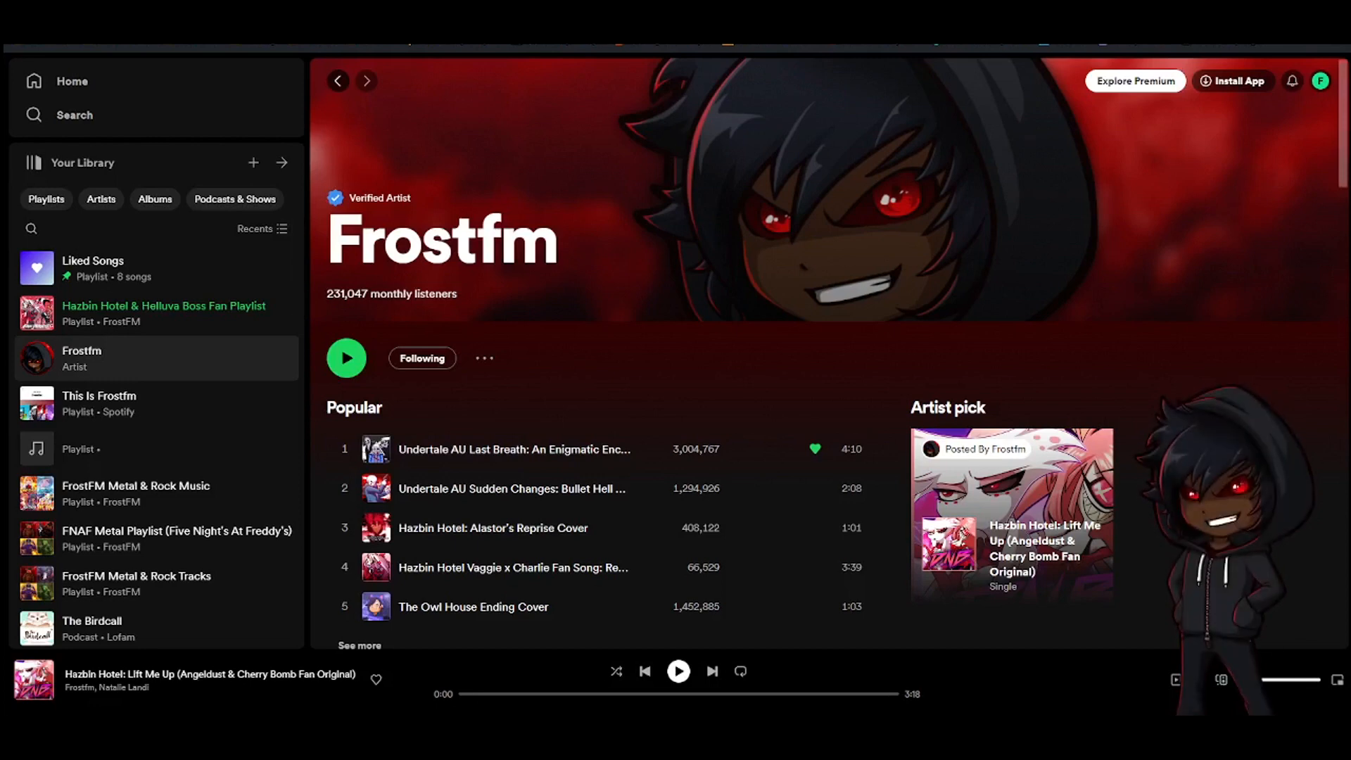
# Browse the Frostfm artist page down to the Artist Playlists section
pyautogui.scroll(-15, 827, 366)
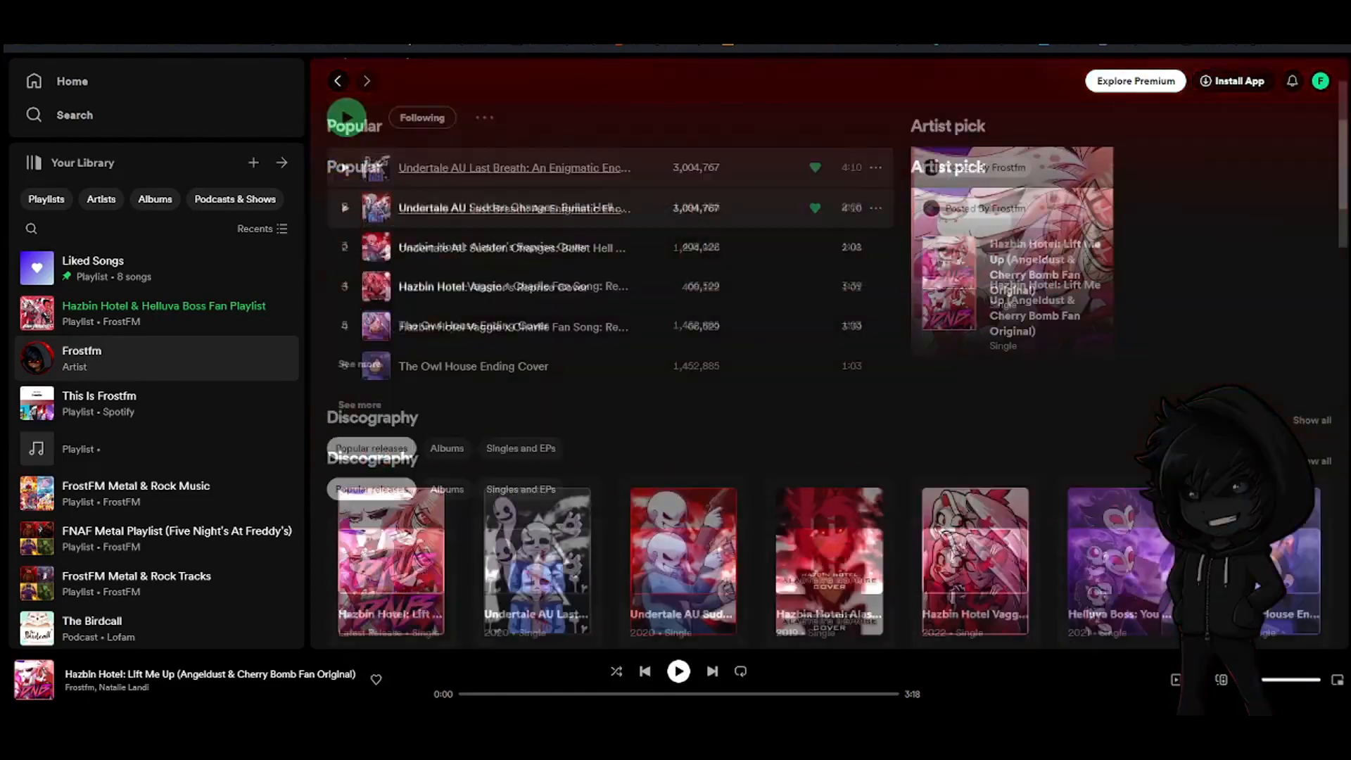
pyautogui.moveTo(1121, 309)
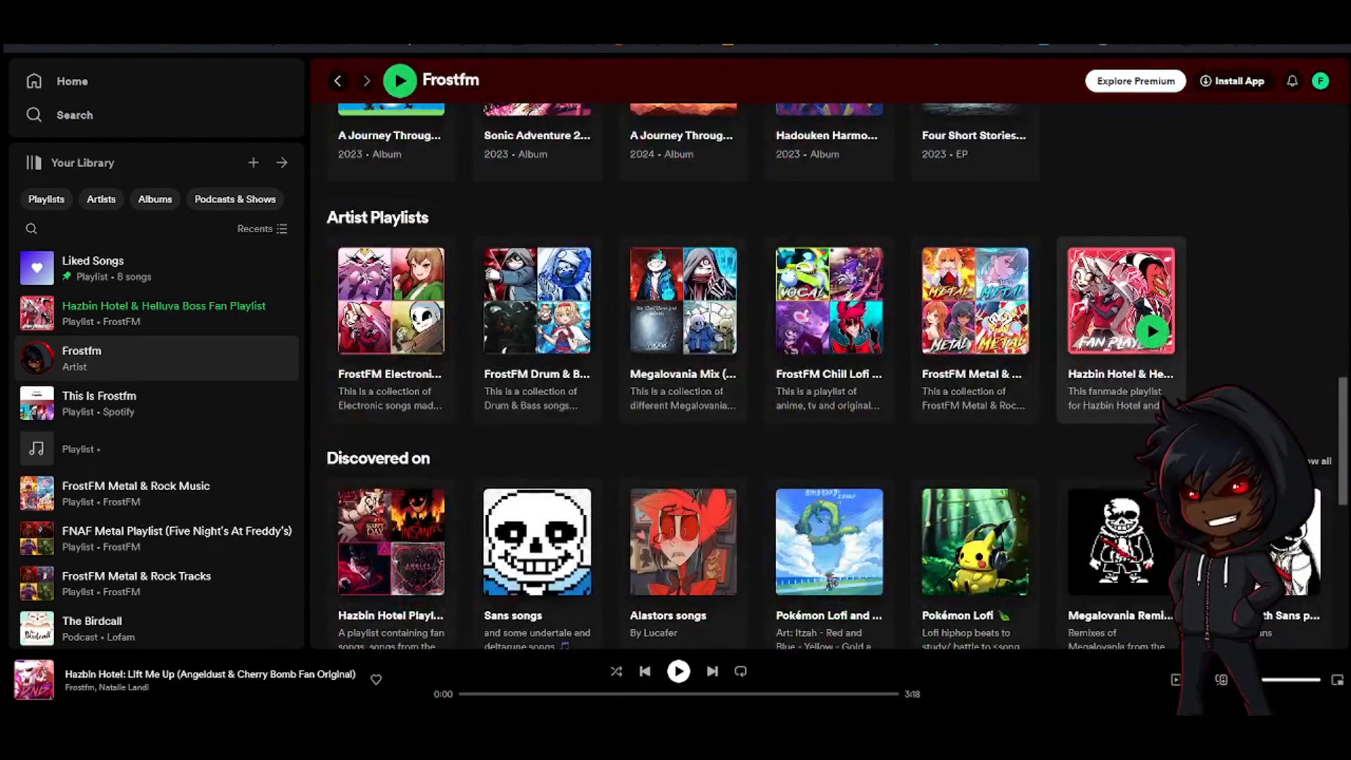
pyautogui.click(1104, 394)
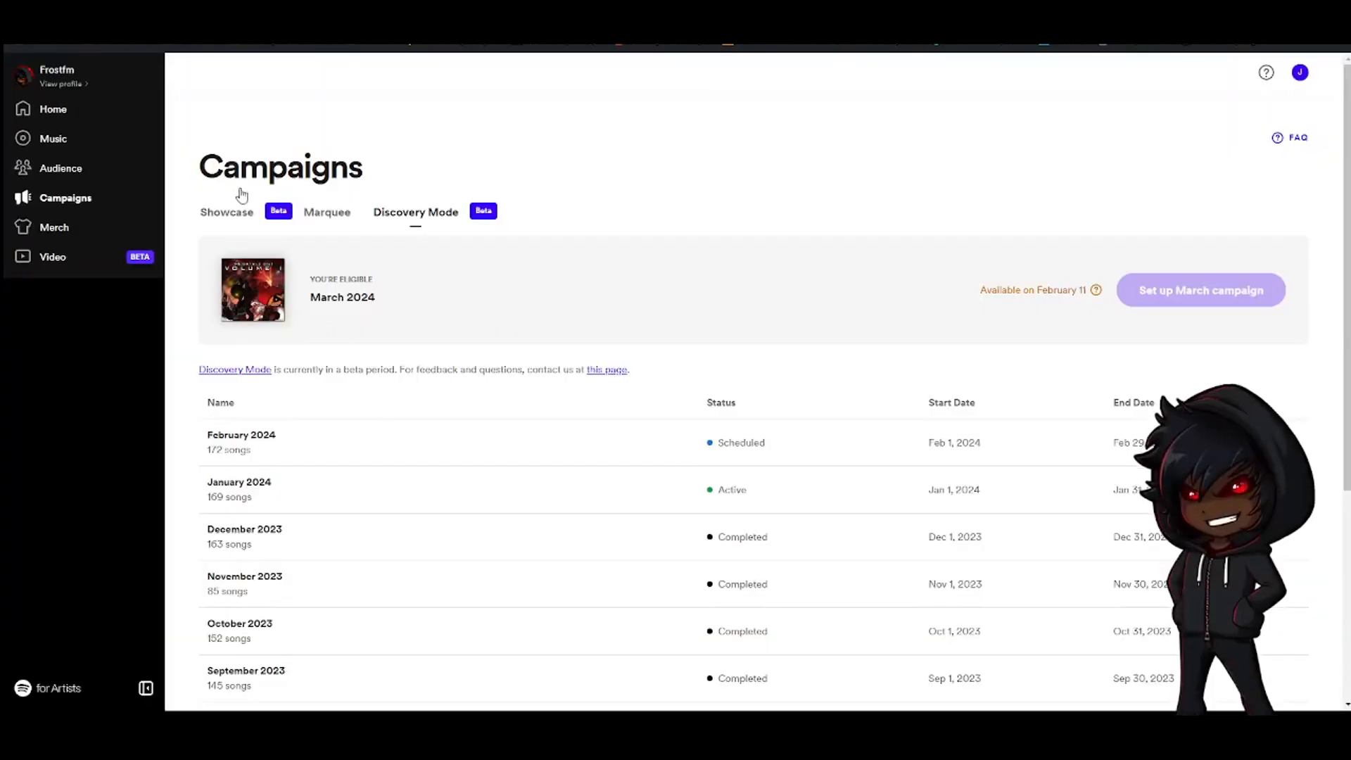
# Look through the Showcase, Marquee and Discovery Mode campaign tabs in Spotify for Artists
pyautogui.click(219, 212)
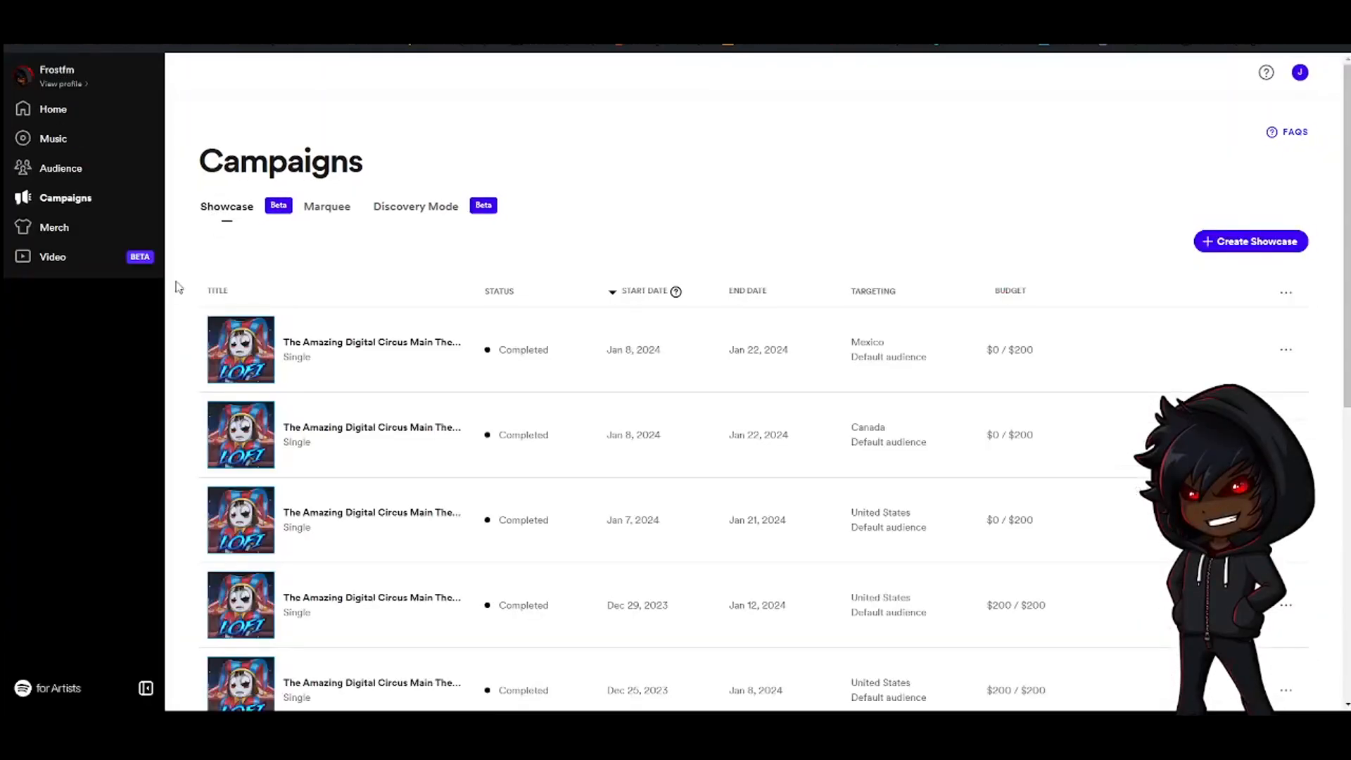
pyautogui.click(331, 206)
pyautogui.click(415, 242)
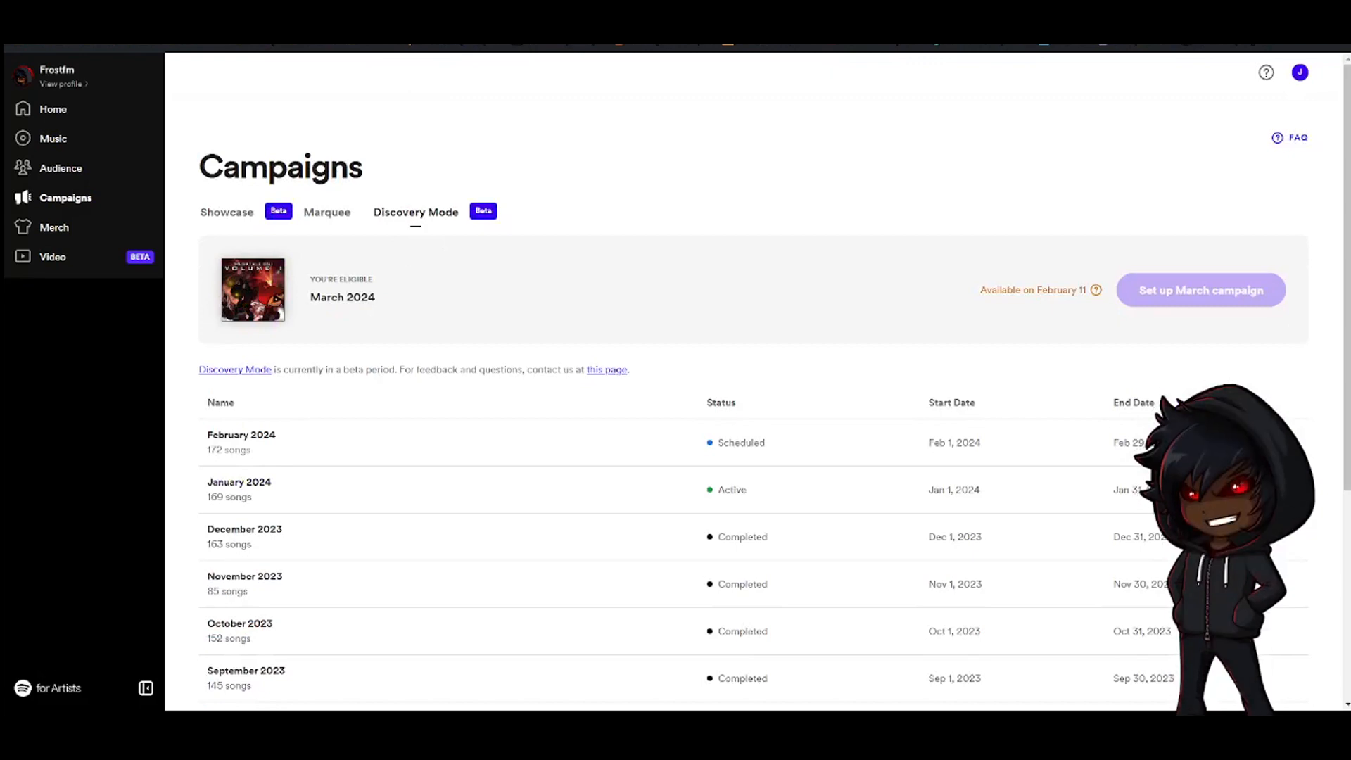
# Switch to the Spotify Advertising tab, open the ads manager and start creating a new campaign
pyautogui.hotkey('ctrl', 'Tab')
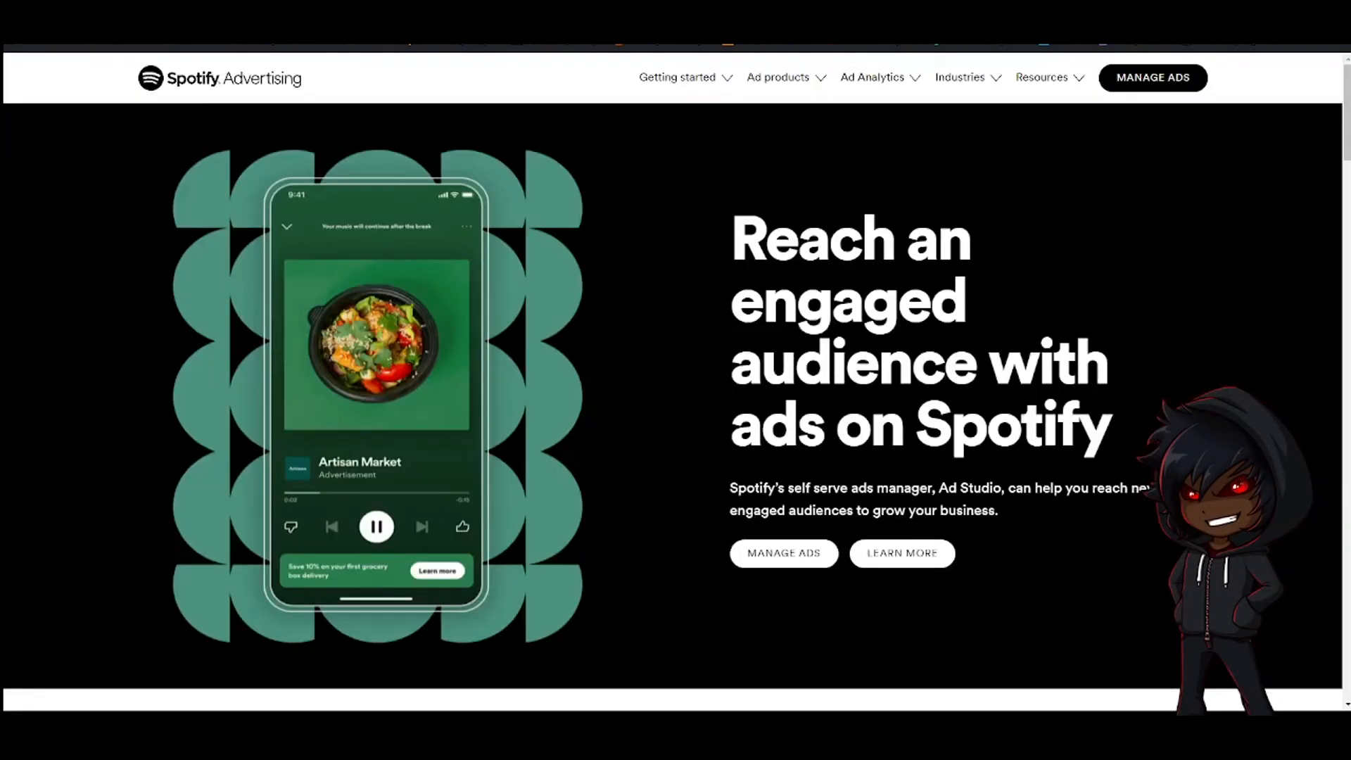
pyautogui.click(1170, 83)
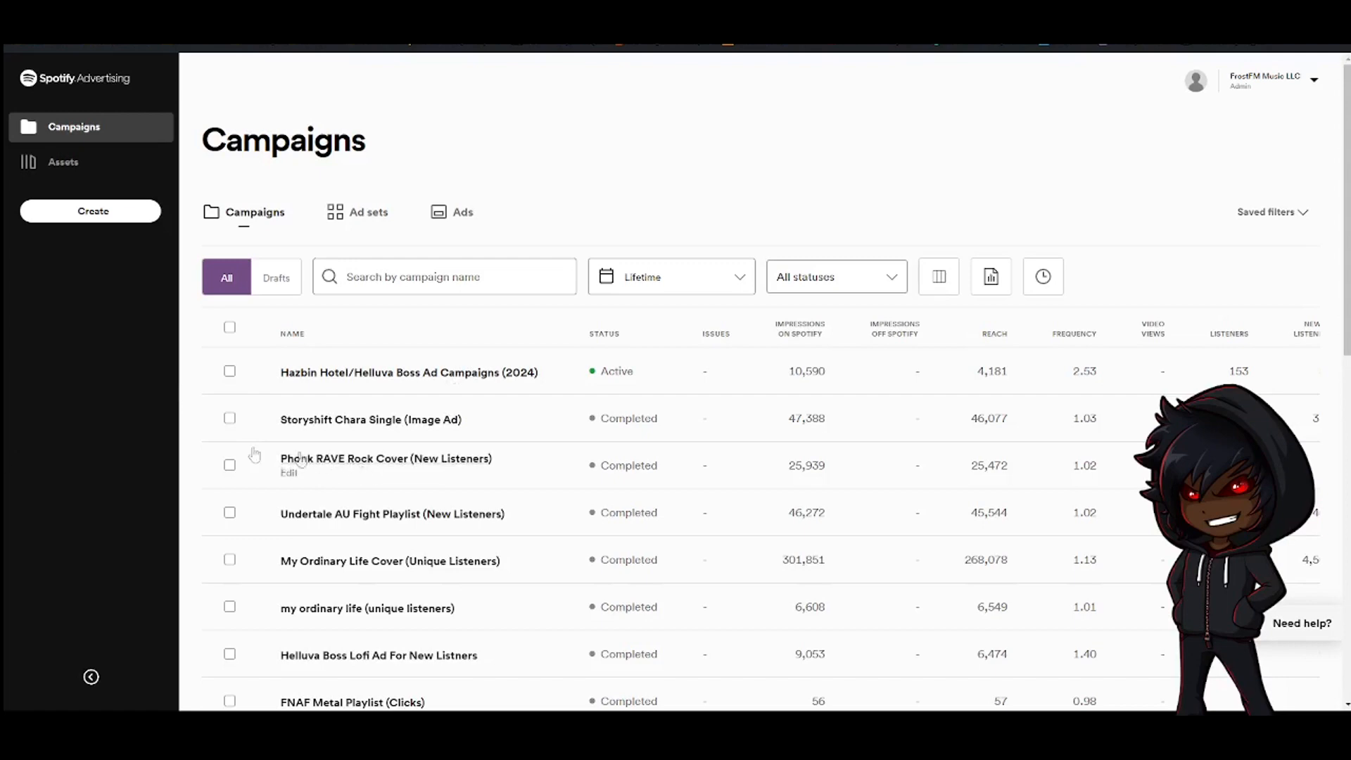
pyautogui.click(114, 214)
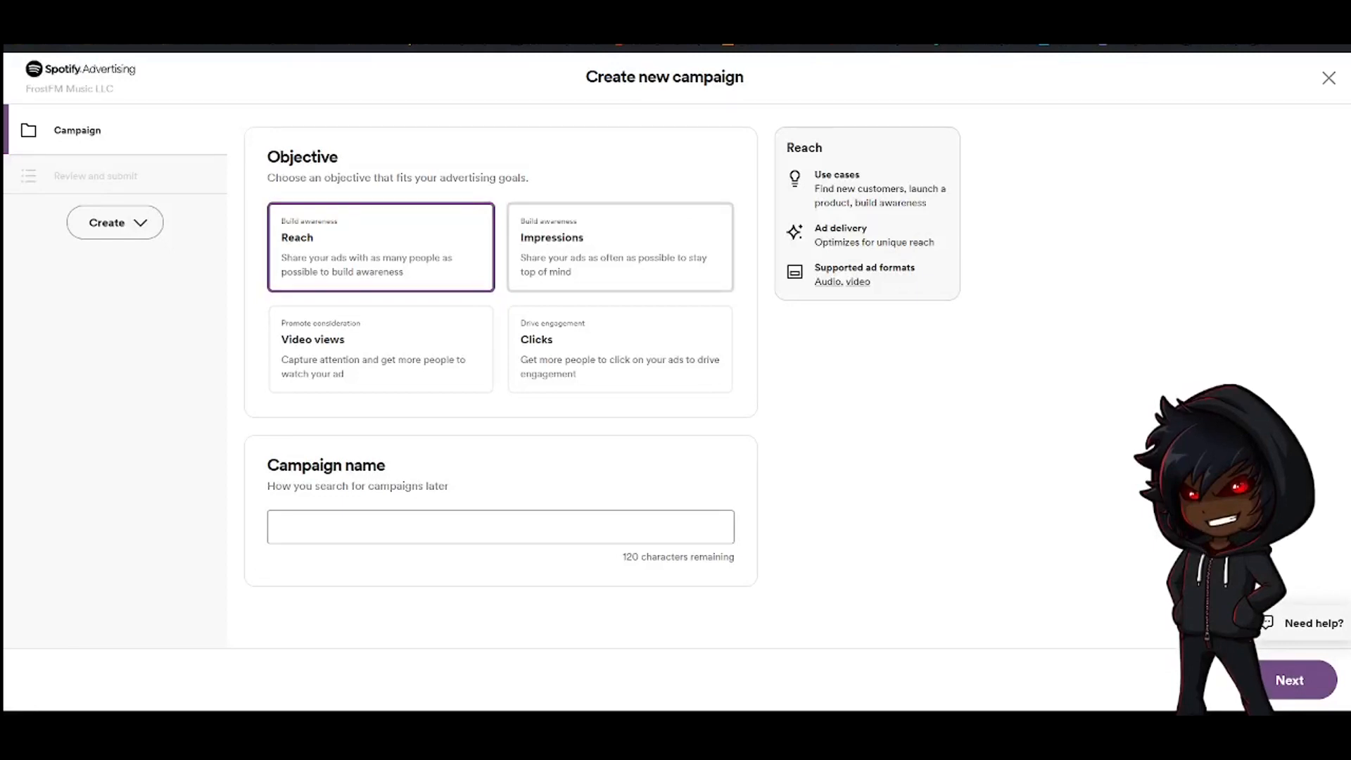
# Set the campaign objective to Impressions, name it Filler Campaign (2024), and continue to the ad set
pyautogui.click(604, 250)
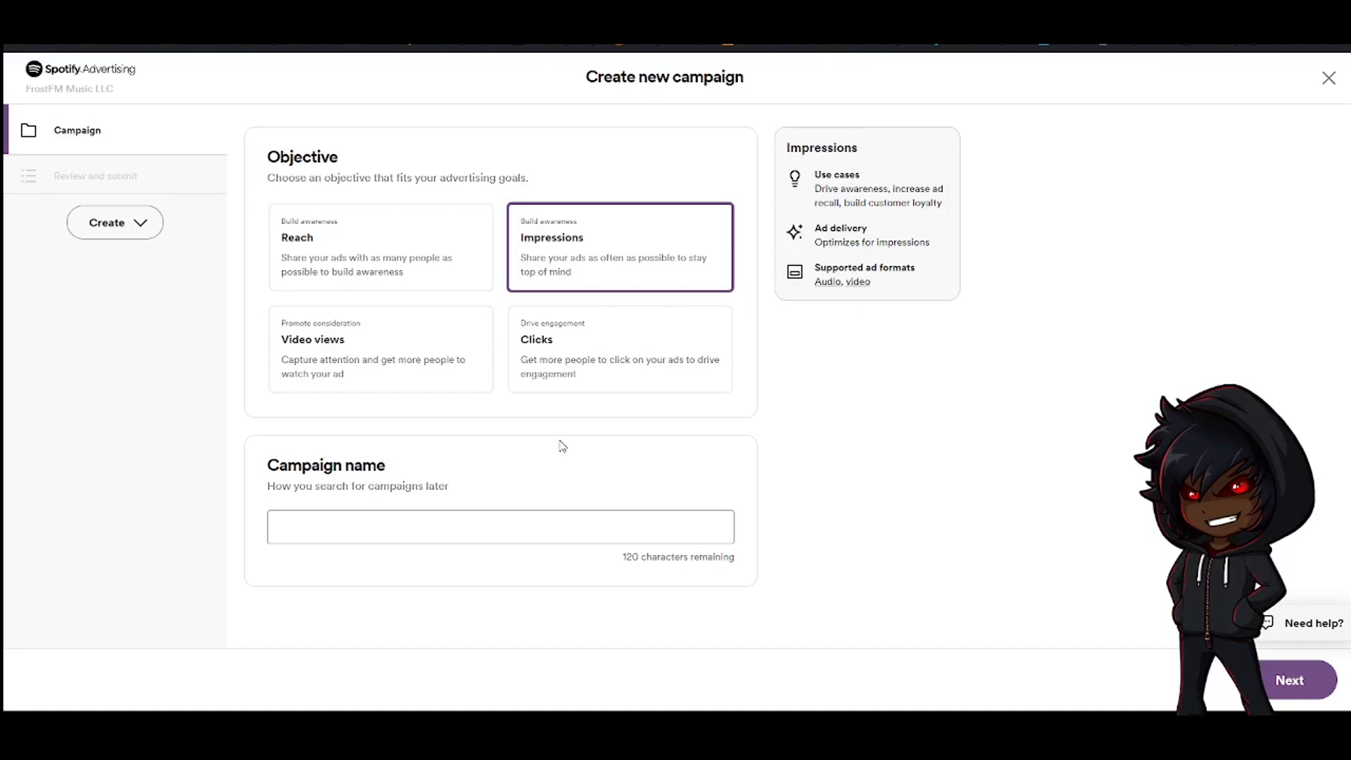
pyautogui.click(506, 529)
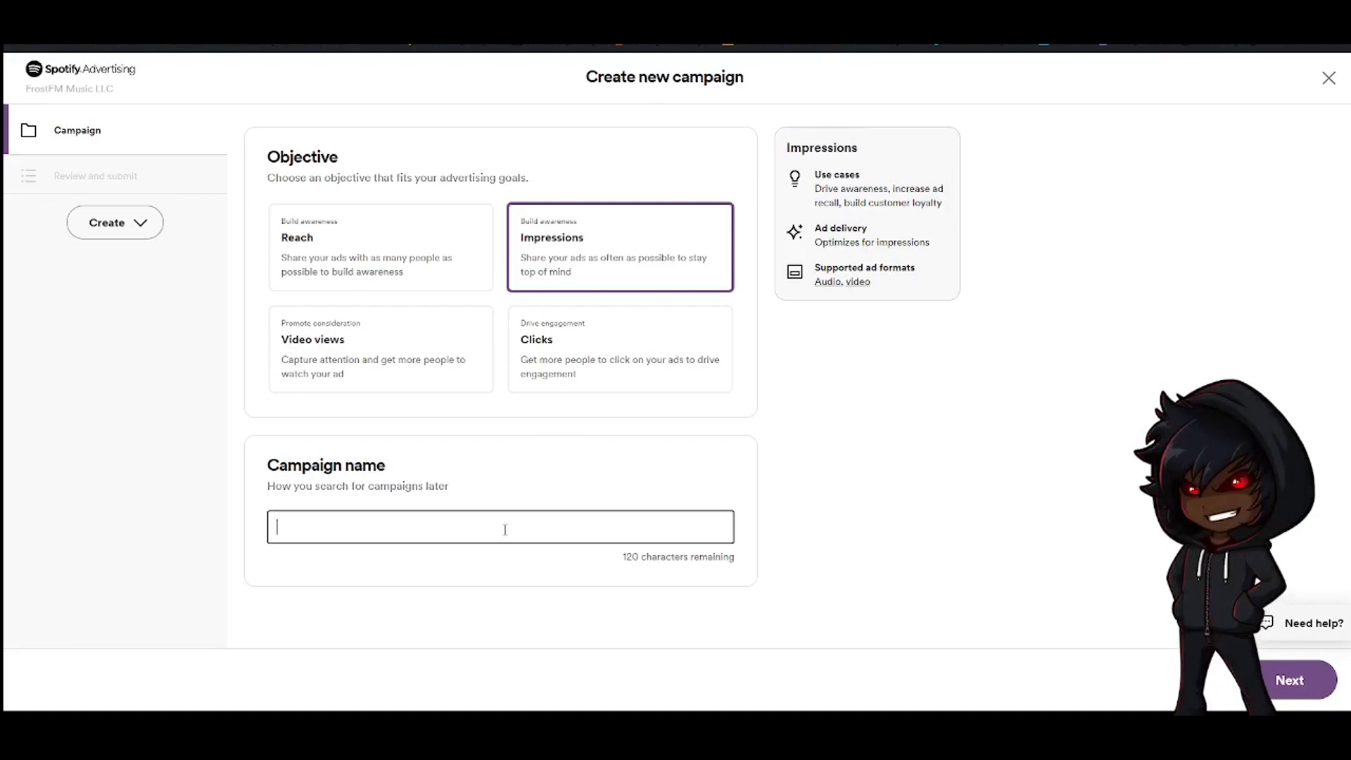
pyautogui.write('Fi')
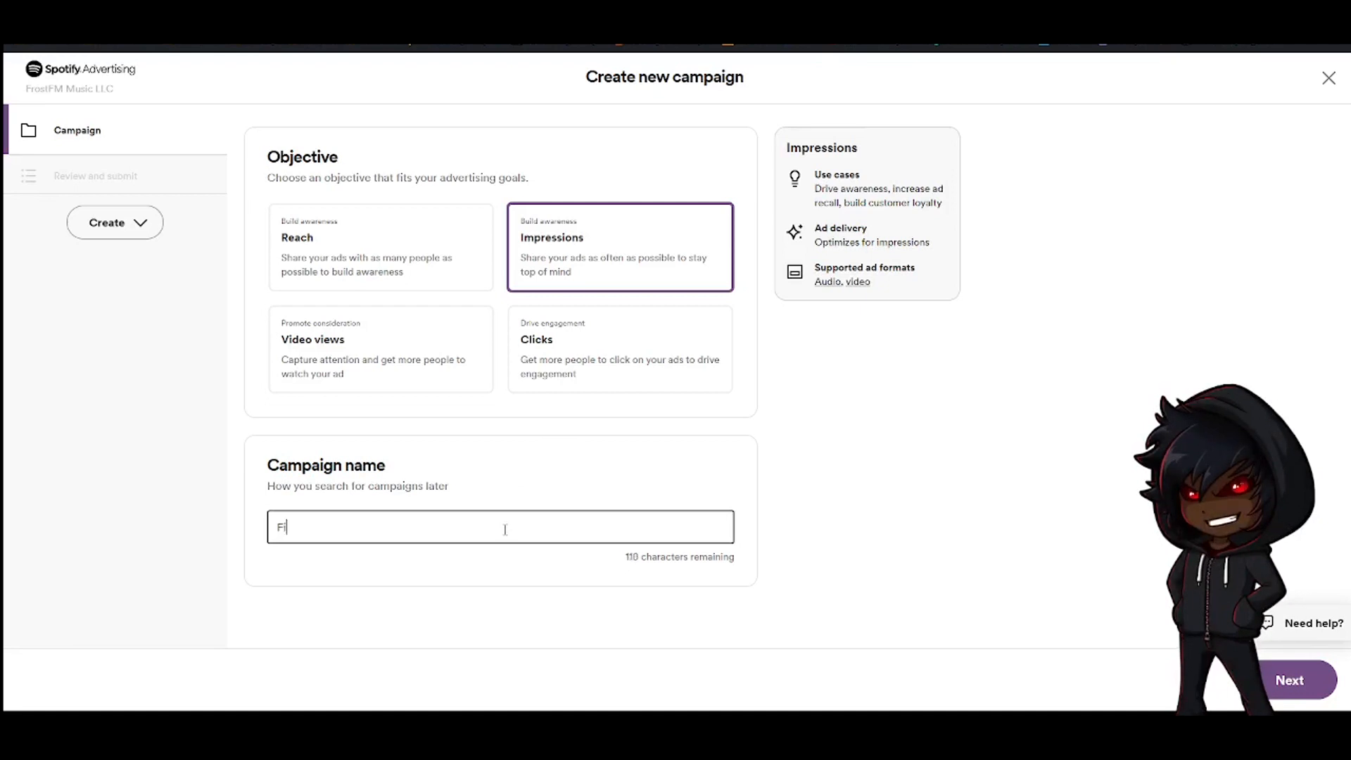
pyautogui.write('ller Campaign')
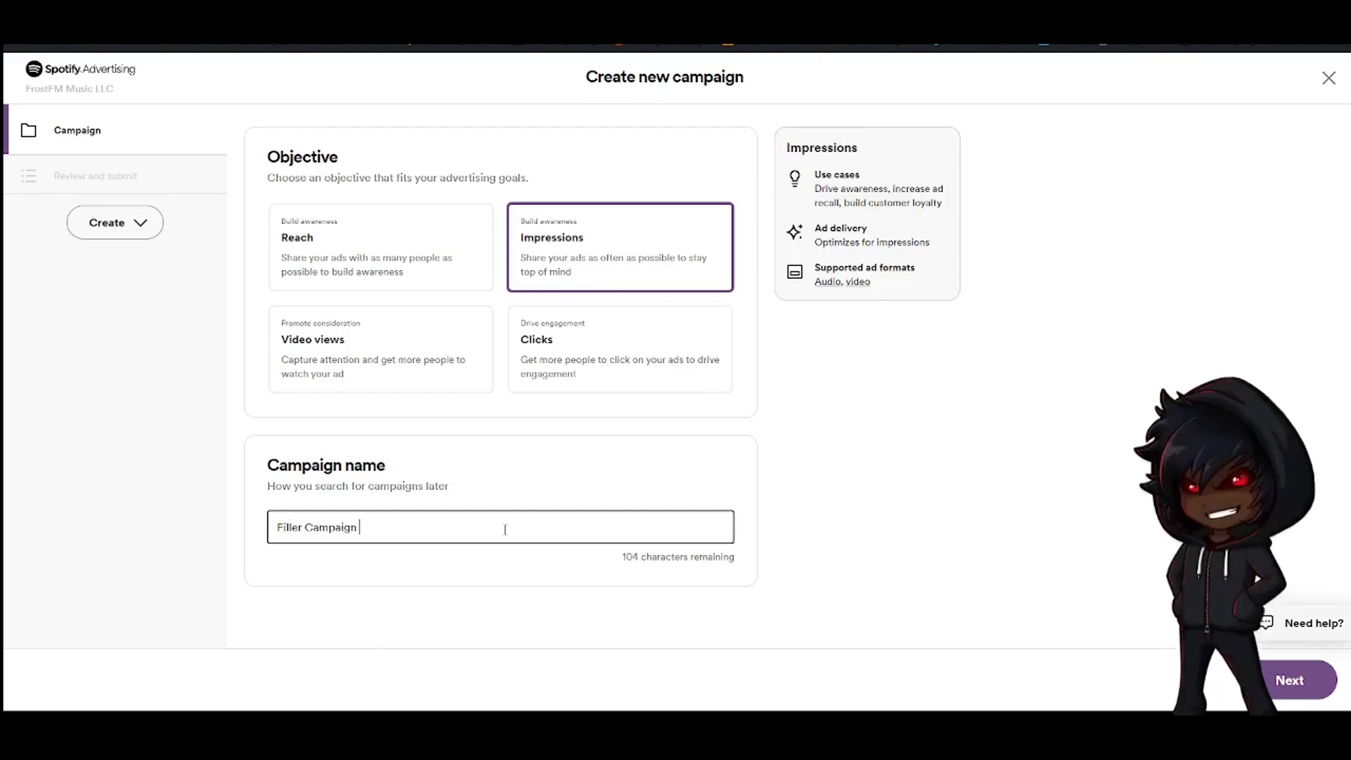
pyautogui.write('(2024)')
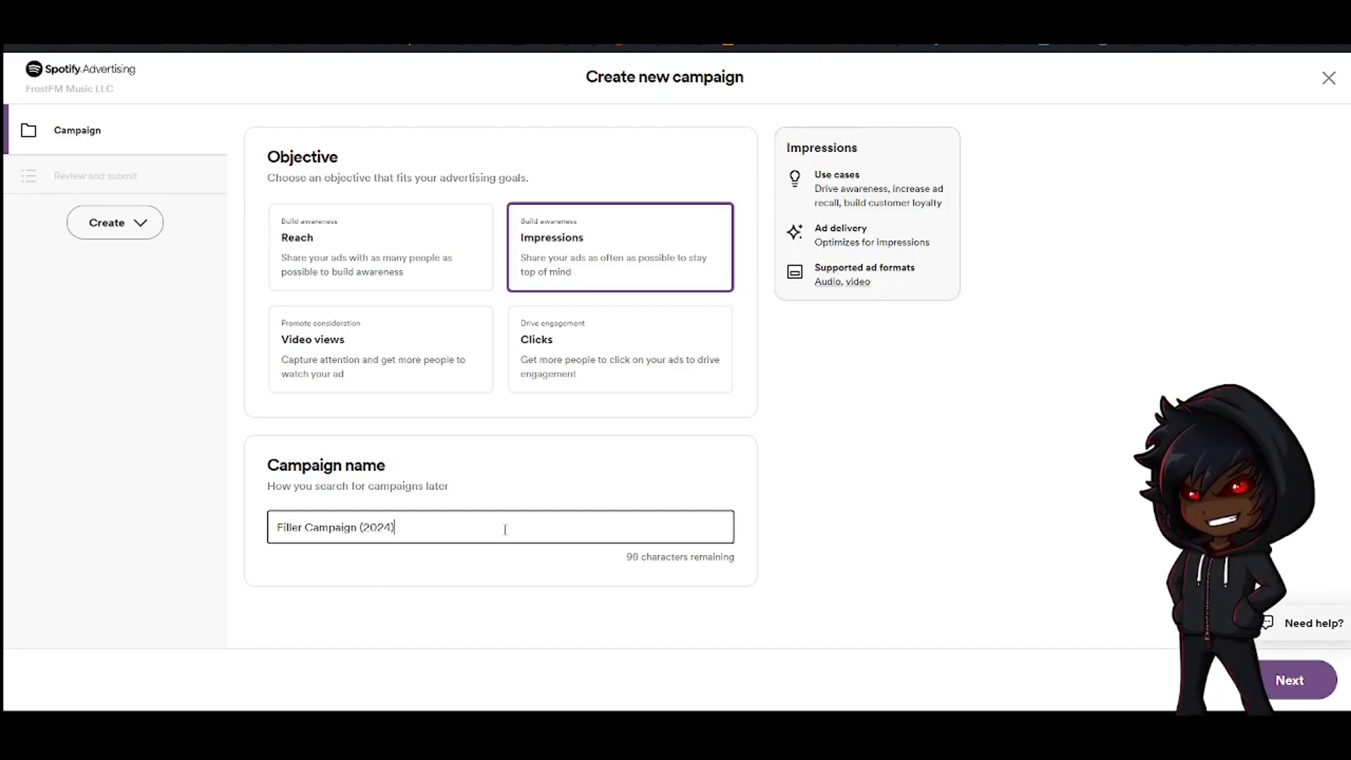
pyautogui.click(1297, 674)
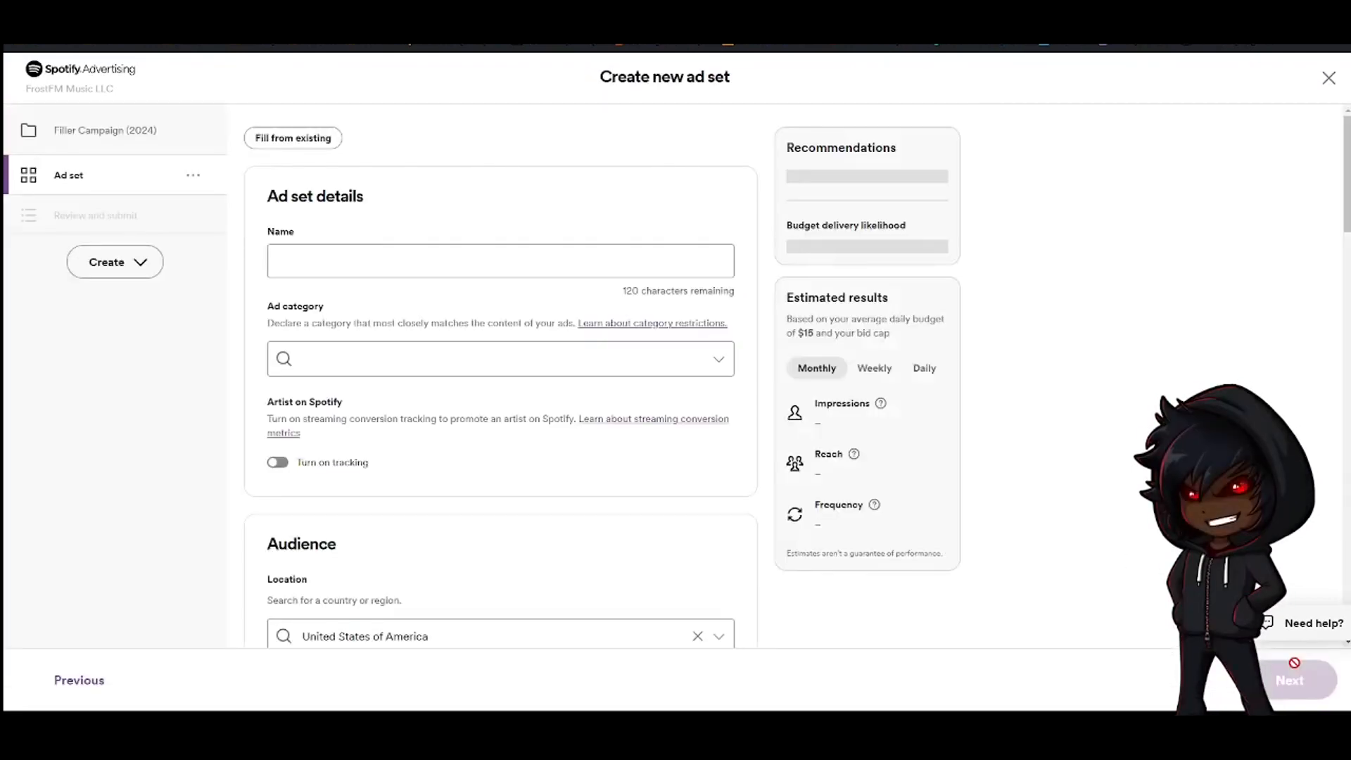
# Name the ad set Filler Ad Set and set its ad category to Media and Entertainment > Music
pyautogui.click(372, 262)
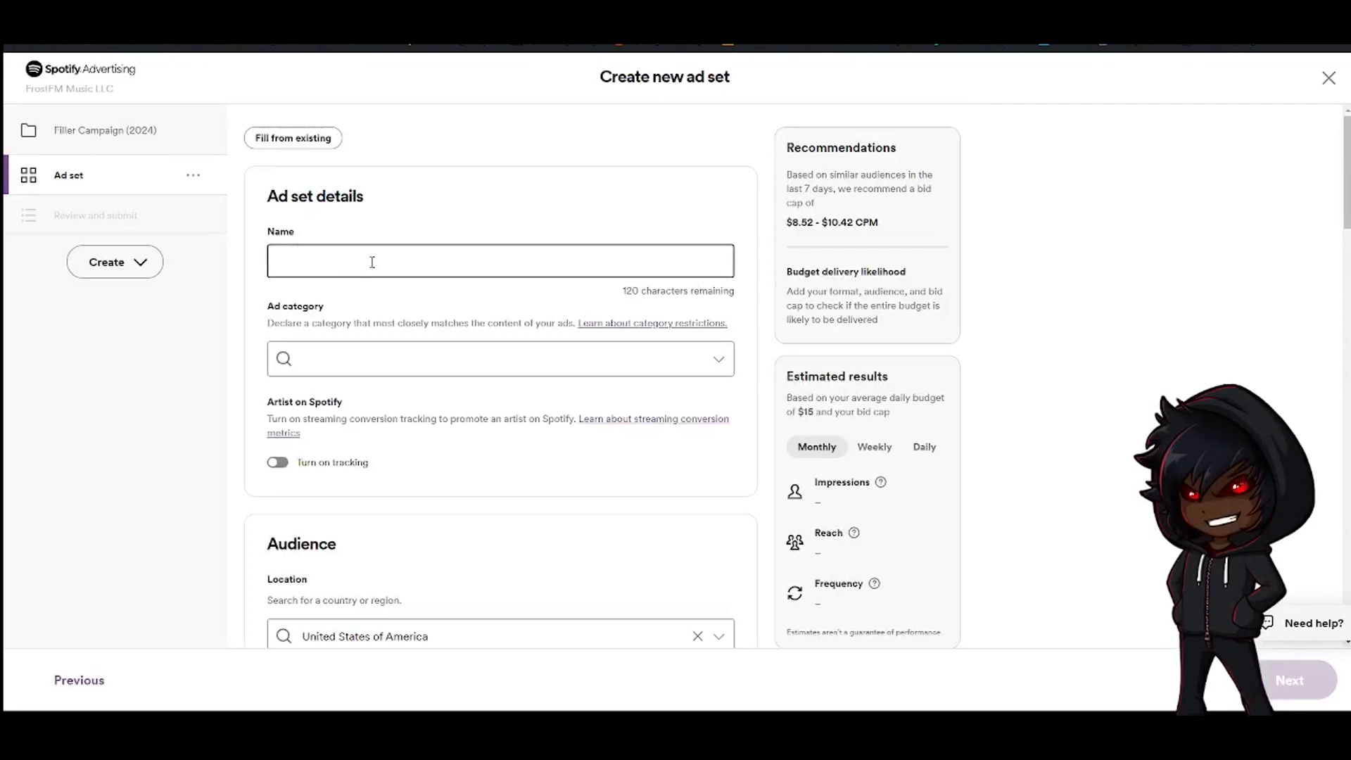
pyautogui.write('Filler Ad Set')
pyautogui.scroll(-1, 323, 281)
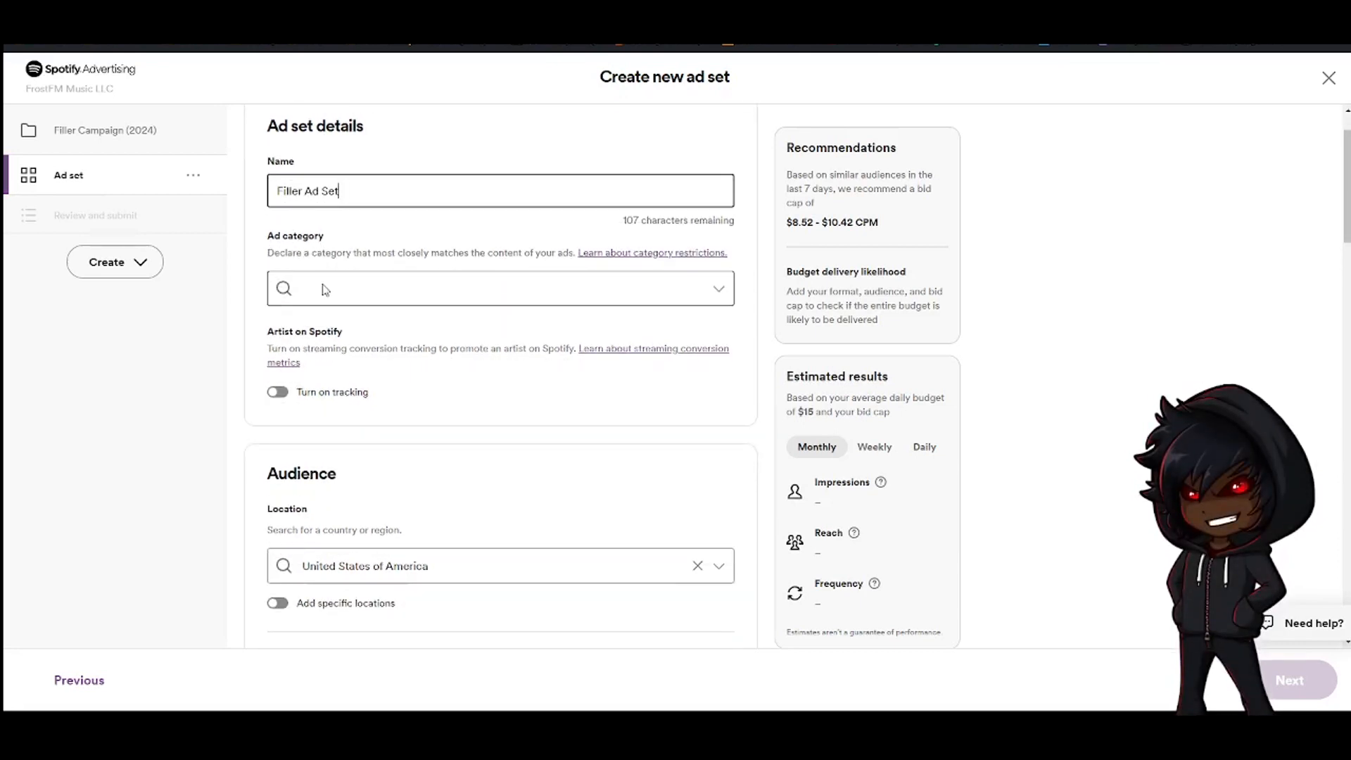
pyautogui.click(326, 290)
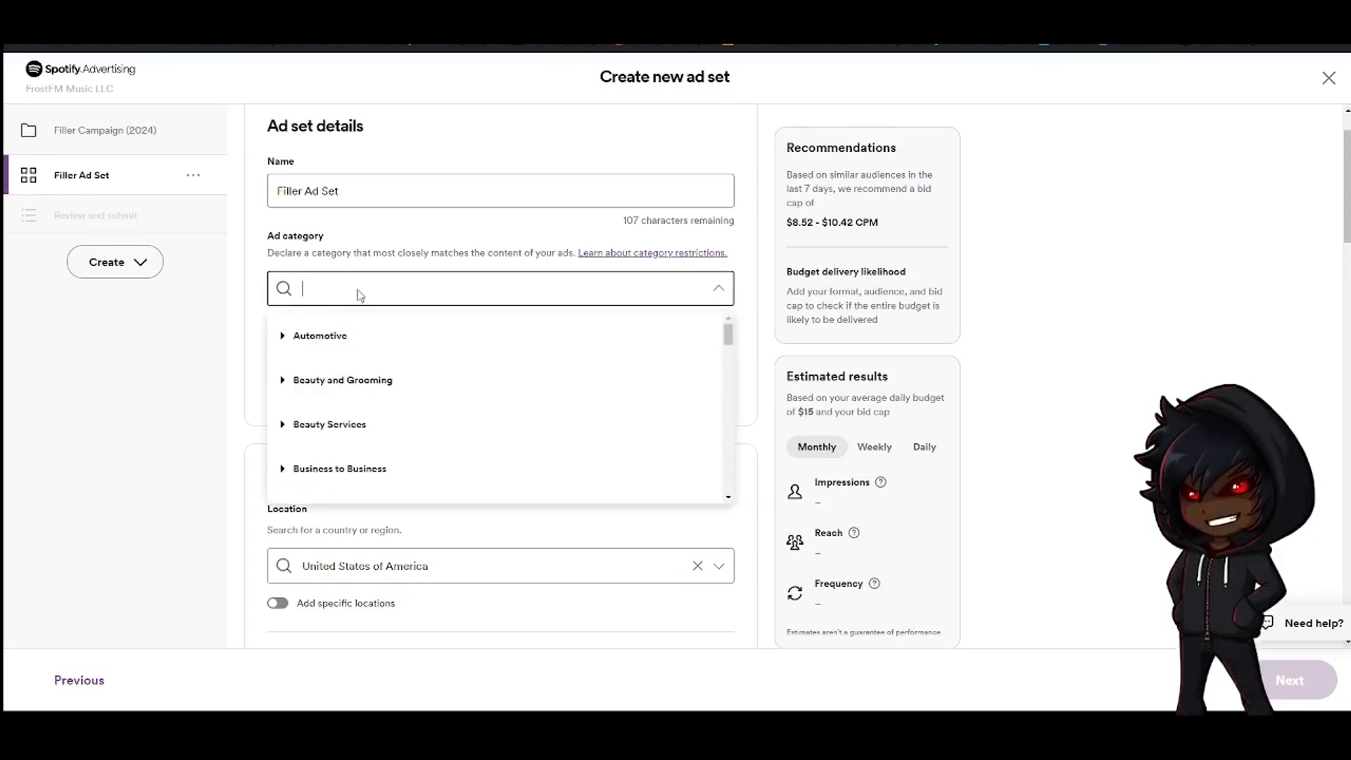
pyautogui.write('music')
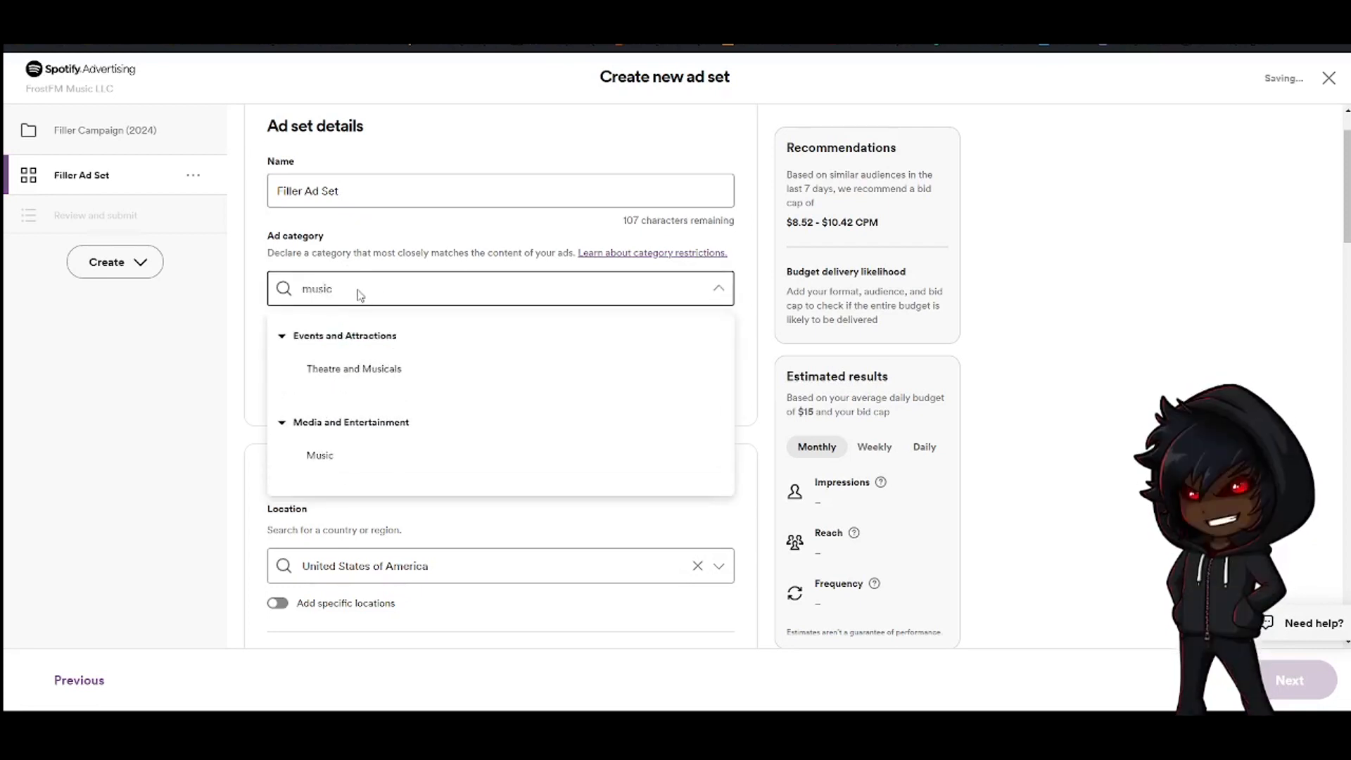
pyautogui.click(354, 463)
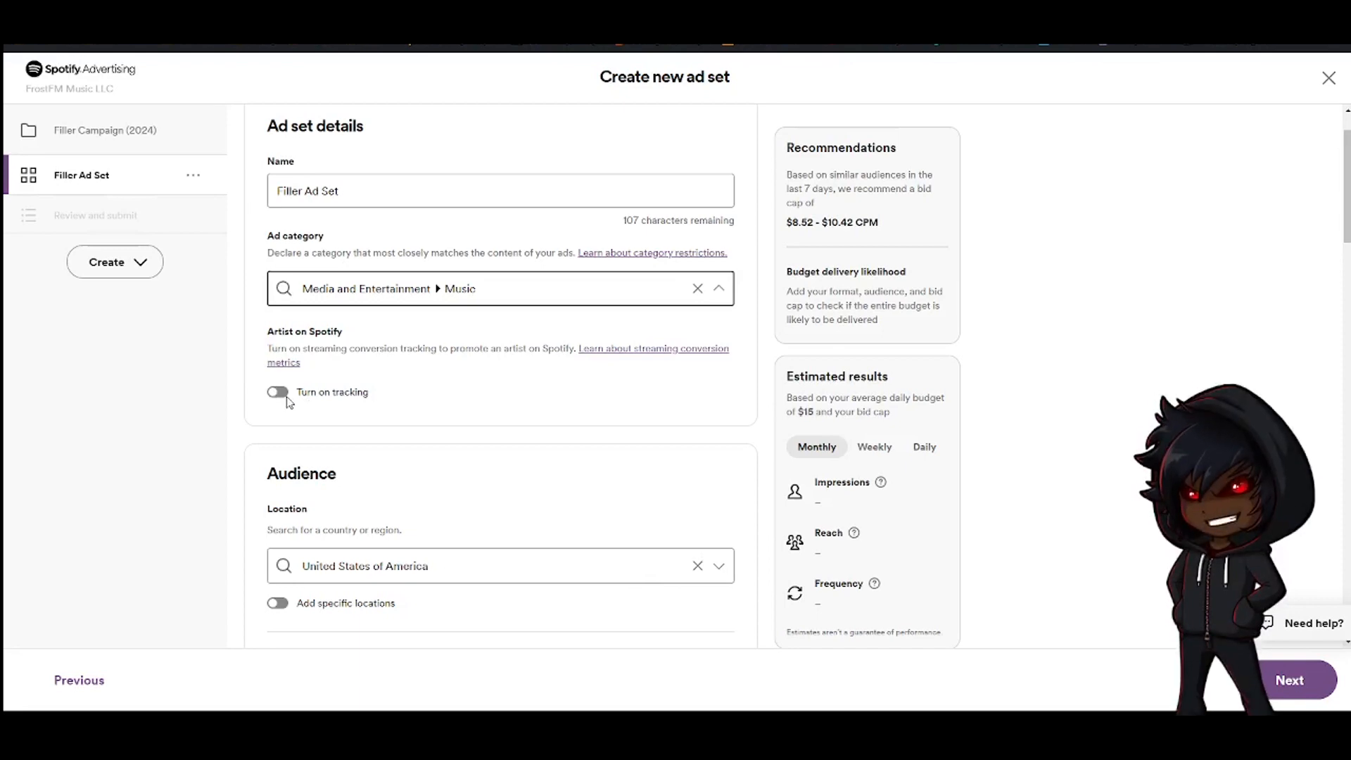
# Turn on streaming conversion tracking and select Frostfm as the artist on Spotify
pyautogui.click(282, 396)
pyautogui.click(365, 431)
pyautogui.write('Fro')
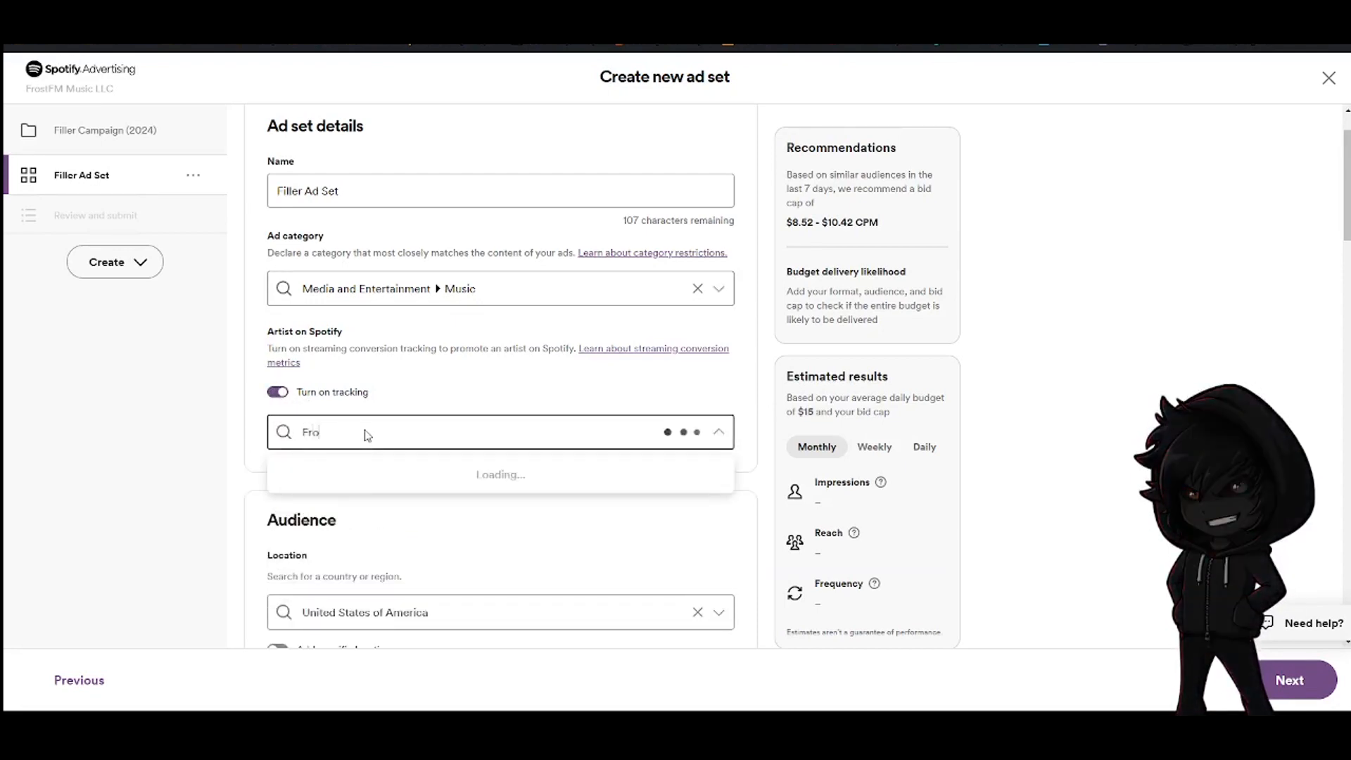
pyautogui.write('stFM')
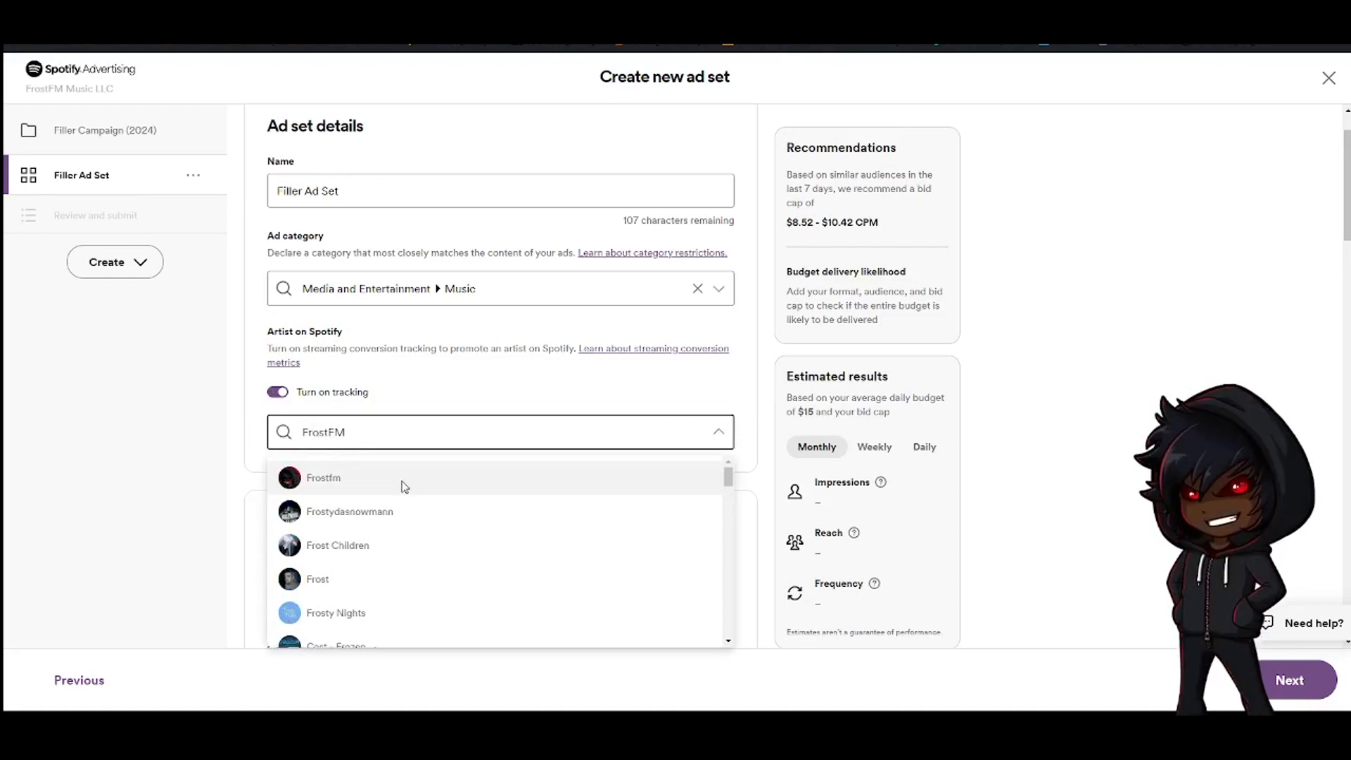
pyautogui.click(422, 484)
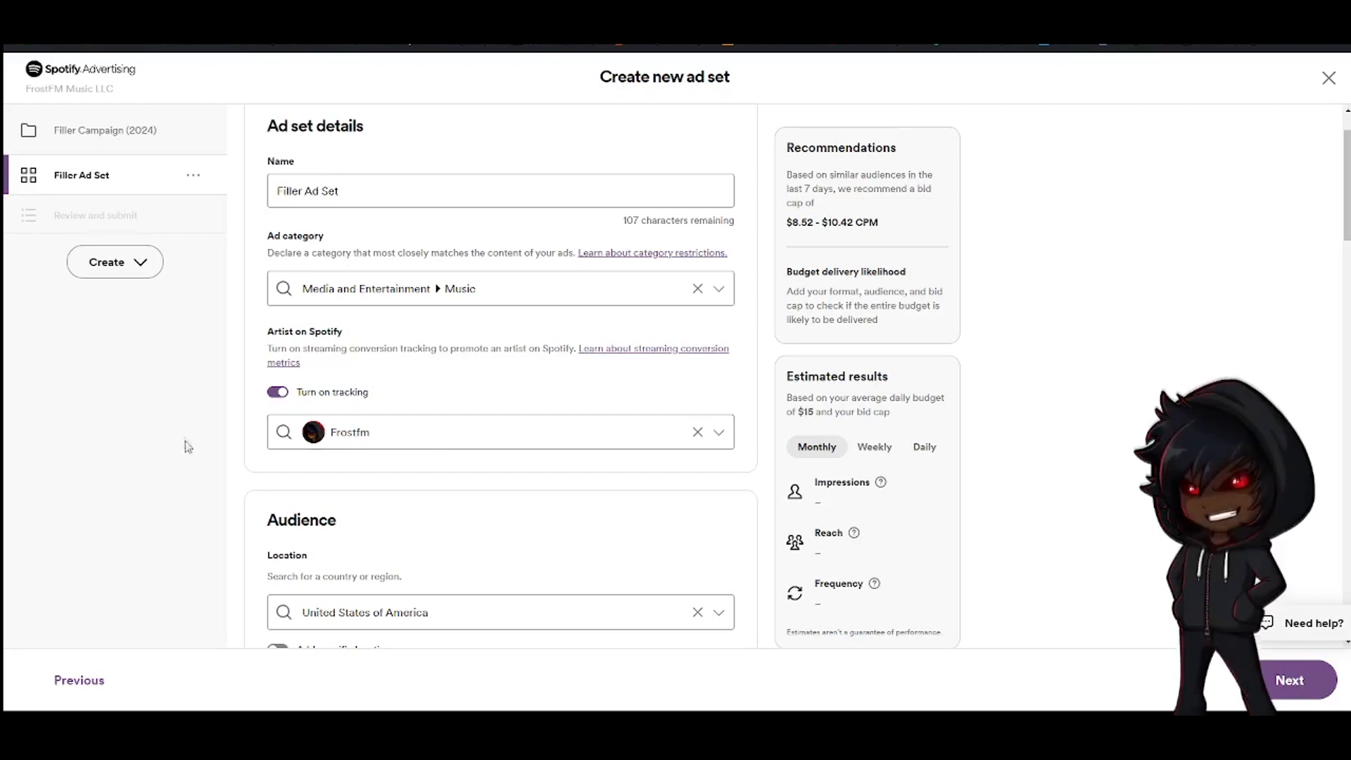
# Switch the audience age targeting to Age groups and back to All (13 - 65+)
pyautogui.scroll(-2, 256, 404)
pyautogui.scroll(-1, 259, 405)
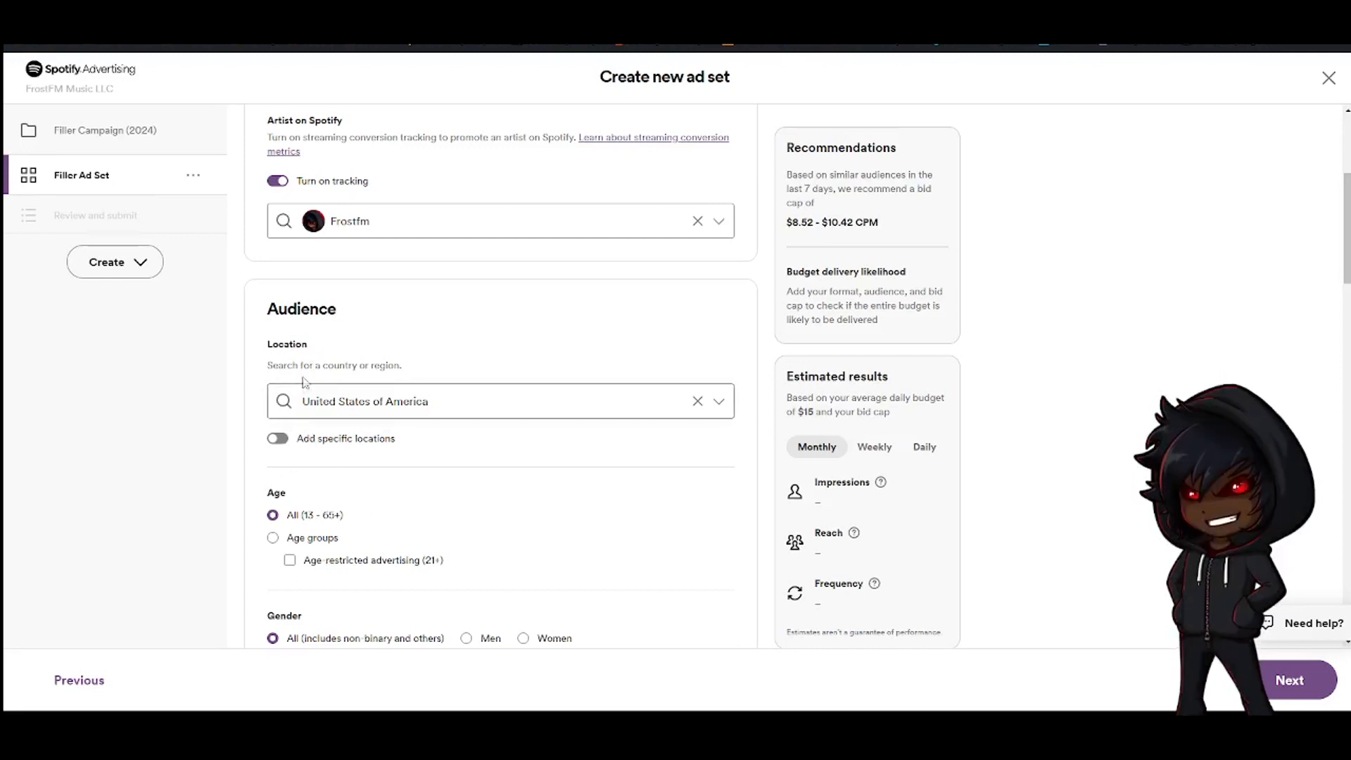
pyautogui.scroll(-2, 331, 271)
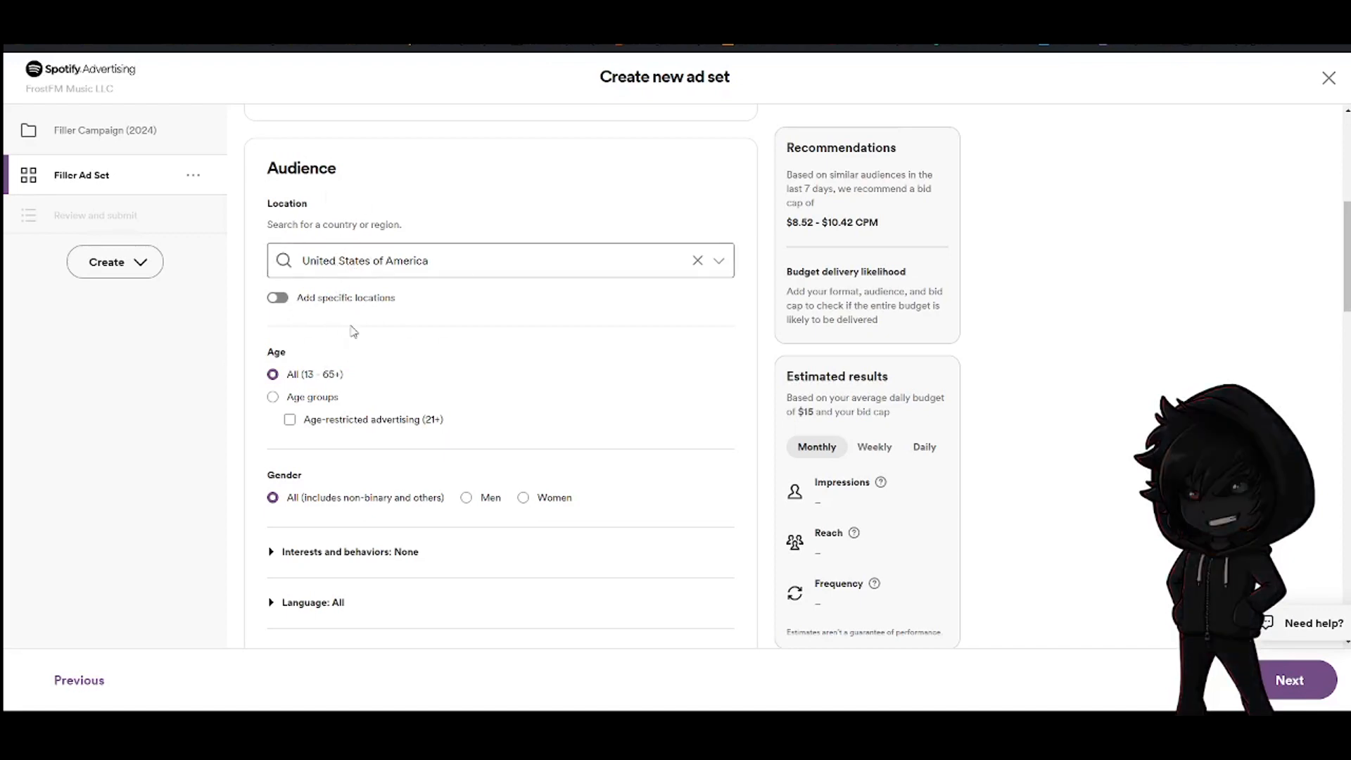
pyautogui.scroll(-1, 327, 362)
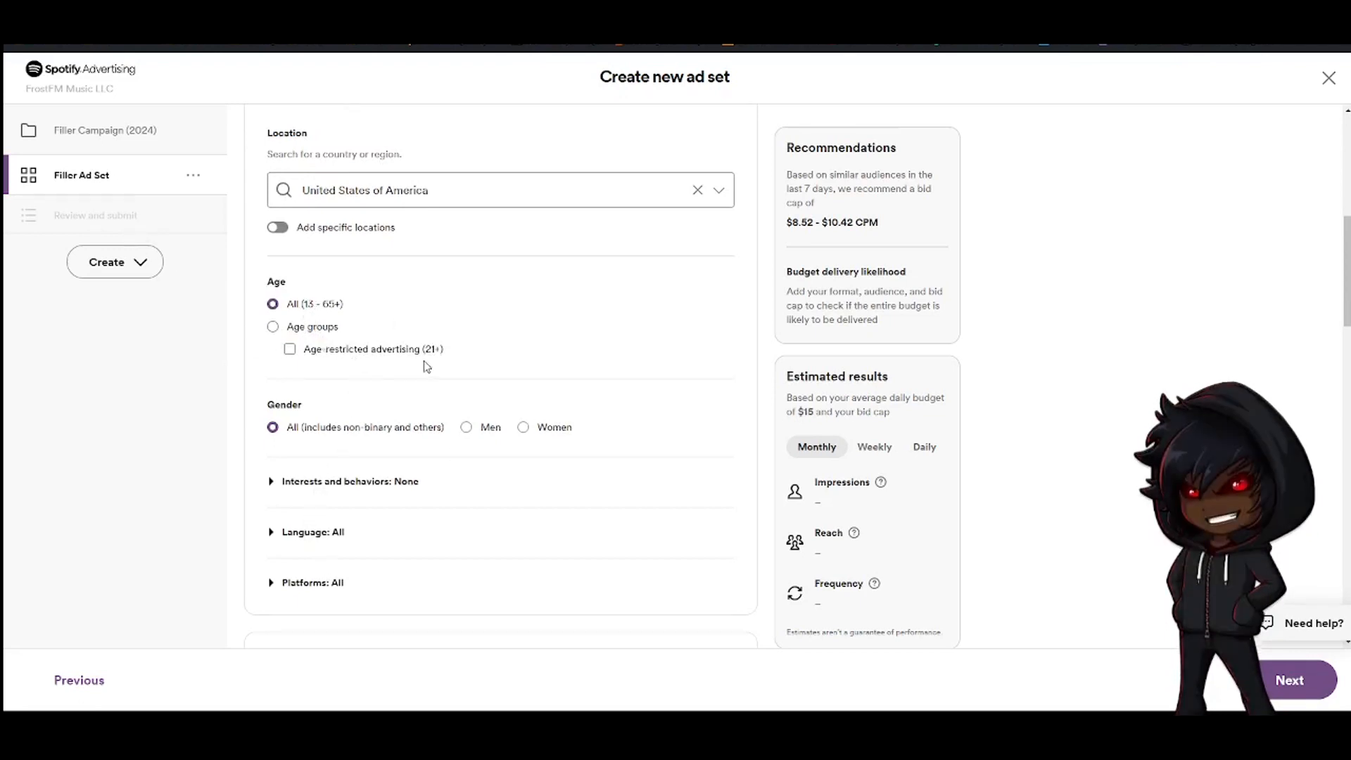
pyautogui.click(313, 327)
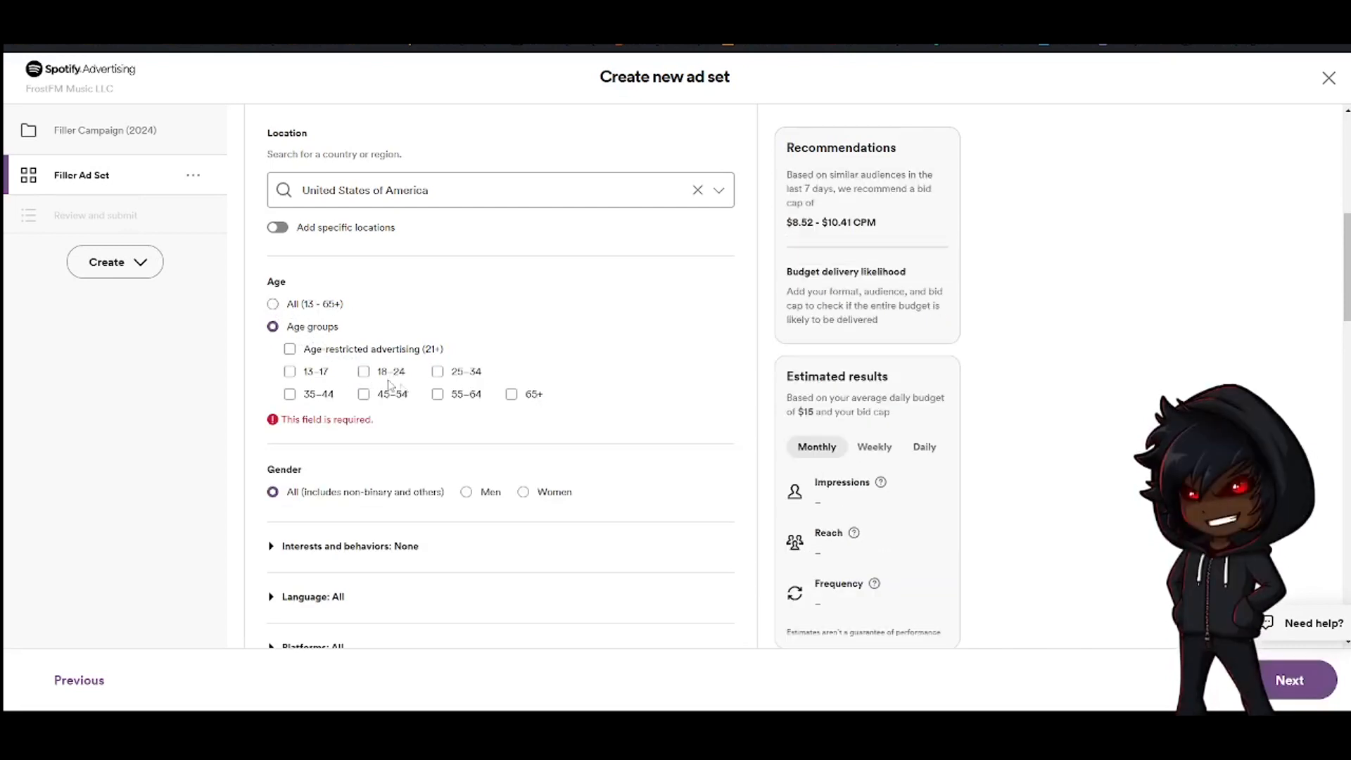
pyautogui.click(310, 305)
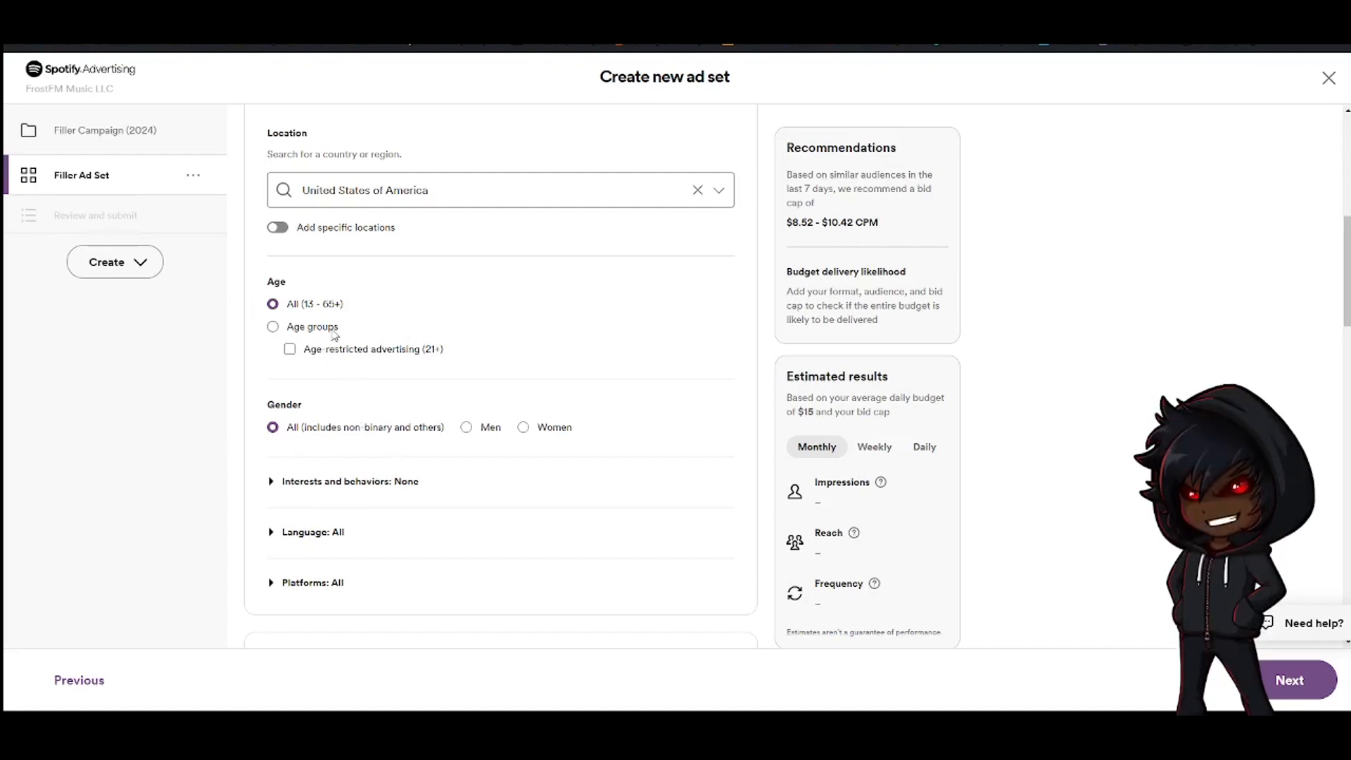
# Target the Drake fan base under interests and behaviors
pyautogui.scroll(-2, 363, 345)
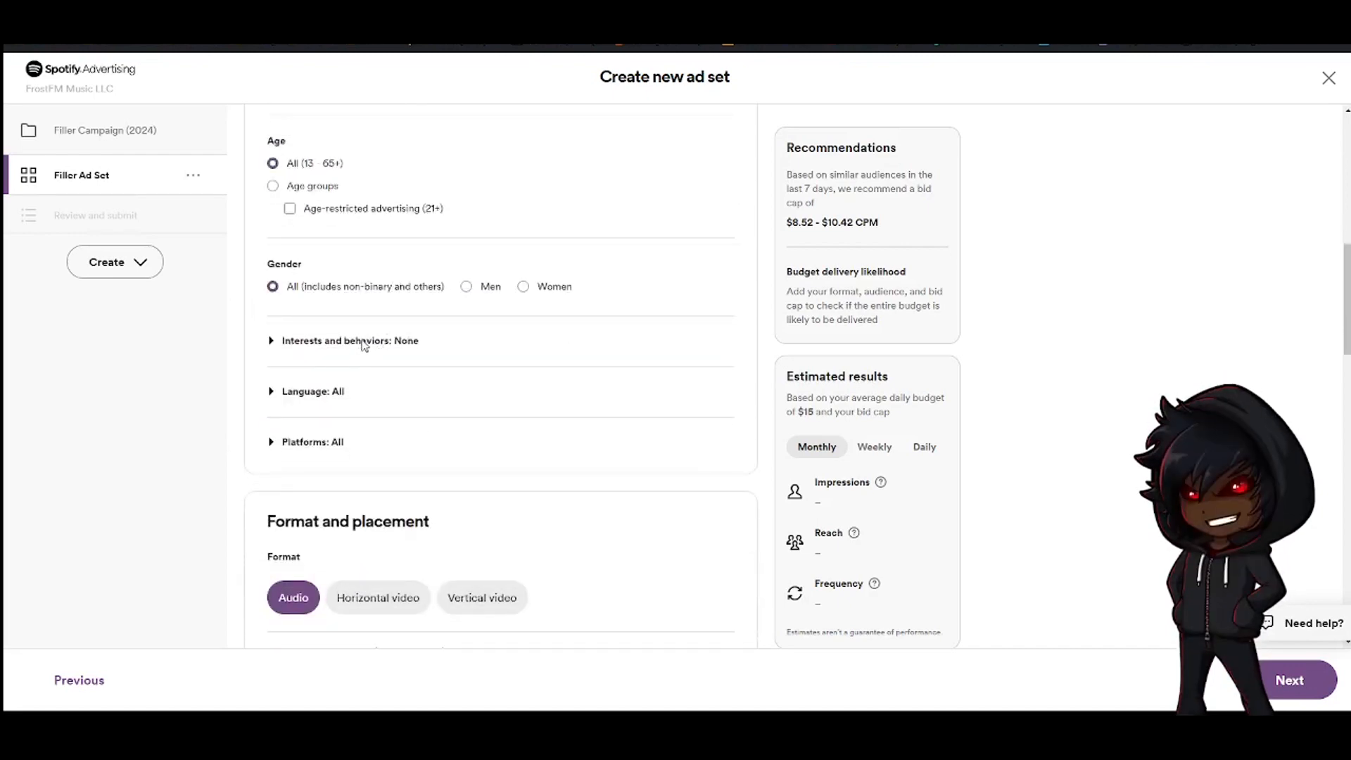
pyautogui.click(336, 343)
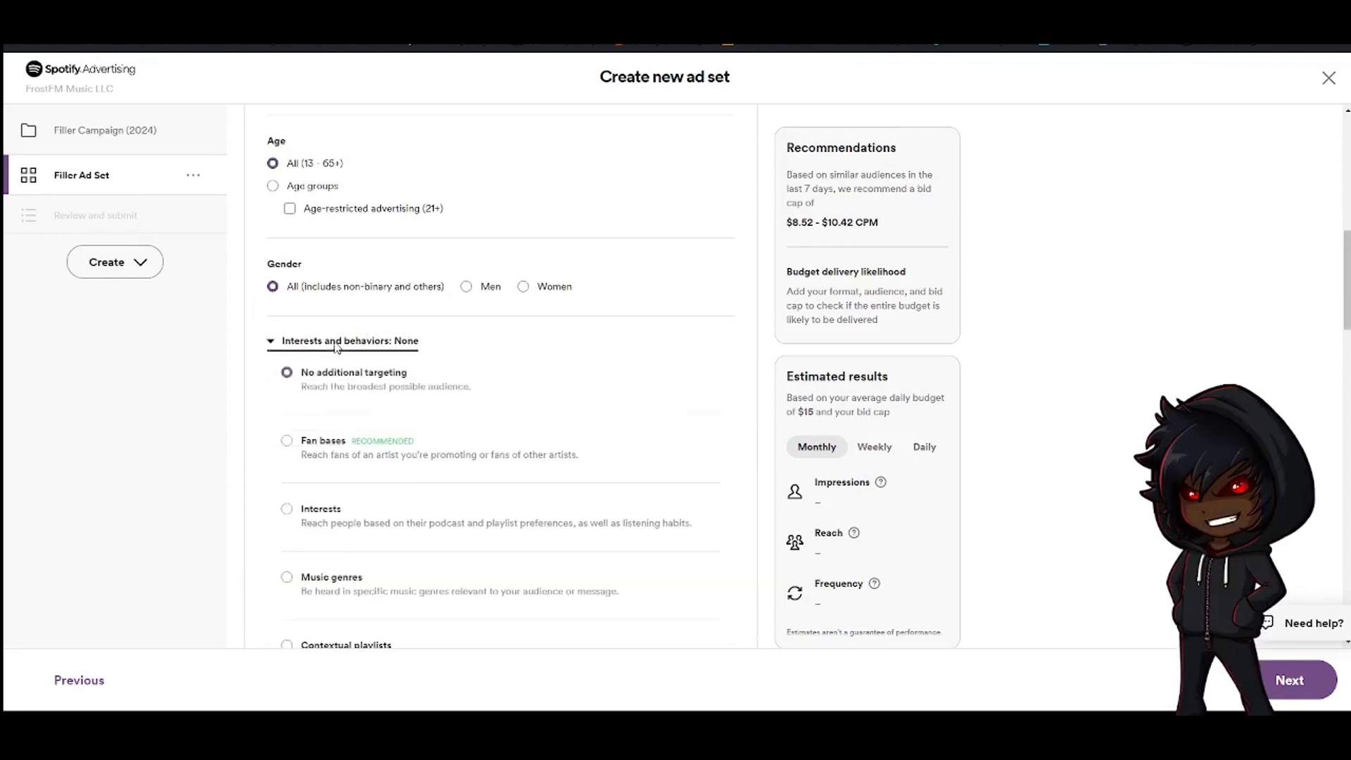
pyautogui.scroll(-2, 240, 380)
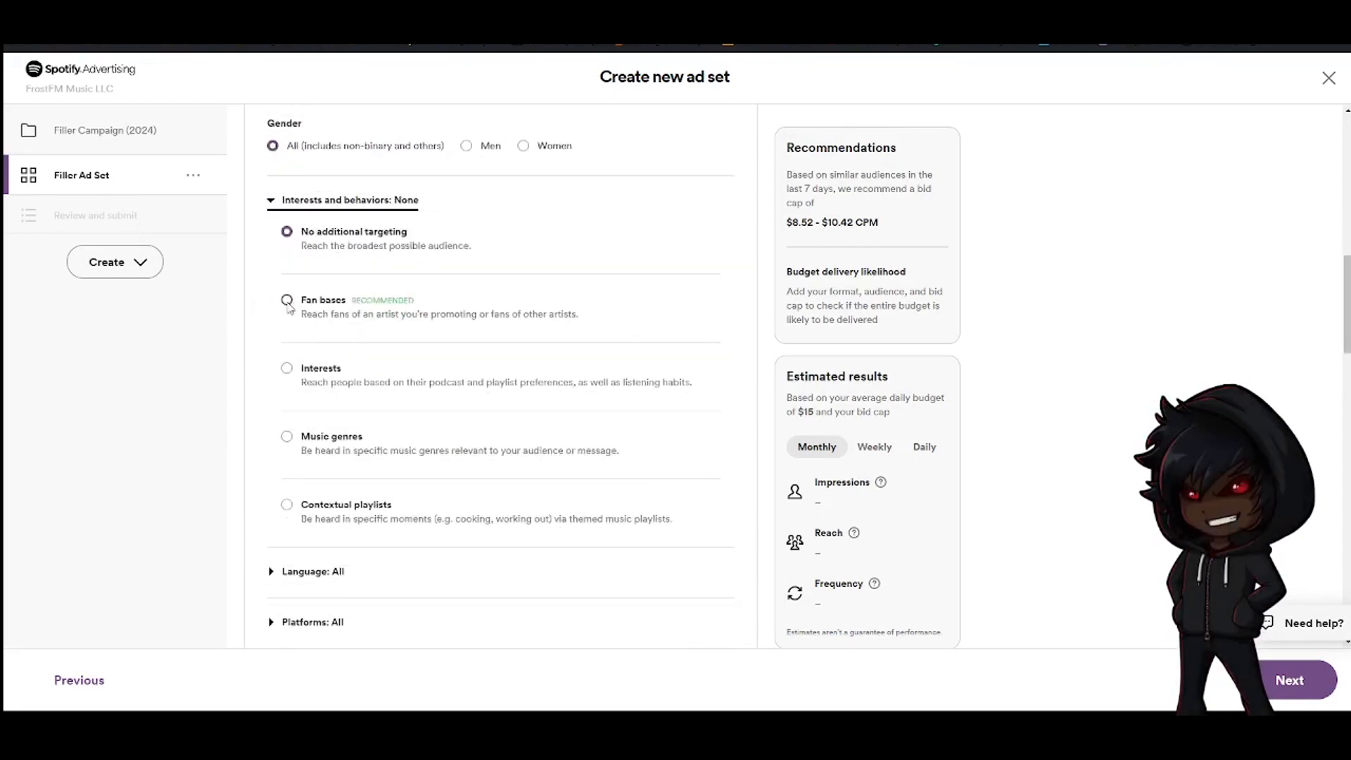
pyautogui.click(288, 302)
pyautogui.click(373, 361)
pyautogui.write('drake')
pyautogui.click(380, 412)
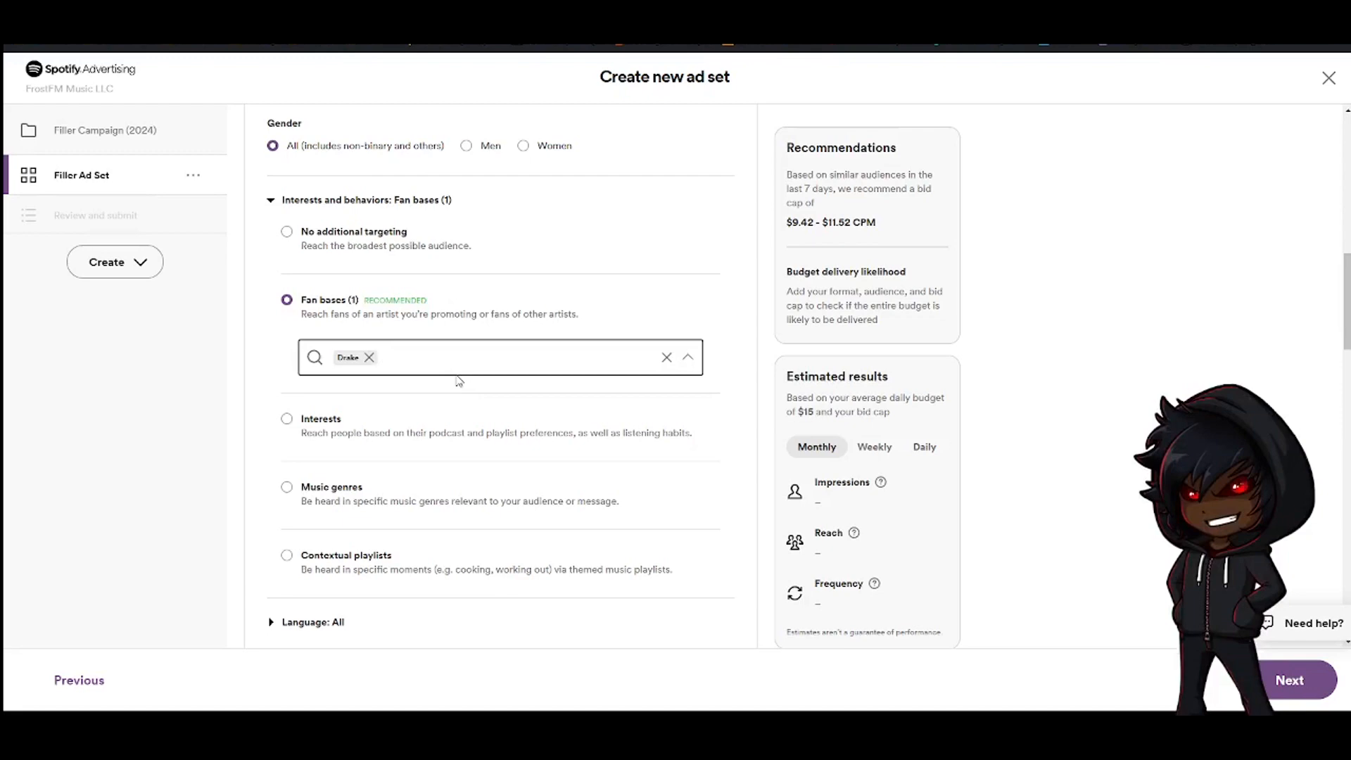
# Expand the language targeting and review the available language options
pyautogui.scroll(-2, 459, 380)
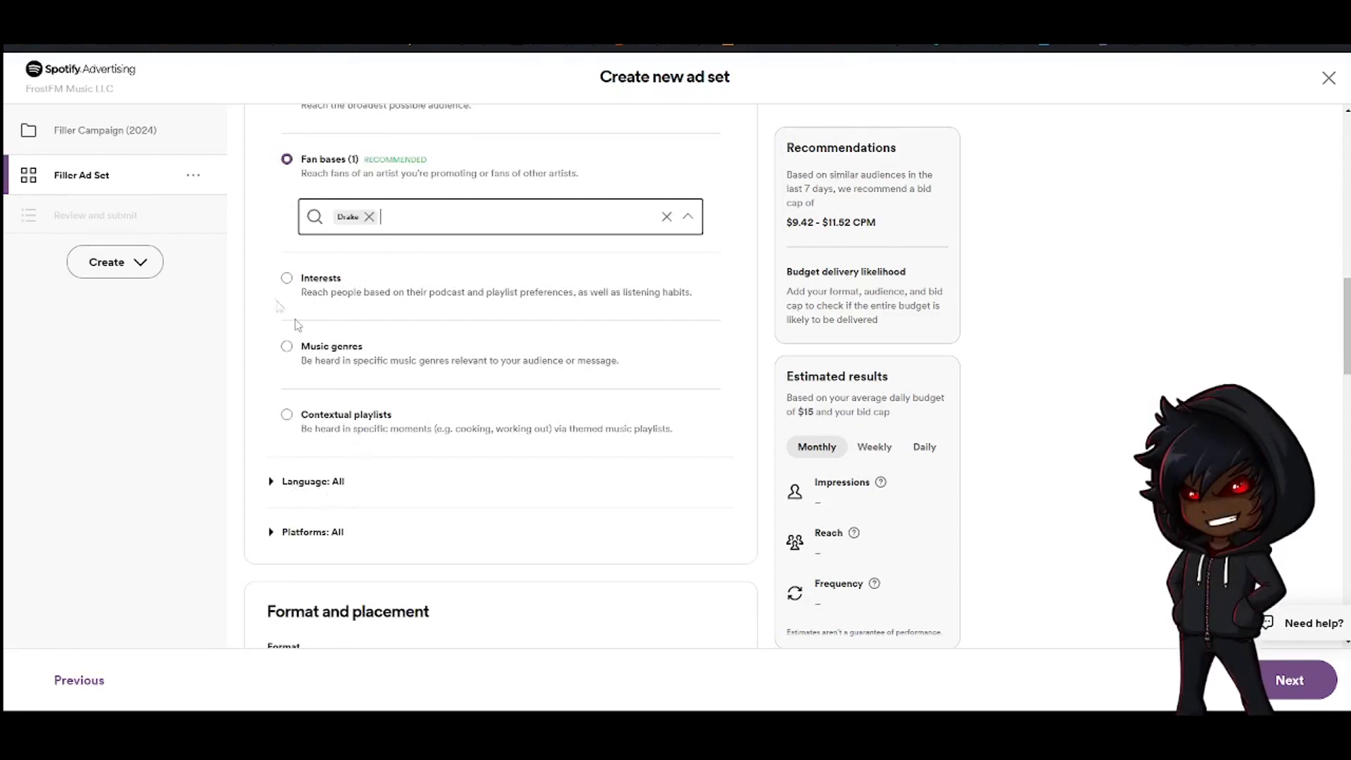
pyautogui.scroll(-1, 338, 422)
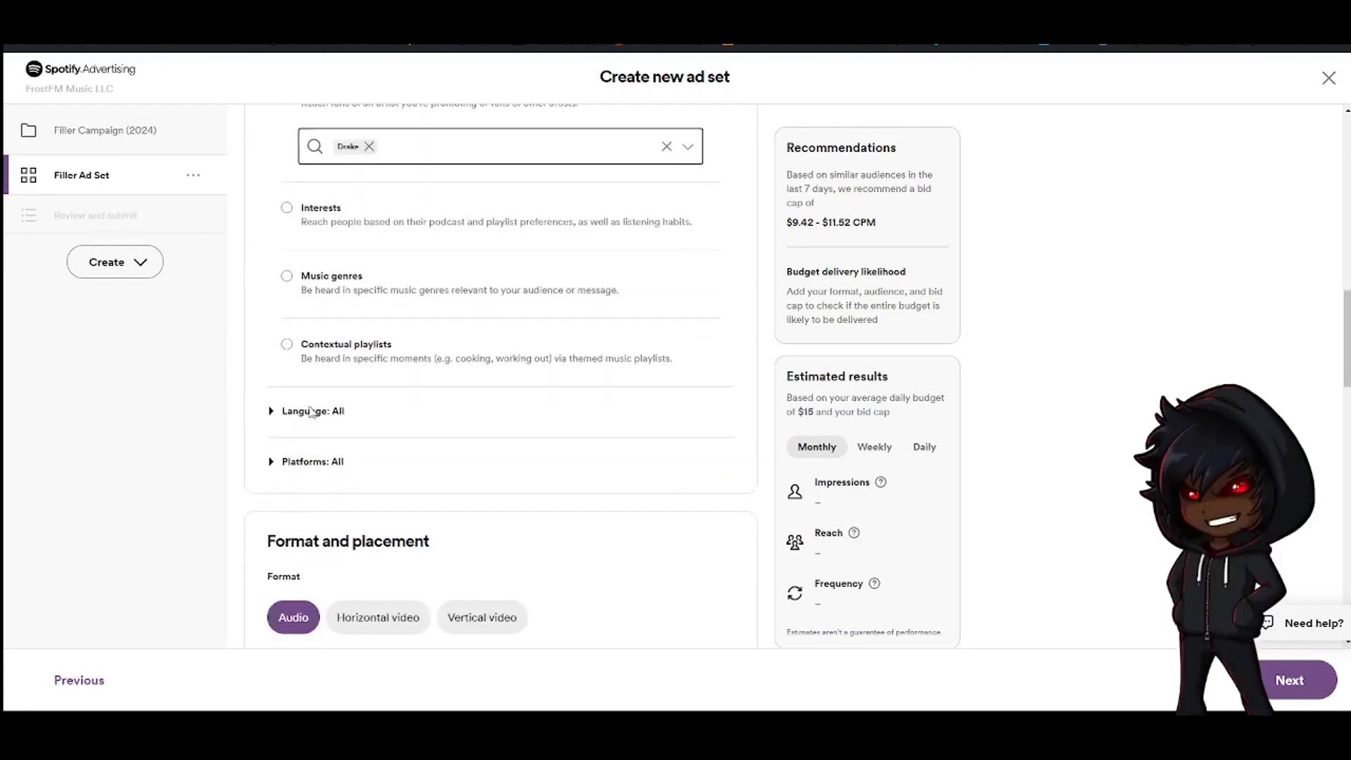
pyautogui.click(313, 411)
pyautogui.scroll(-2, 280, 433)
pyautogui.click(333, 332)
pyautogui.click(333, 331)
pyautogui.click(333, 331)
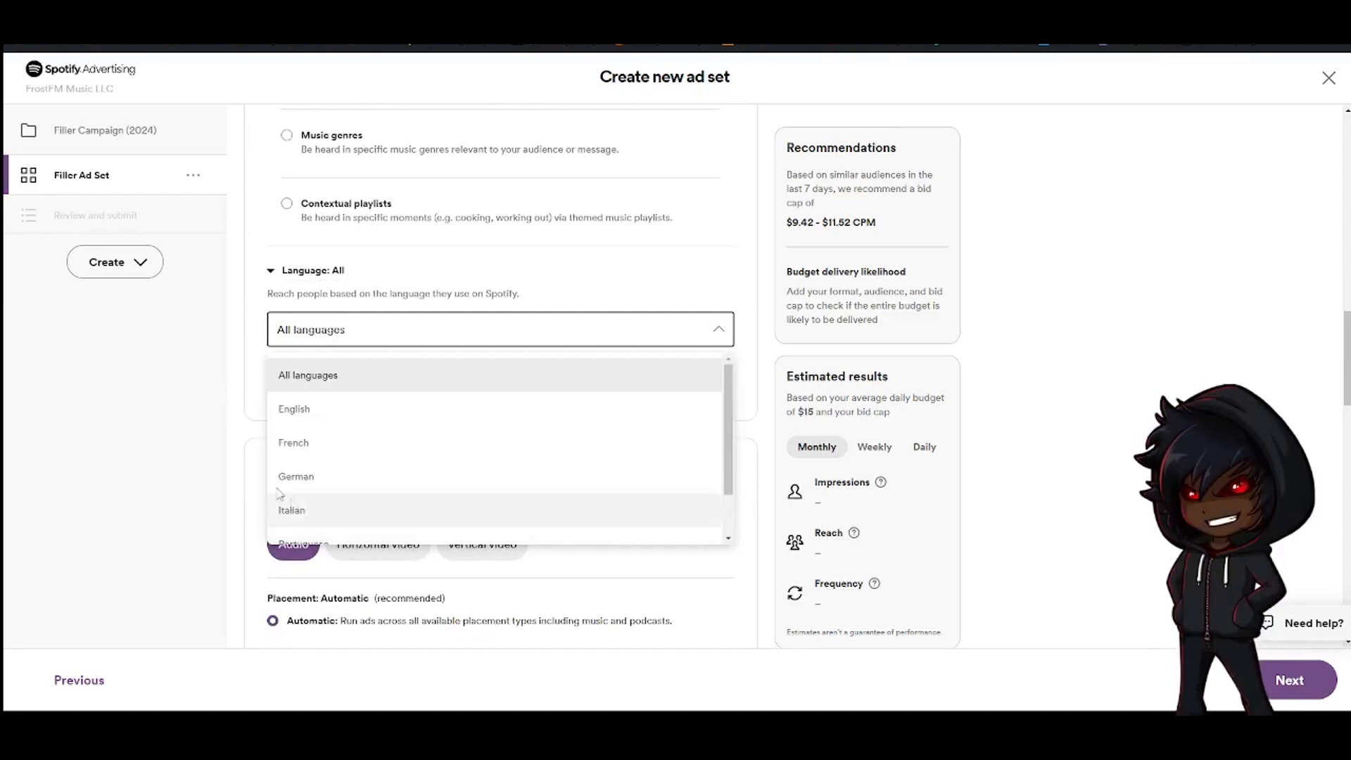
pyautogui.click(181, 435)
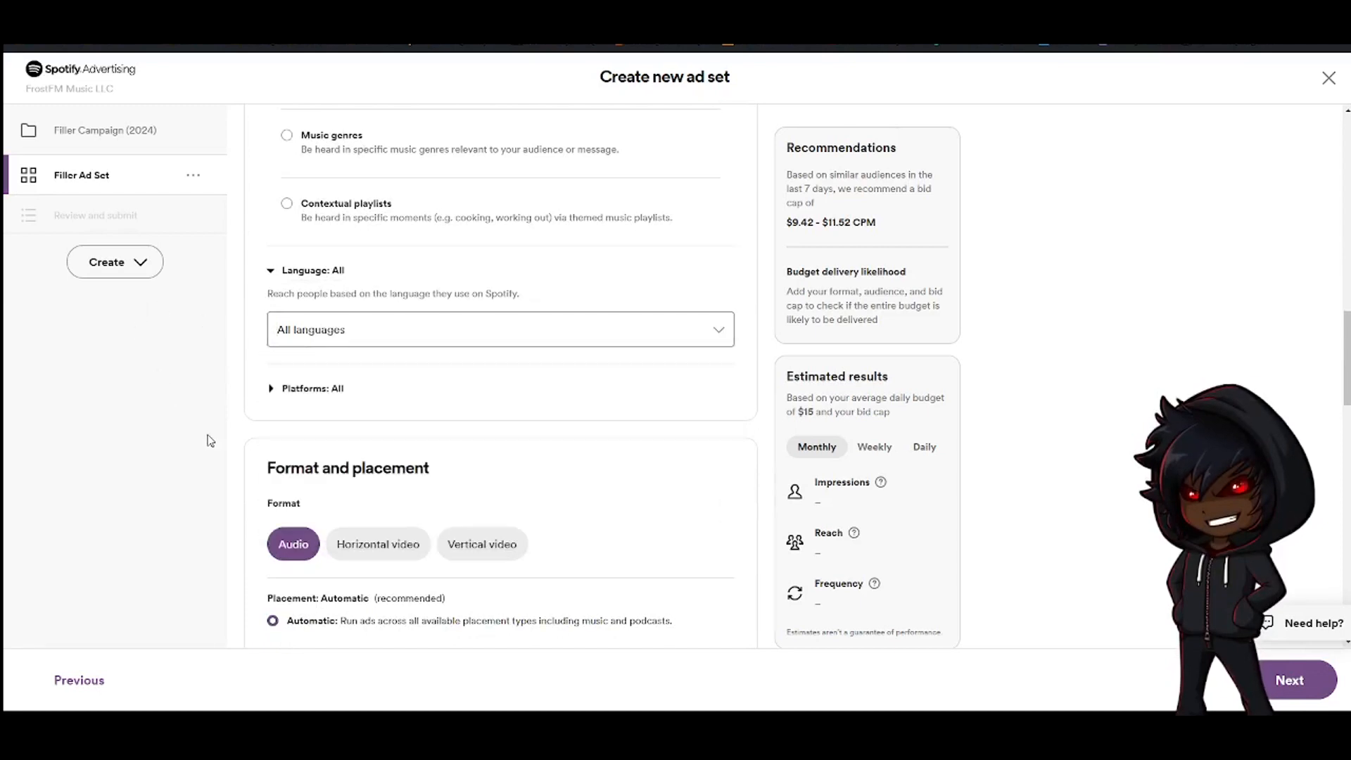
# Open the language list without changing it and expand the platform targeting options
pyautogui.scroll(-1, 356, 419)
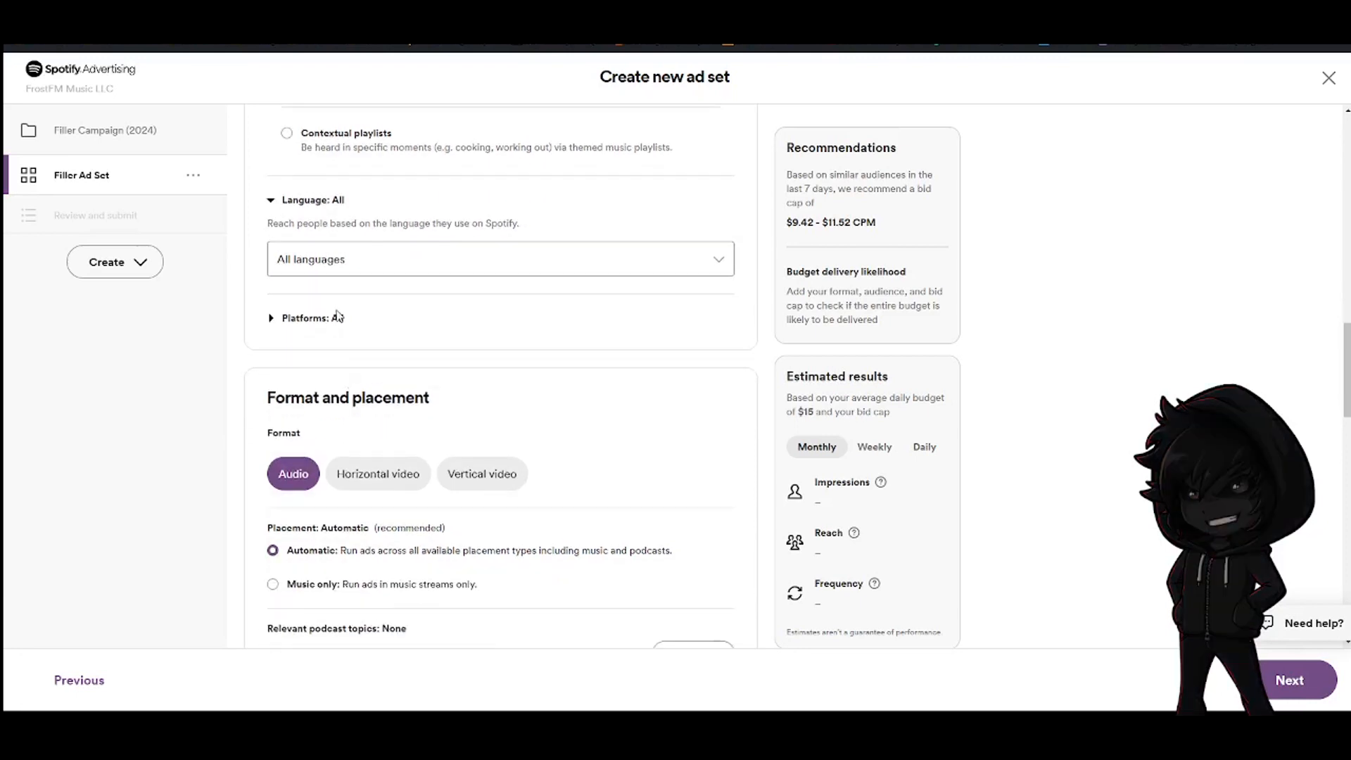
pyautogui.click(318, 251)
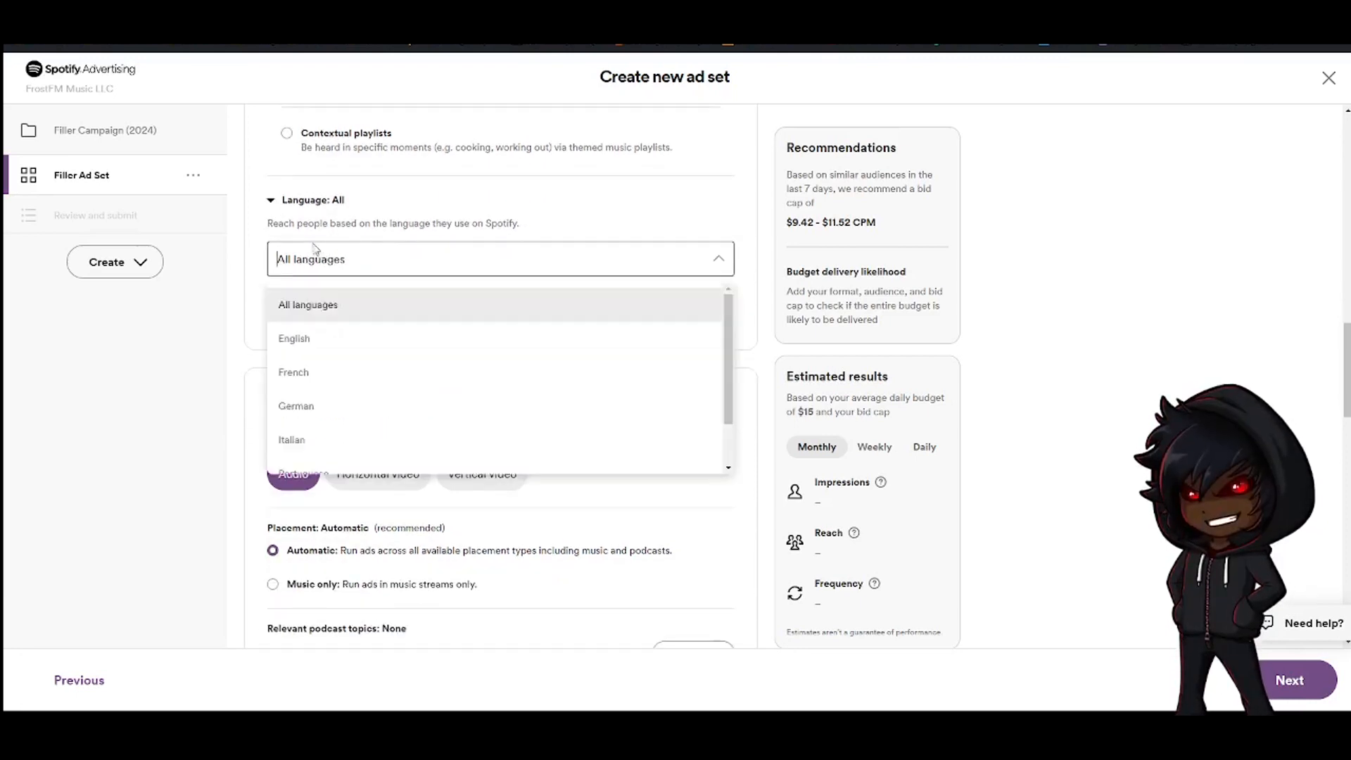
pyautogui.click(153, 357)
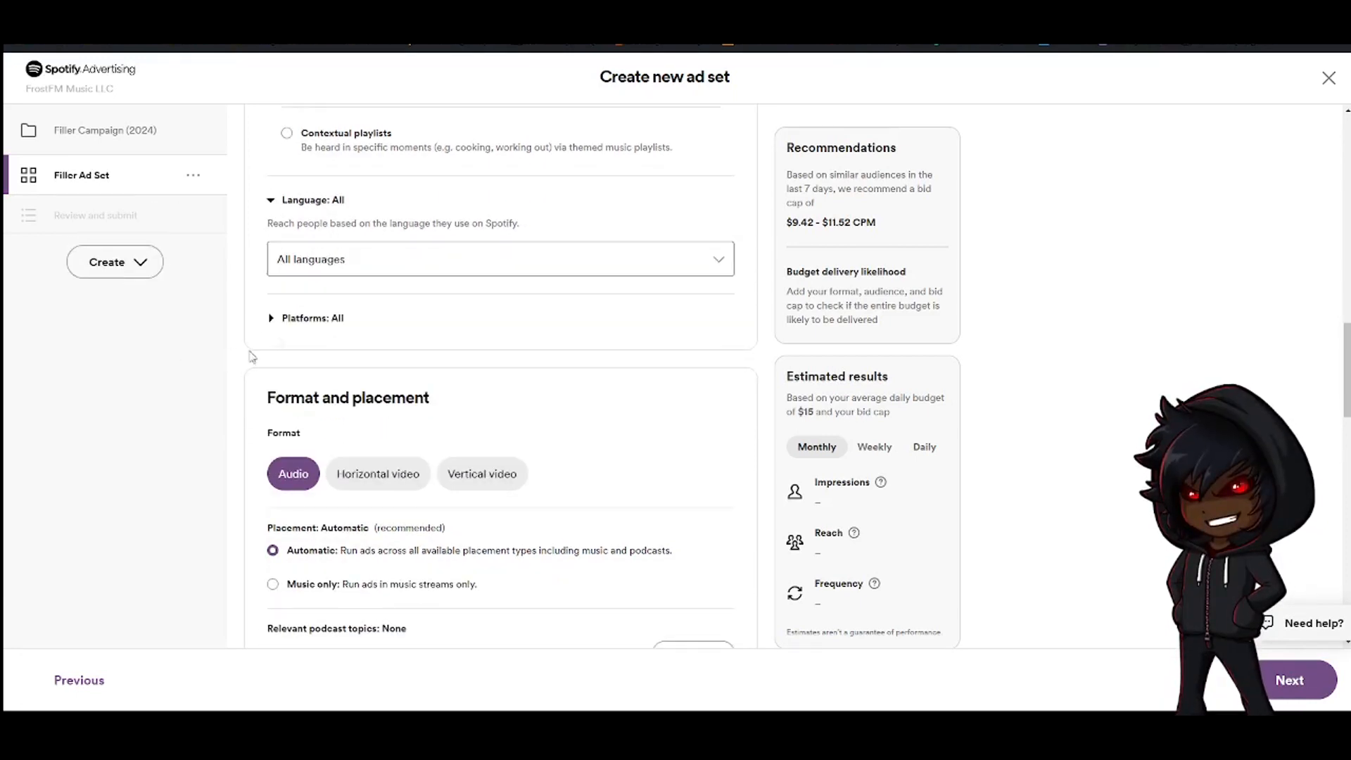
pyautogui.click(323, 320)
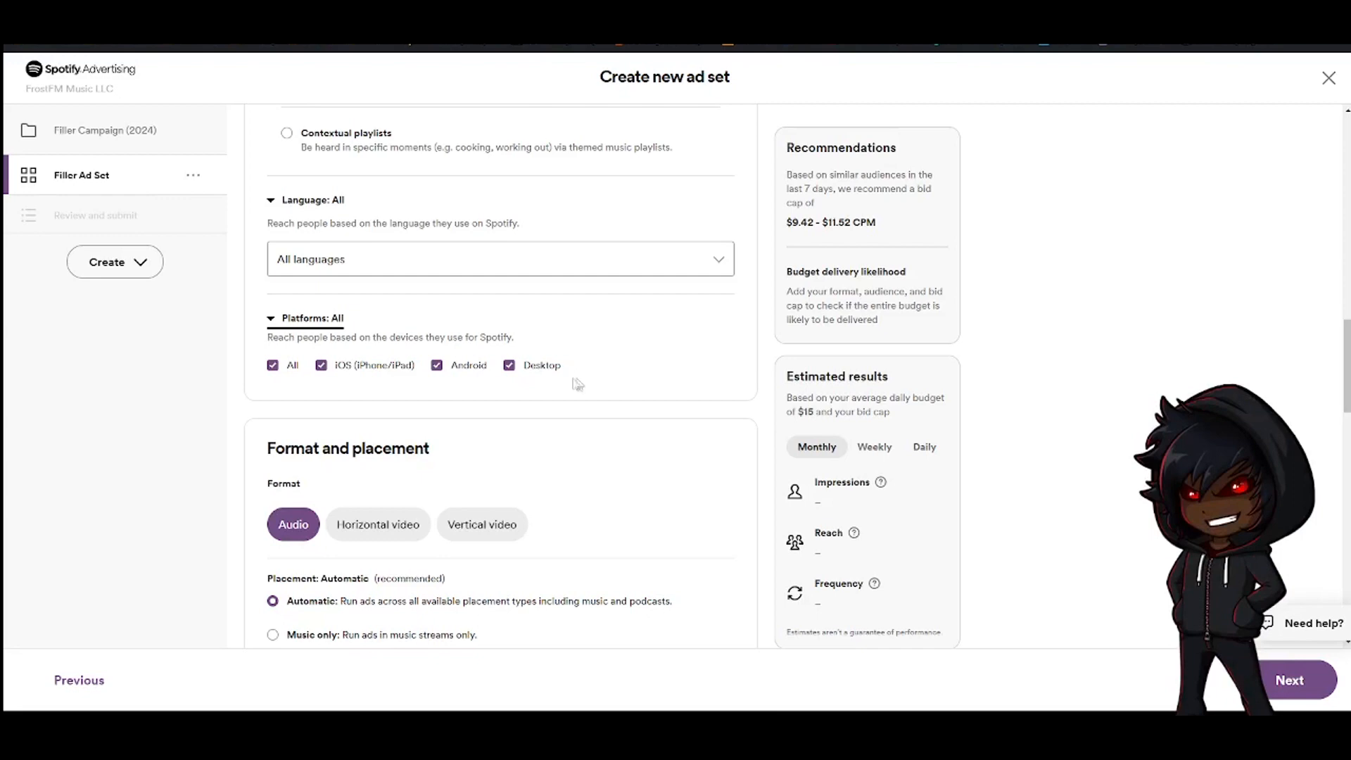
# Set the ad placement to Music only
pyautogui.scroll(-2, 493, 394)
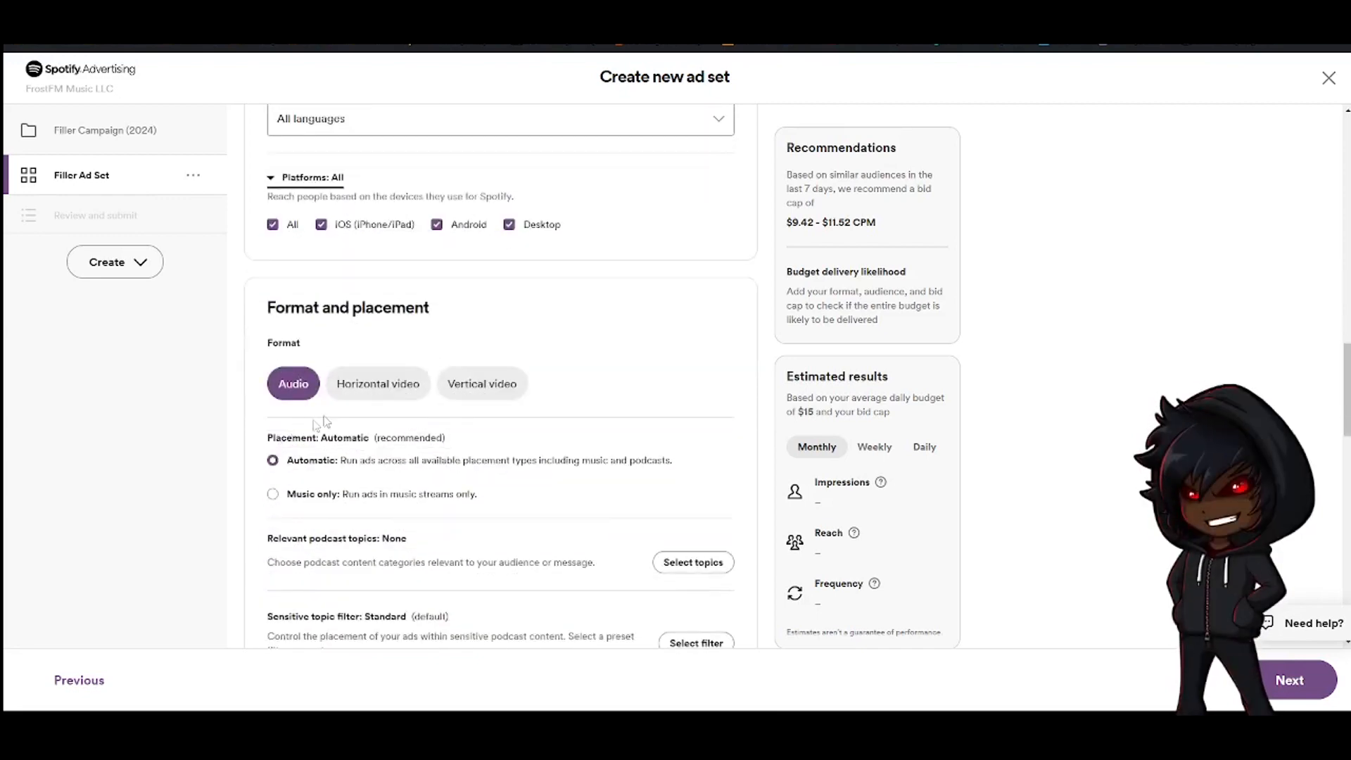
pyautogui.scroll(-3, 266, 296)
pyautogui.scroll(2, 274, 319)
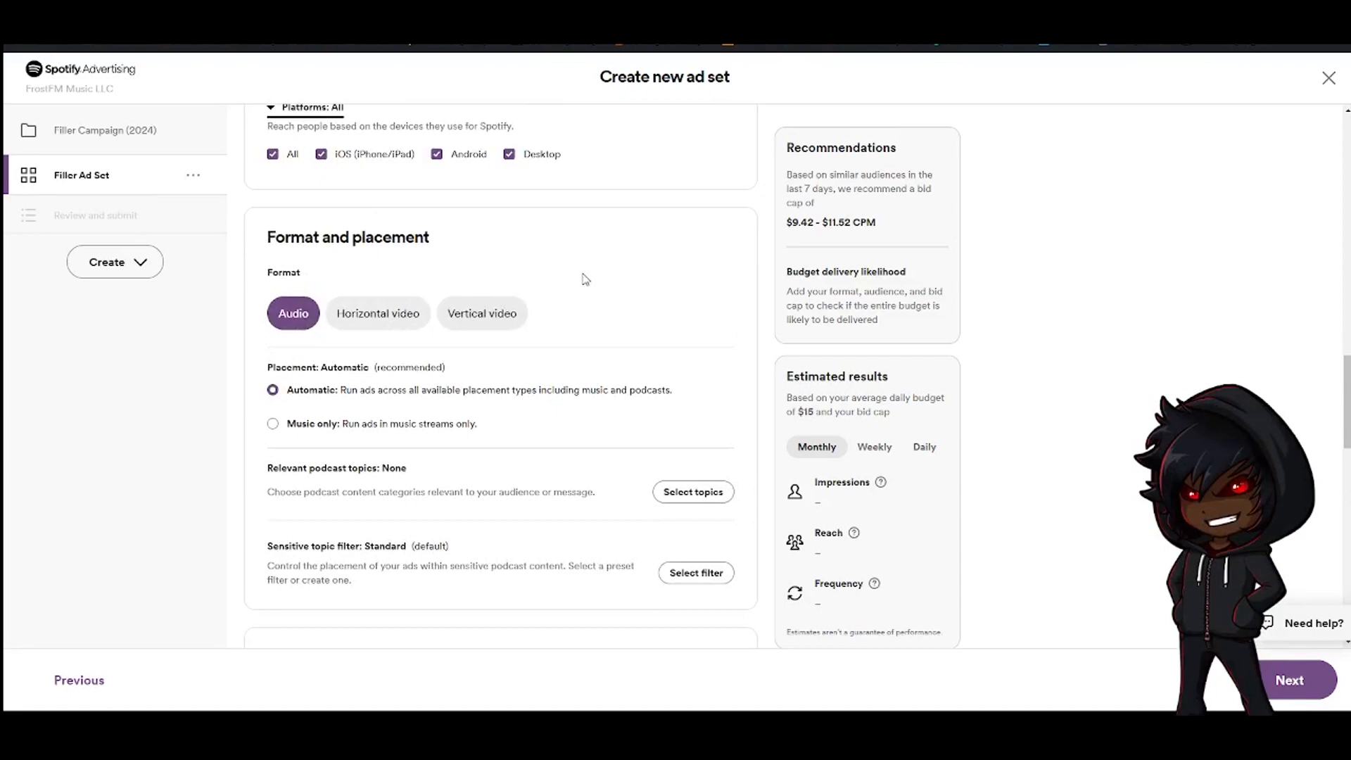
pyautogui.scroll(-4, 265, 314)
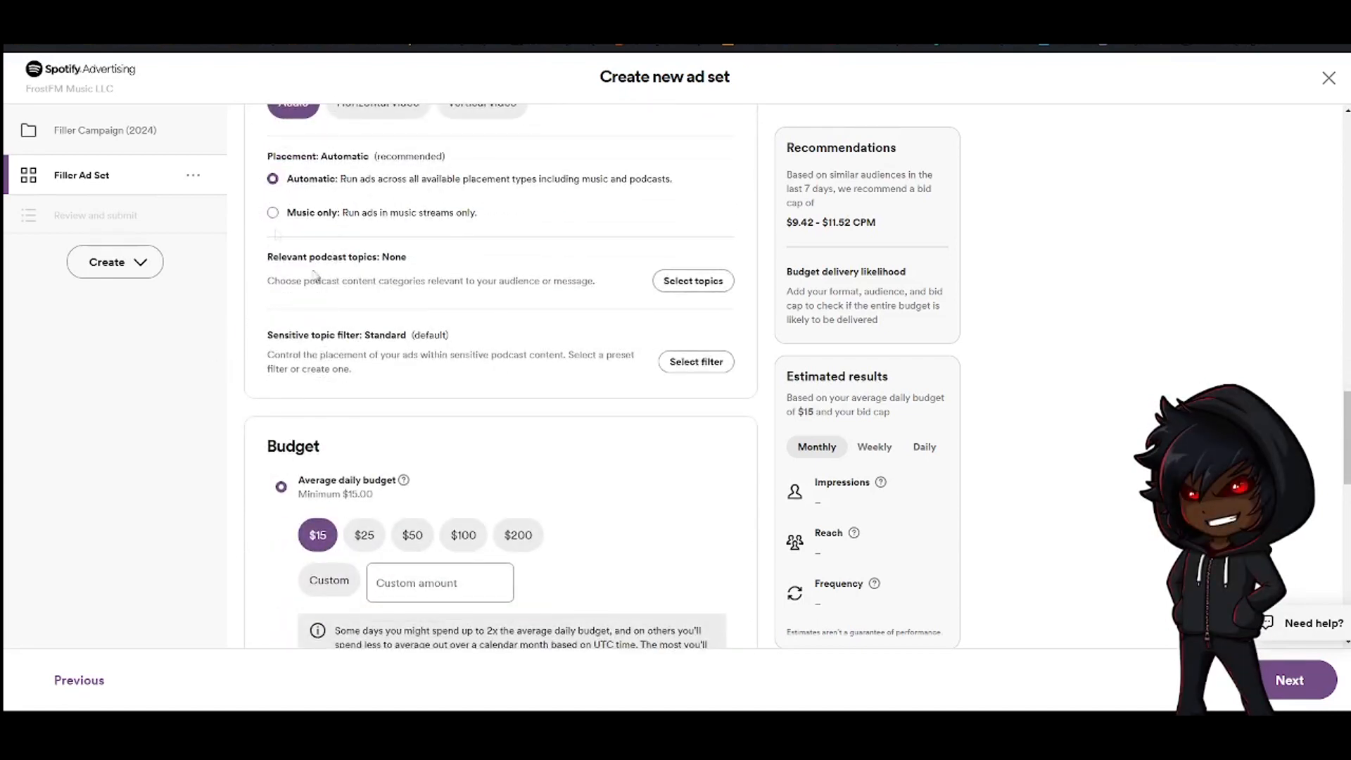
pyautogui.click(273, 212)
pyautogui.scroll(1, 277, 240)
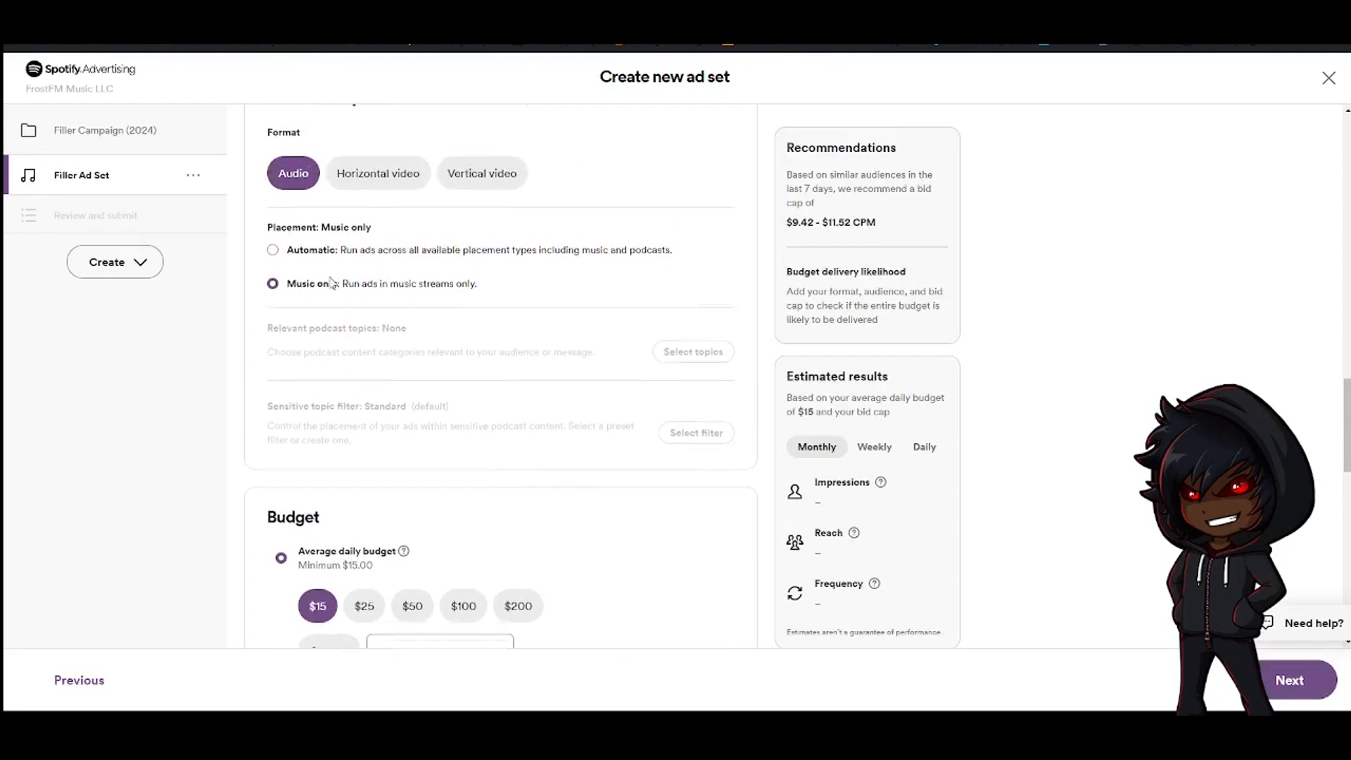
pyautogui.scroll(1, 332, 284)
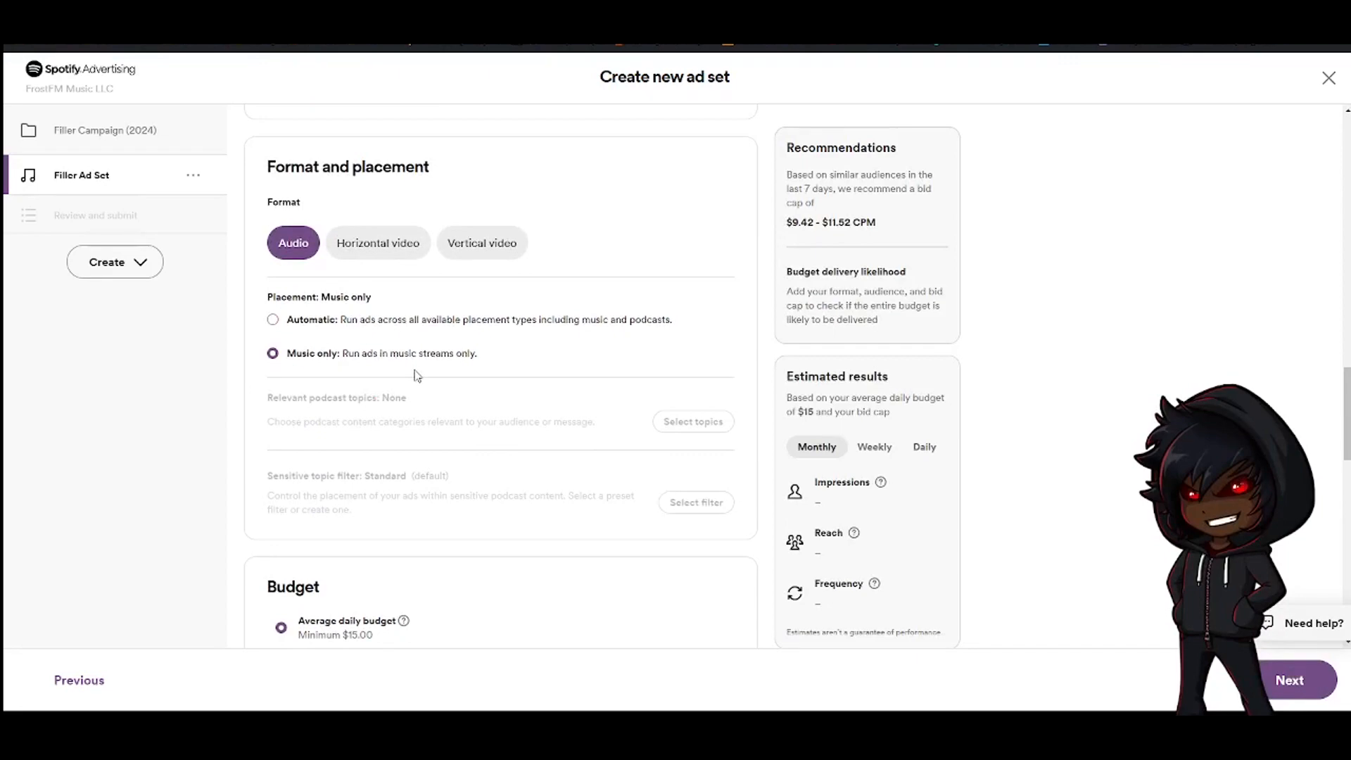
# Switch the budget to a Lifetime budget with a custom amount of 1000
pyautogui.scroll(-2, 417, 375)
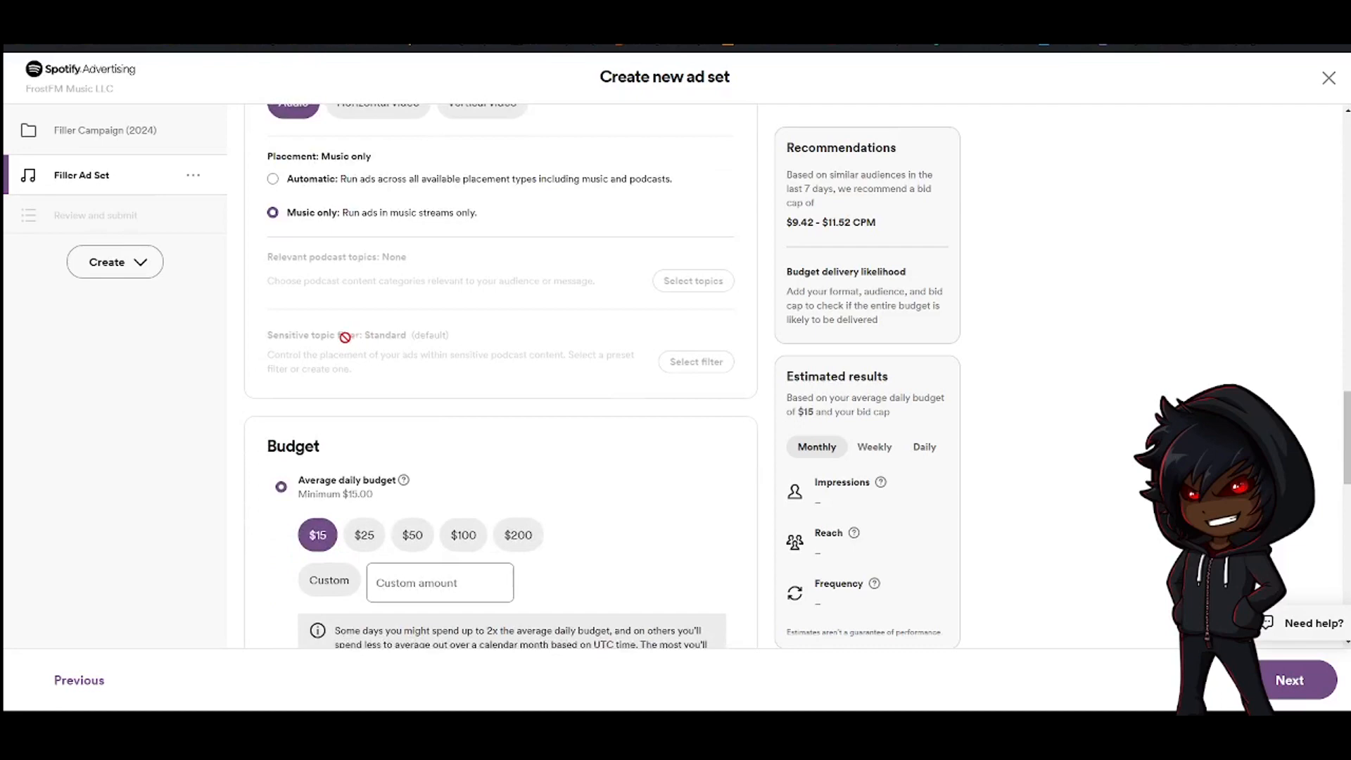
pyautogui.scroll(-6, 277, 408)
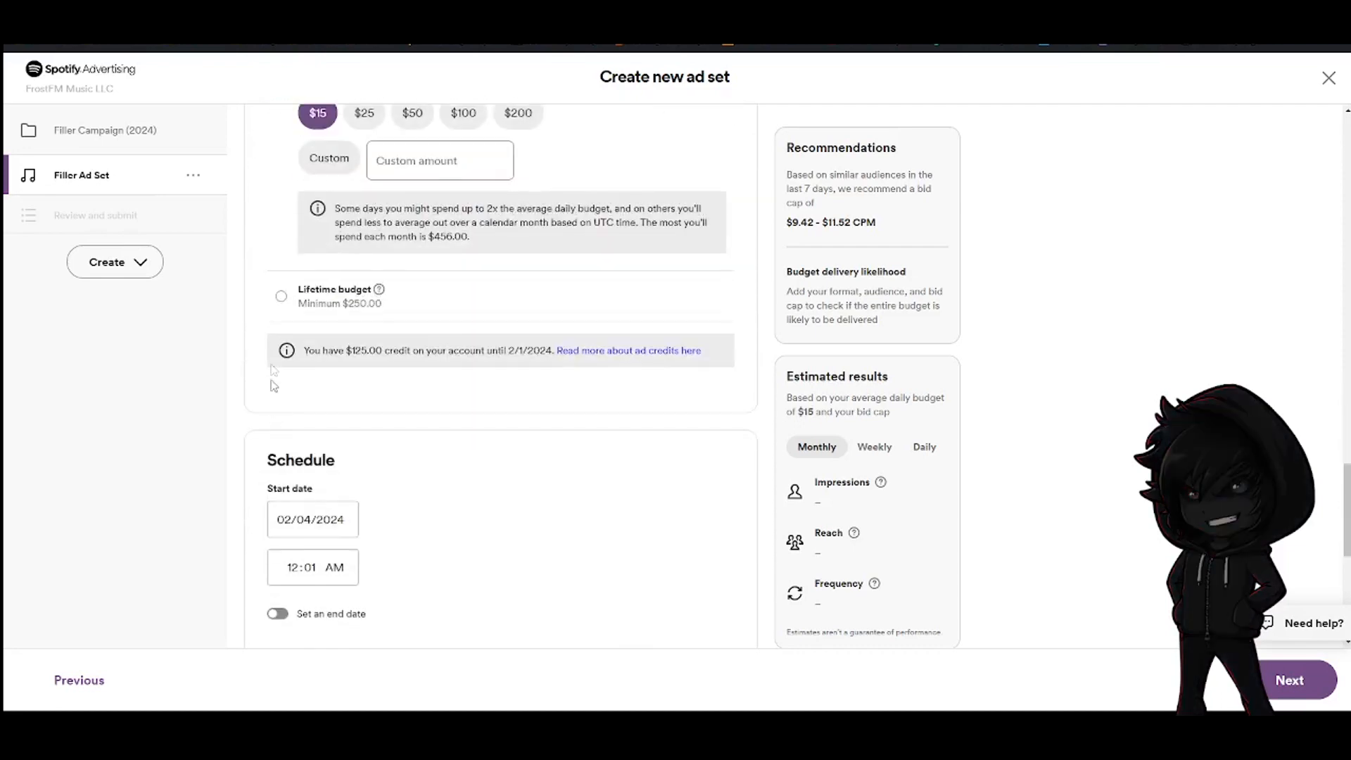
pyautogui.scroll(3, 247, 380)
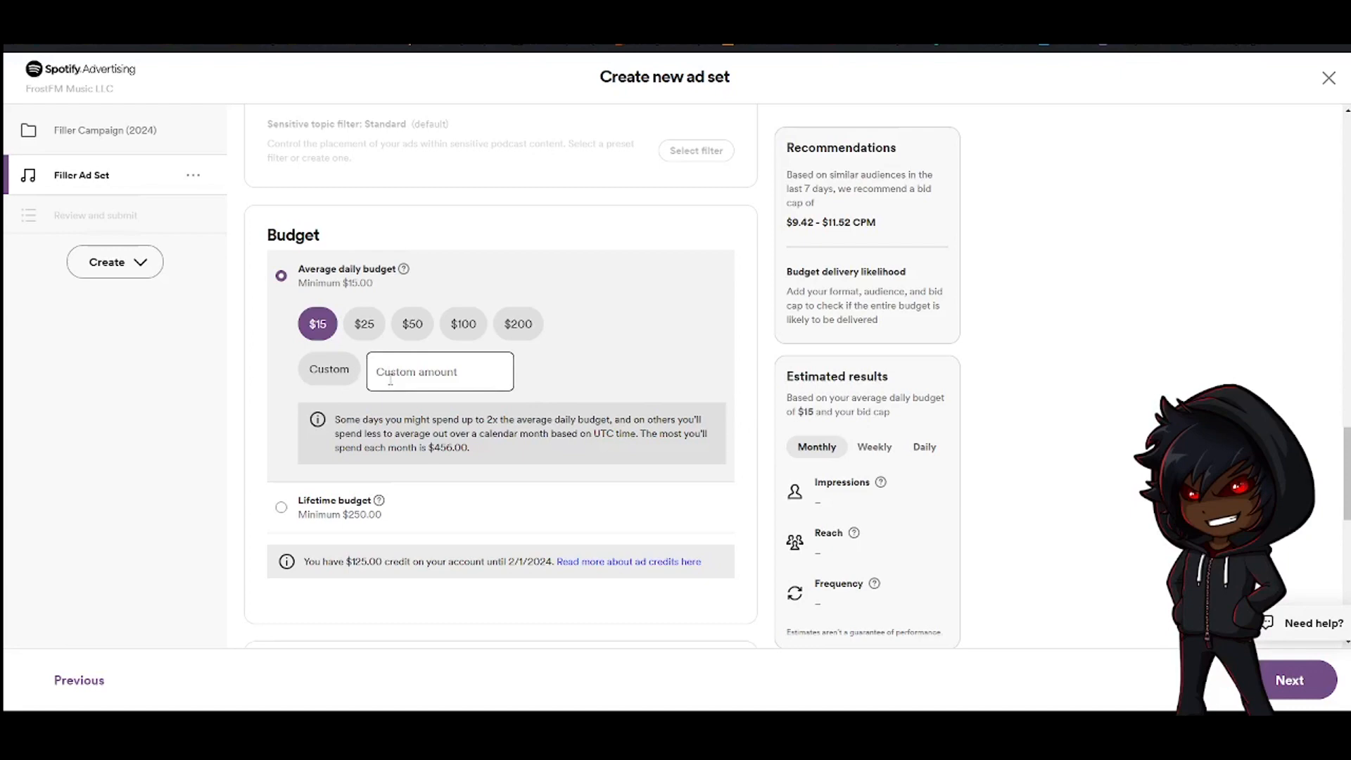
pyautogui.scroll(-2, 331, 352)
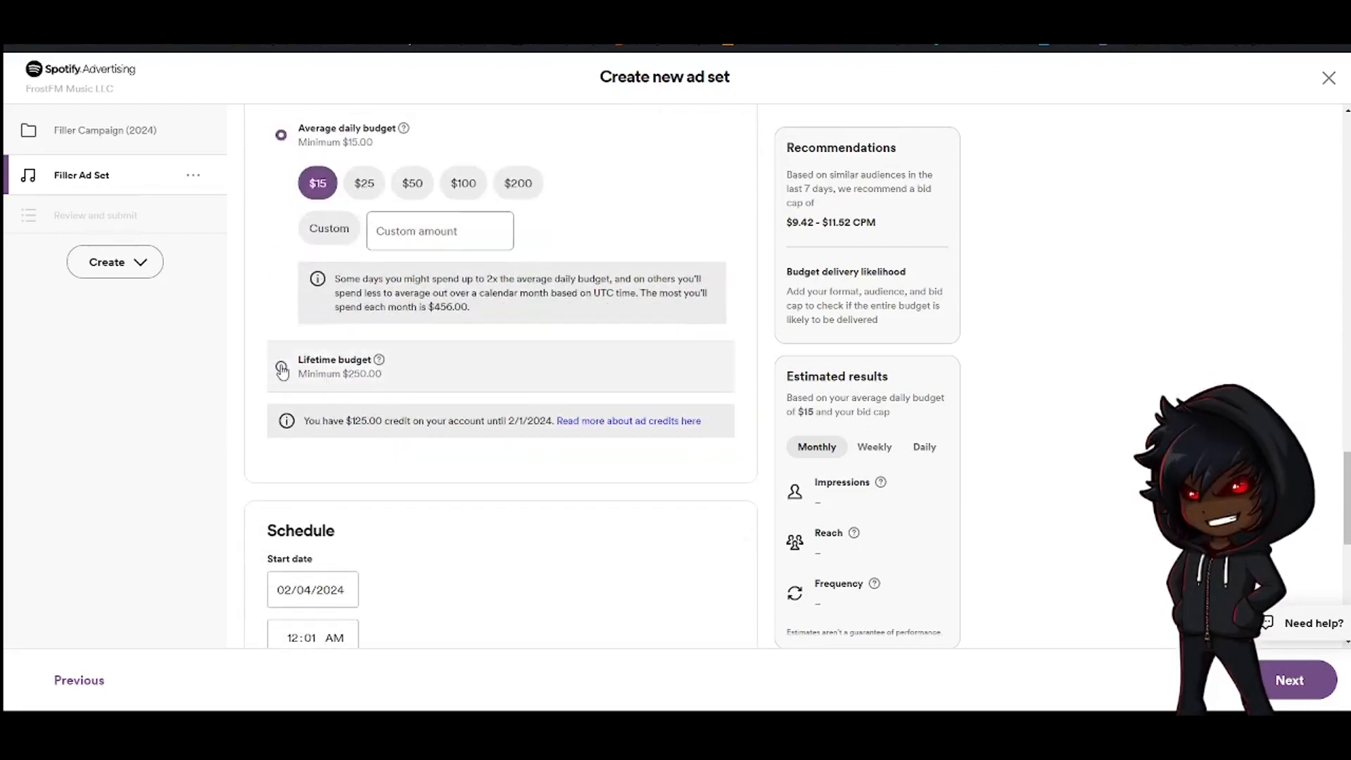
pyautogui.click(281, 369)
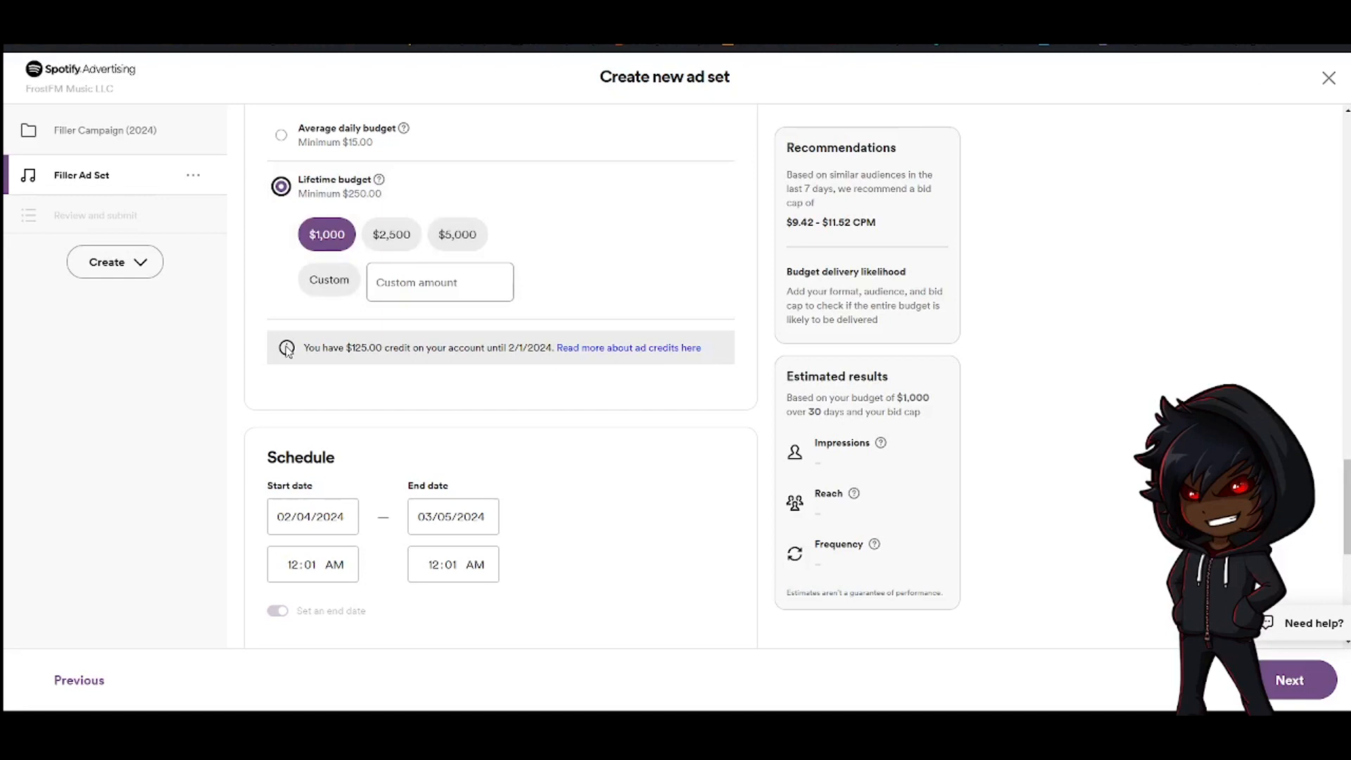
pyautogui.click(331, 282)
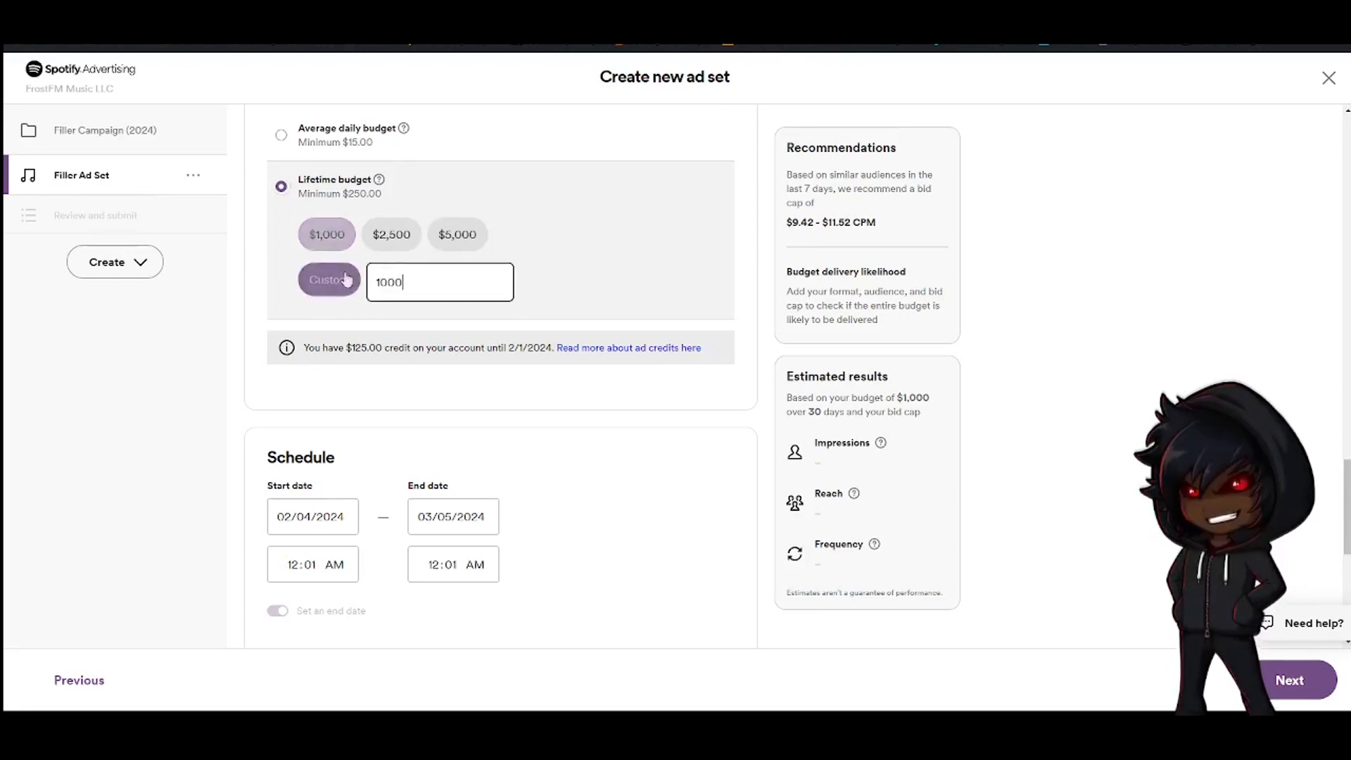
# Open the schedule's start date calendar and close it without changing the dates
pyautogui.scroll(1, 536, 386)
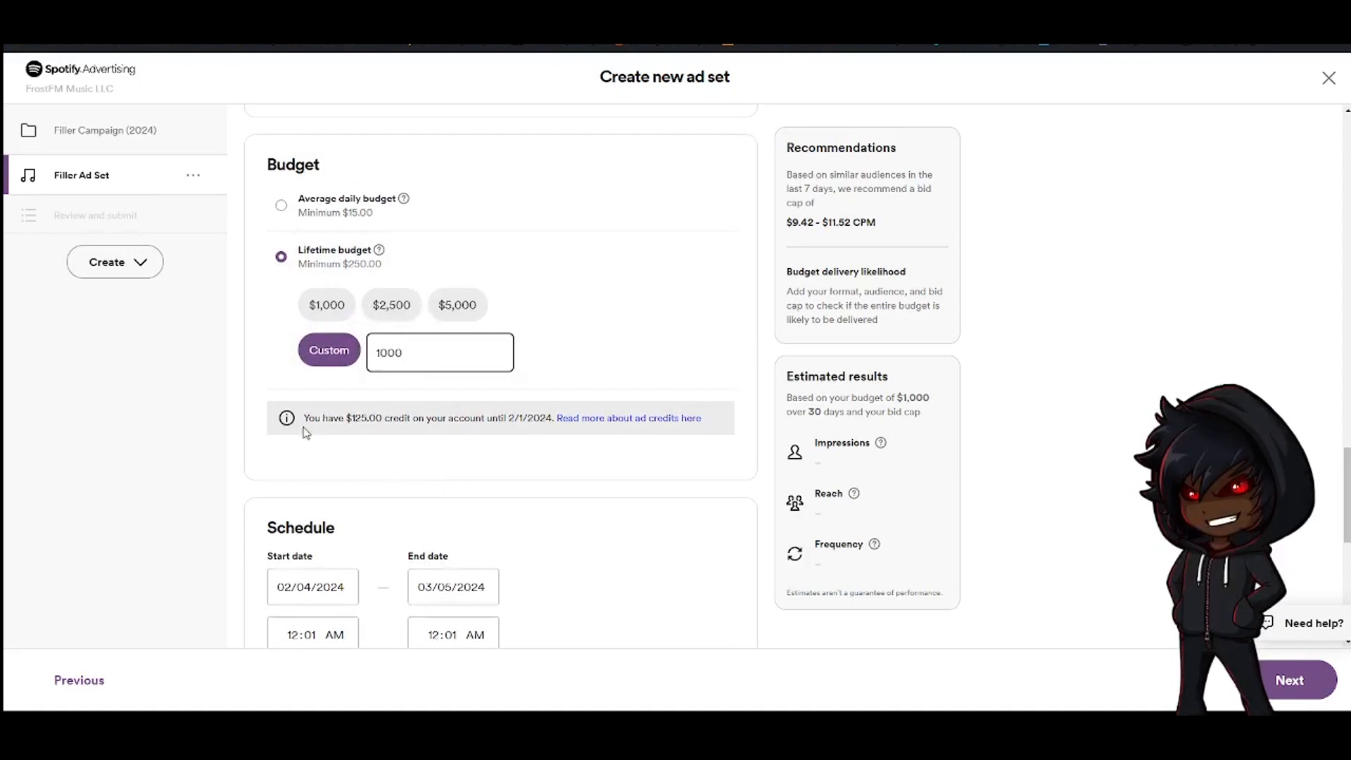
pyautogui.scroll(-2, 281, 415)
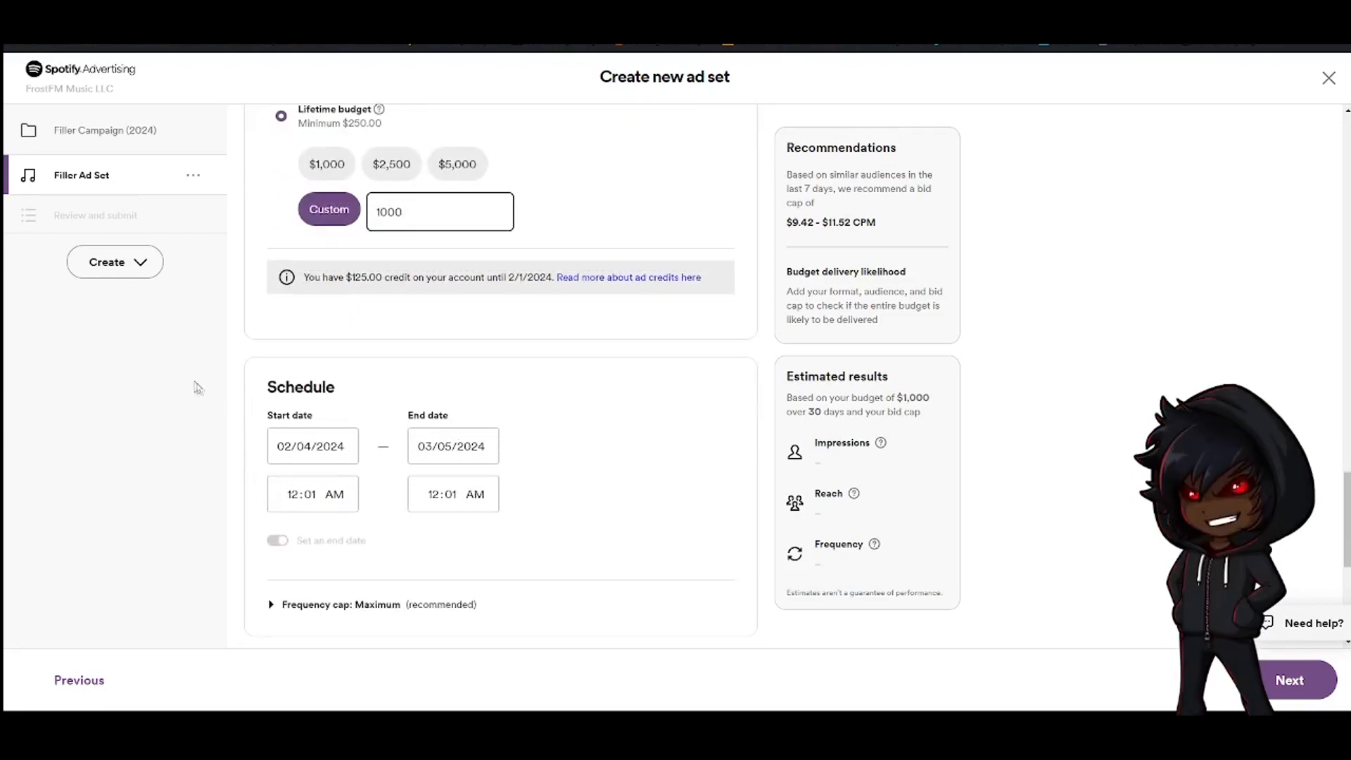
pyautogui.scroll(2, 239, 404)
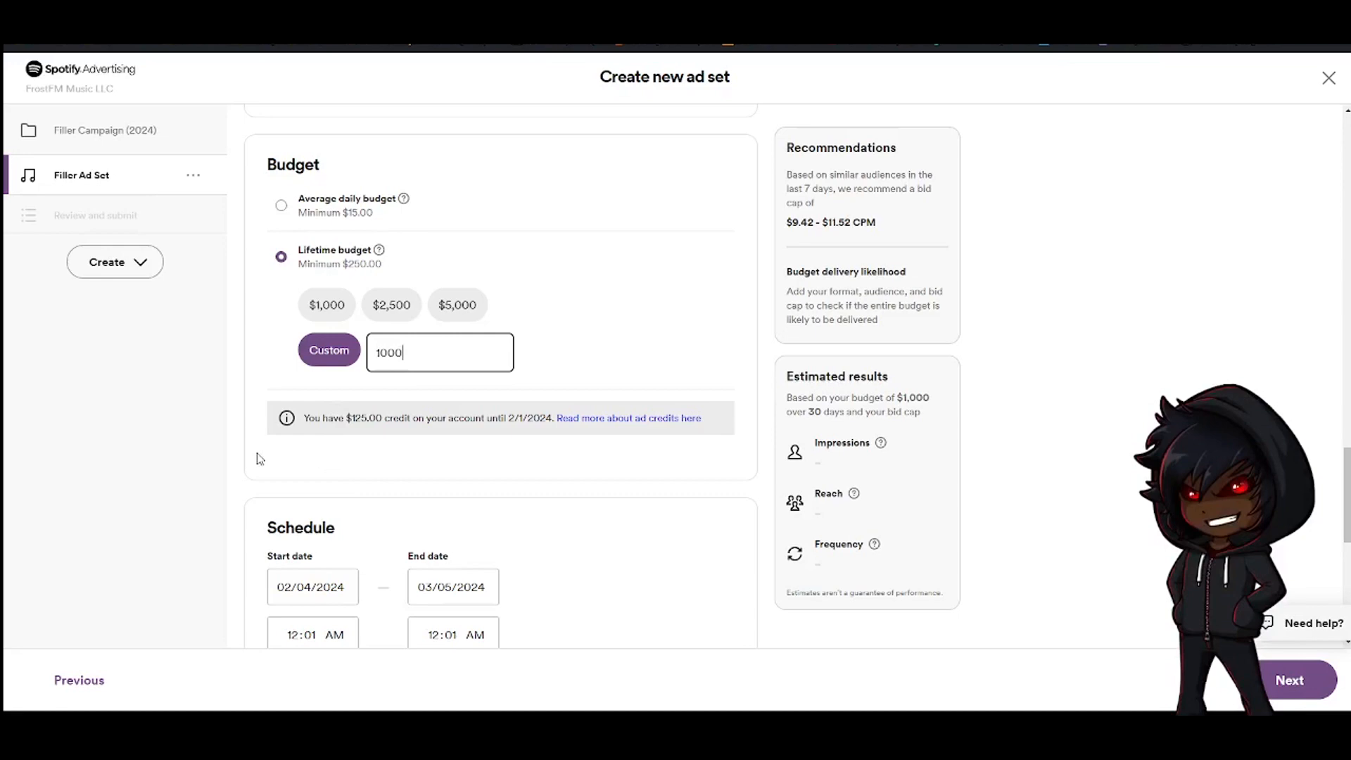
pyautogui.scroll(-4, 282, 394)
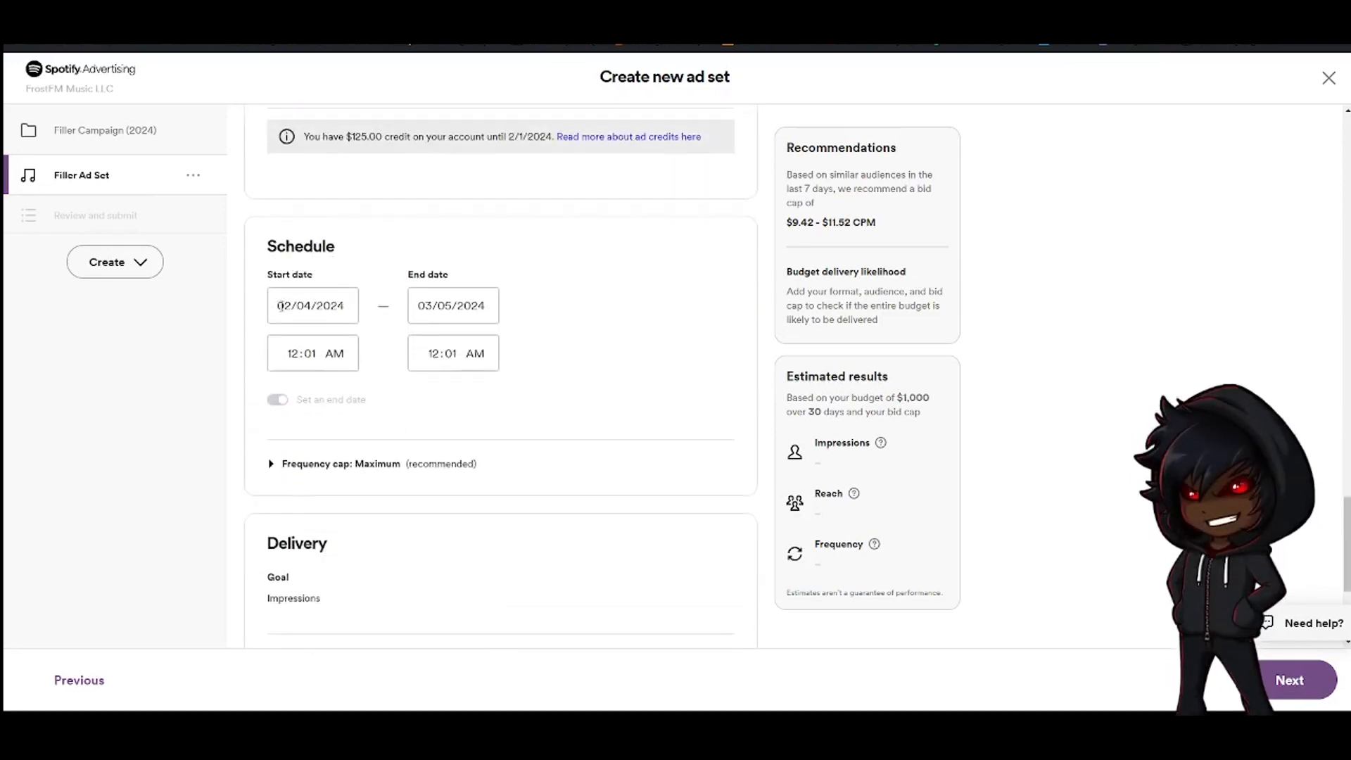
pyautogui.click(279, 305)
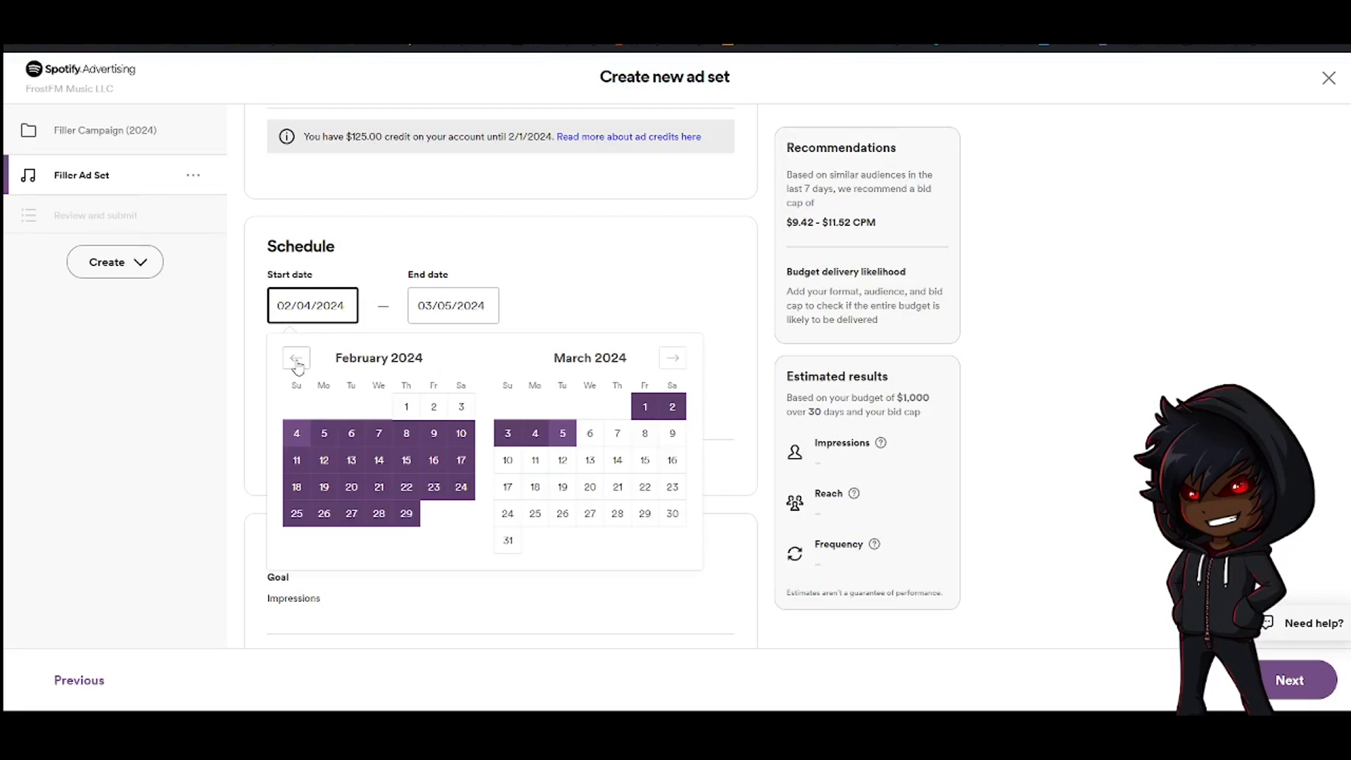
pyautogui.click(216, 486)
# Expand and collapse the frequency cap settings
pyautogui.scroll(-2, 311, 368)
pyautogui.click(308, 325)
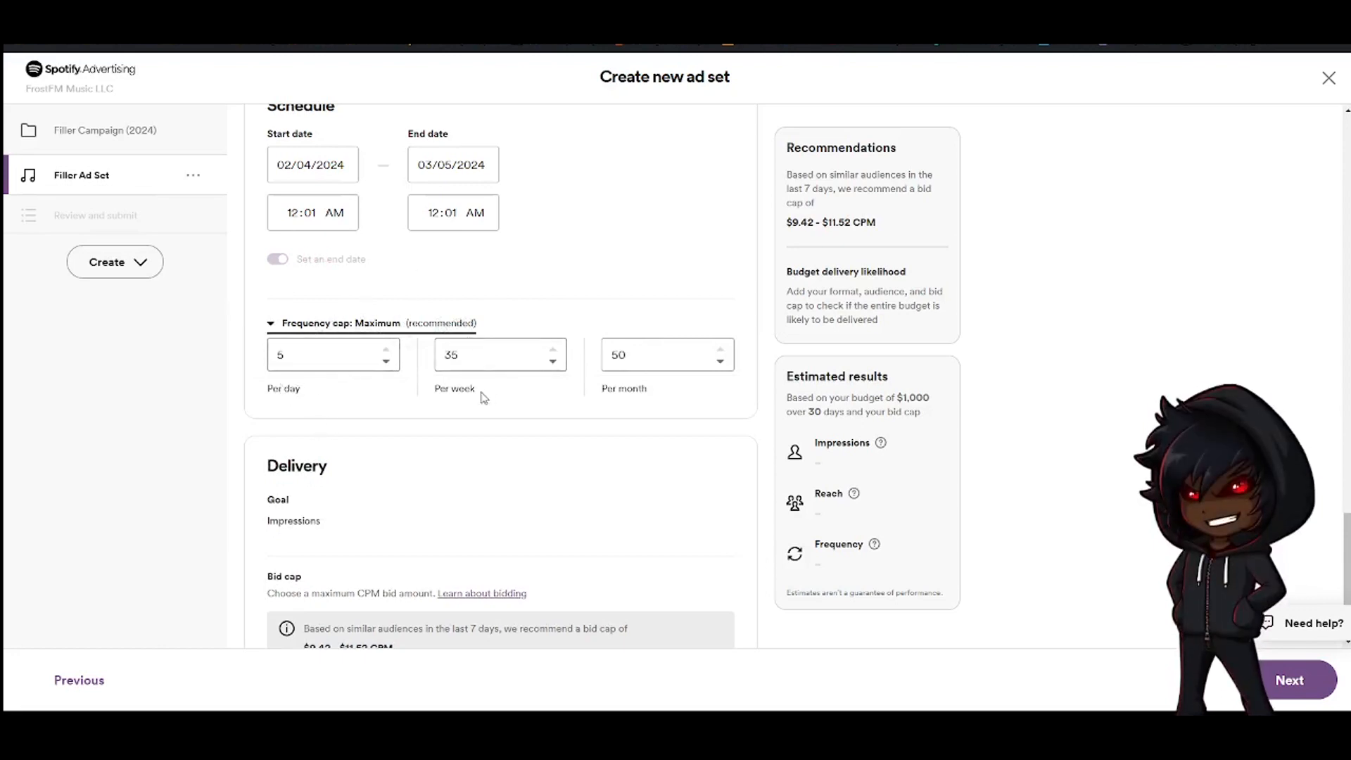
pyautogui.click(338, 325)
# Set the bid cap to $11.52 per 1,000 impressions
pyautogui.scroll(-2, 301, 421)
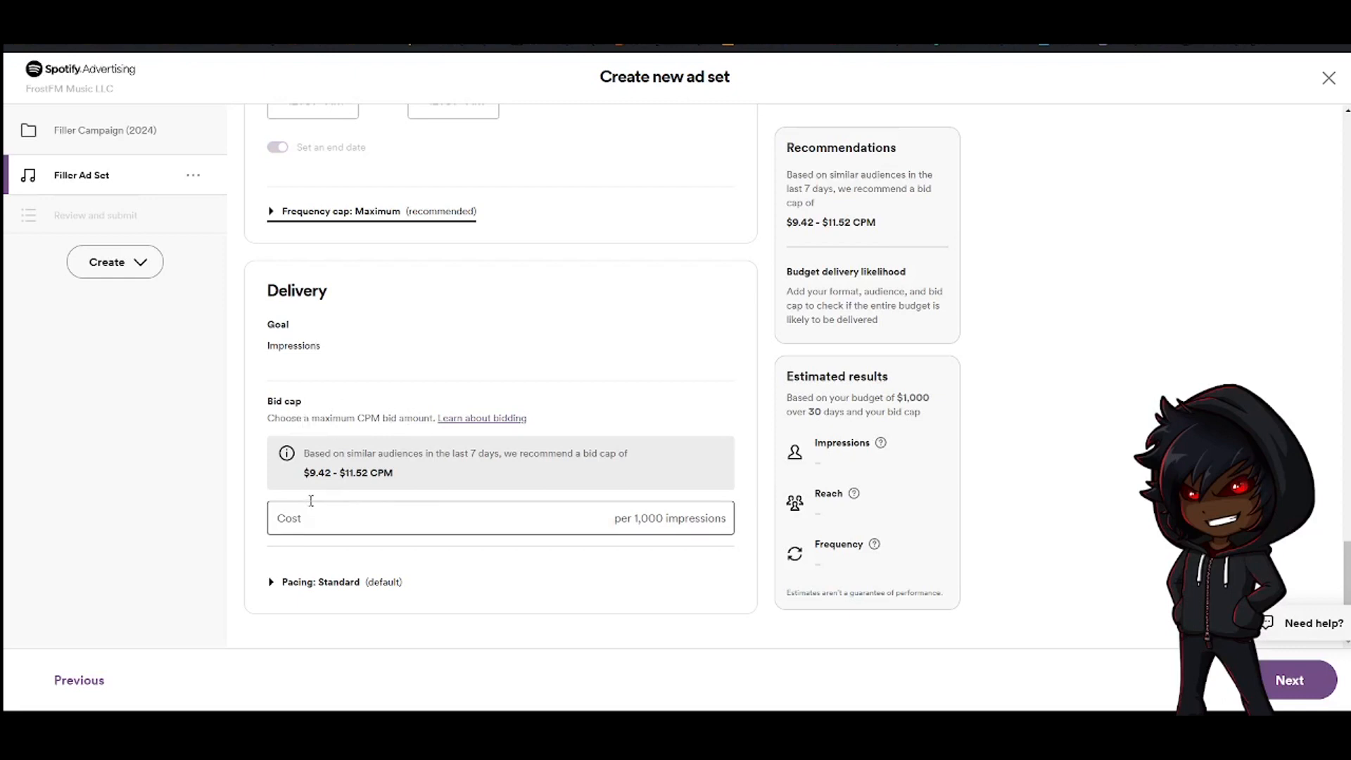
pyautogui.click(359, 513)
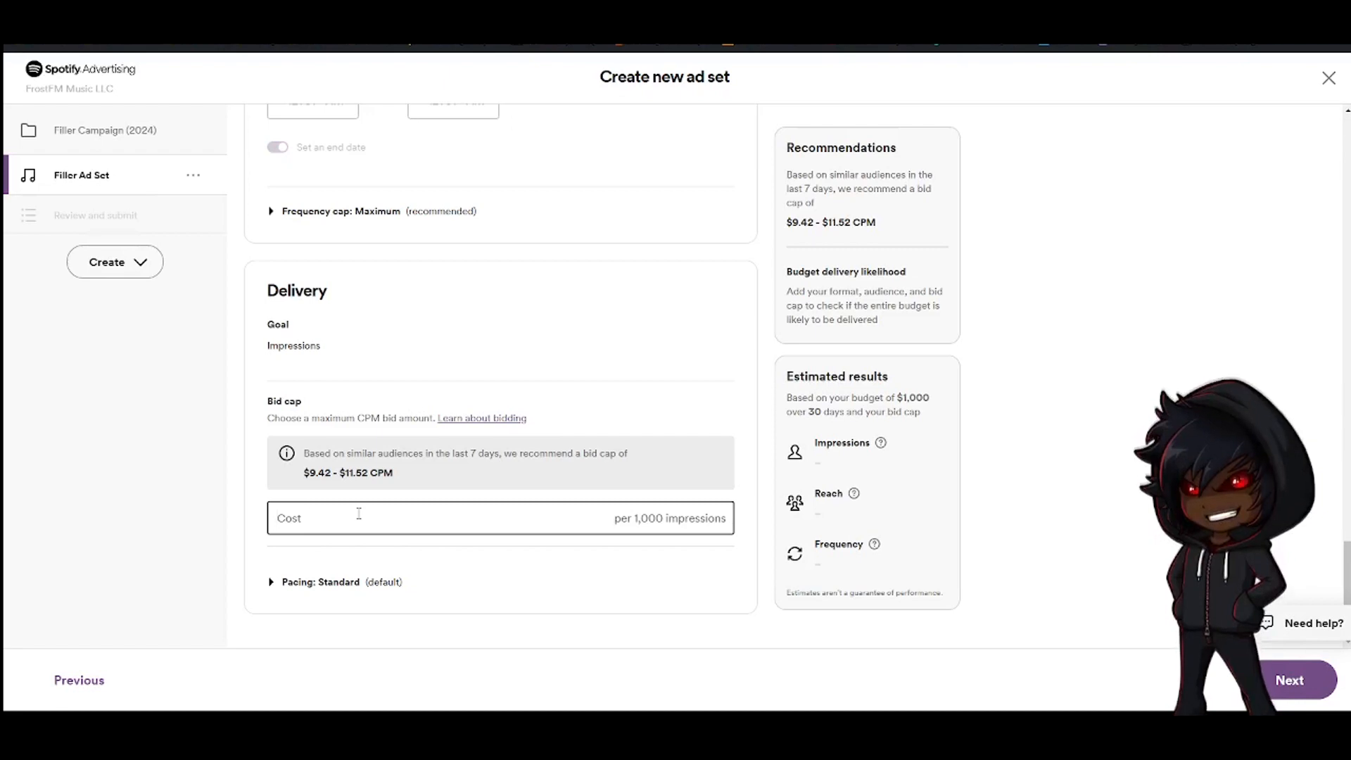
pyautogui.write('11.52')
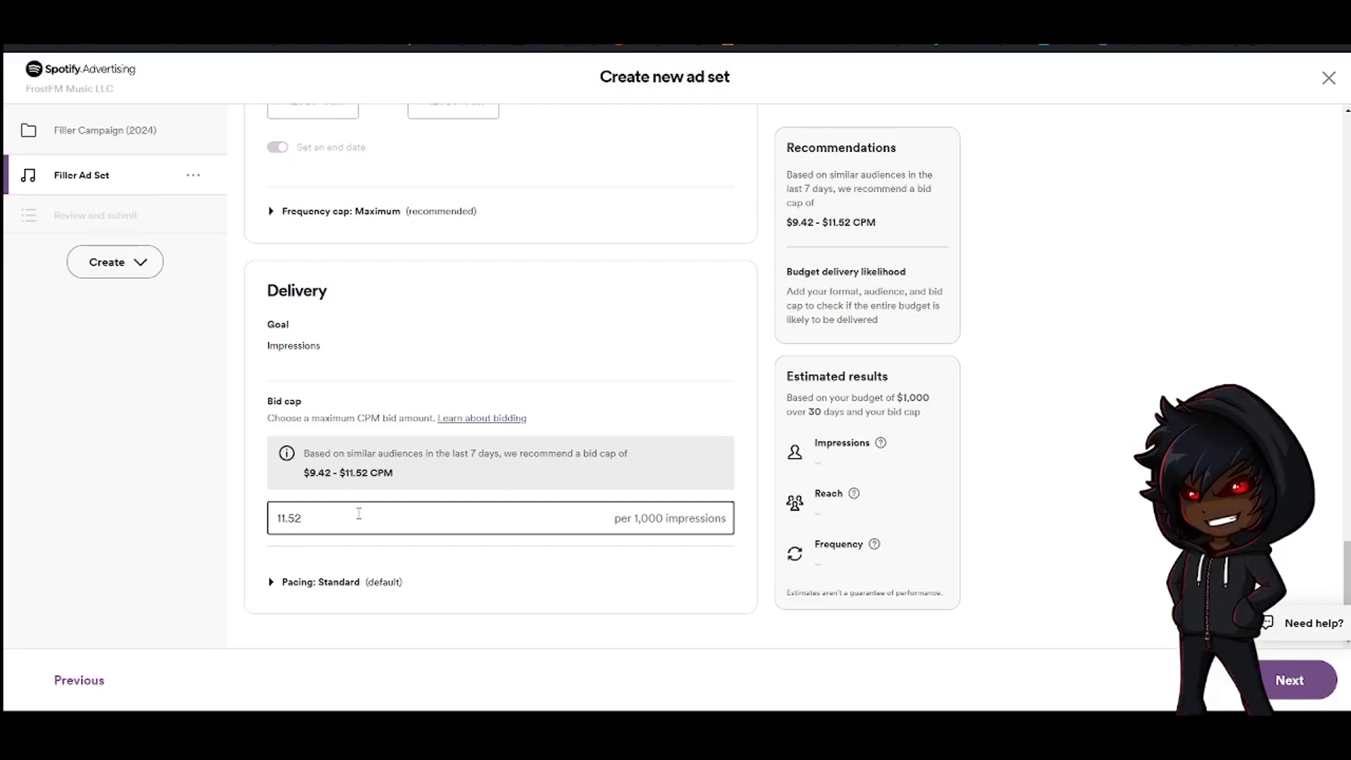
pyautogui.press('BackSpace')
pyautogui.press('BackSpace')
pyautogui.press('BackSpace')
pyautogui.press('BackSpace')
pyautogui.write('1.52')
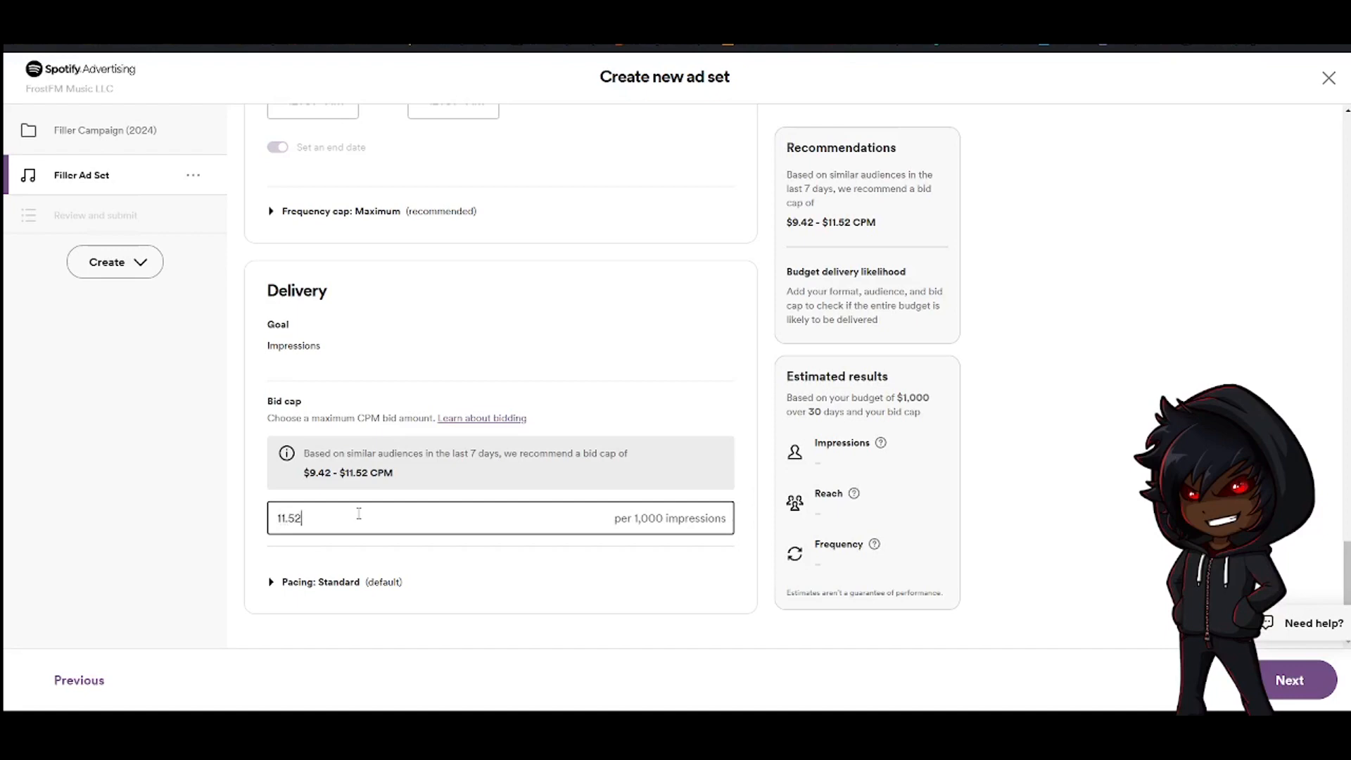
pyautogui.click(228, 597)
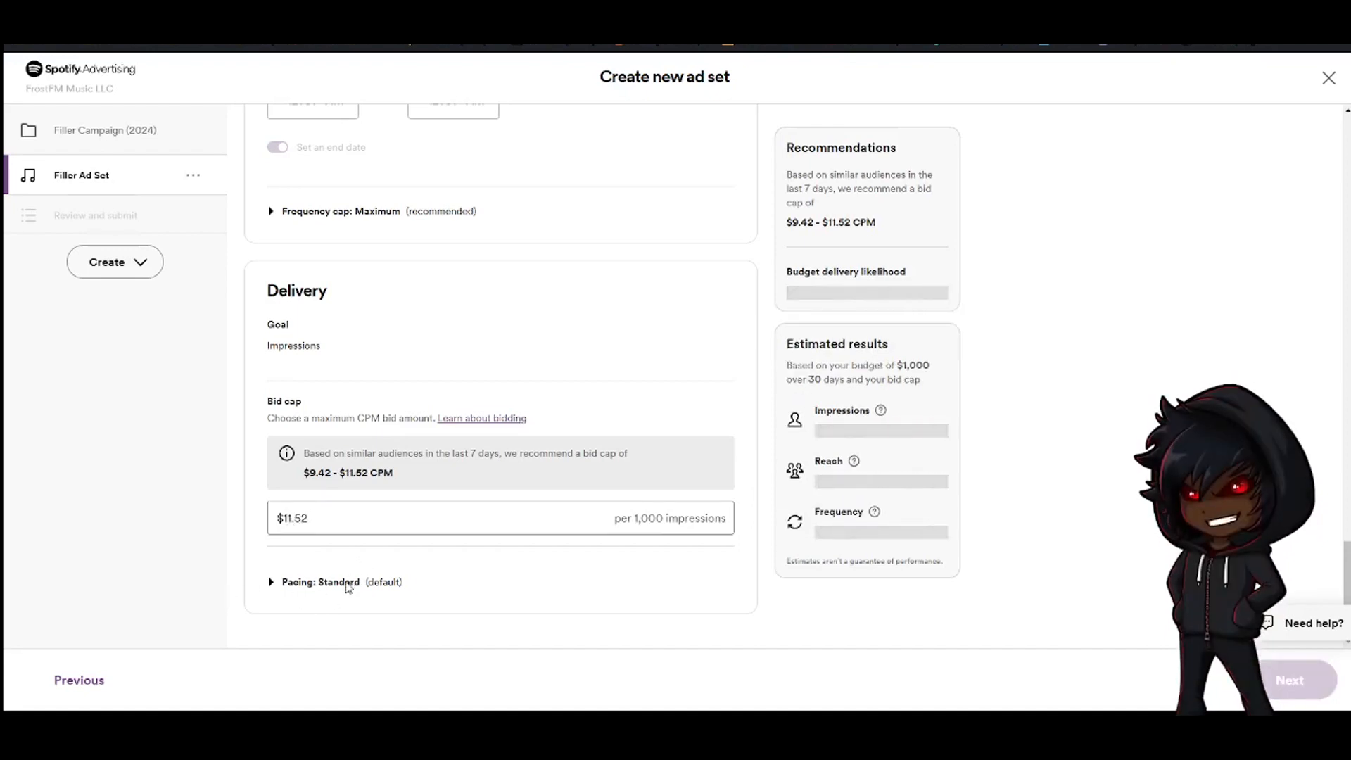
# Review the pacing options, keep Standard pacing, and continue to the ad creation page
pyautogui.click(346, 586)
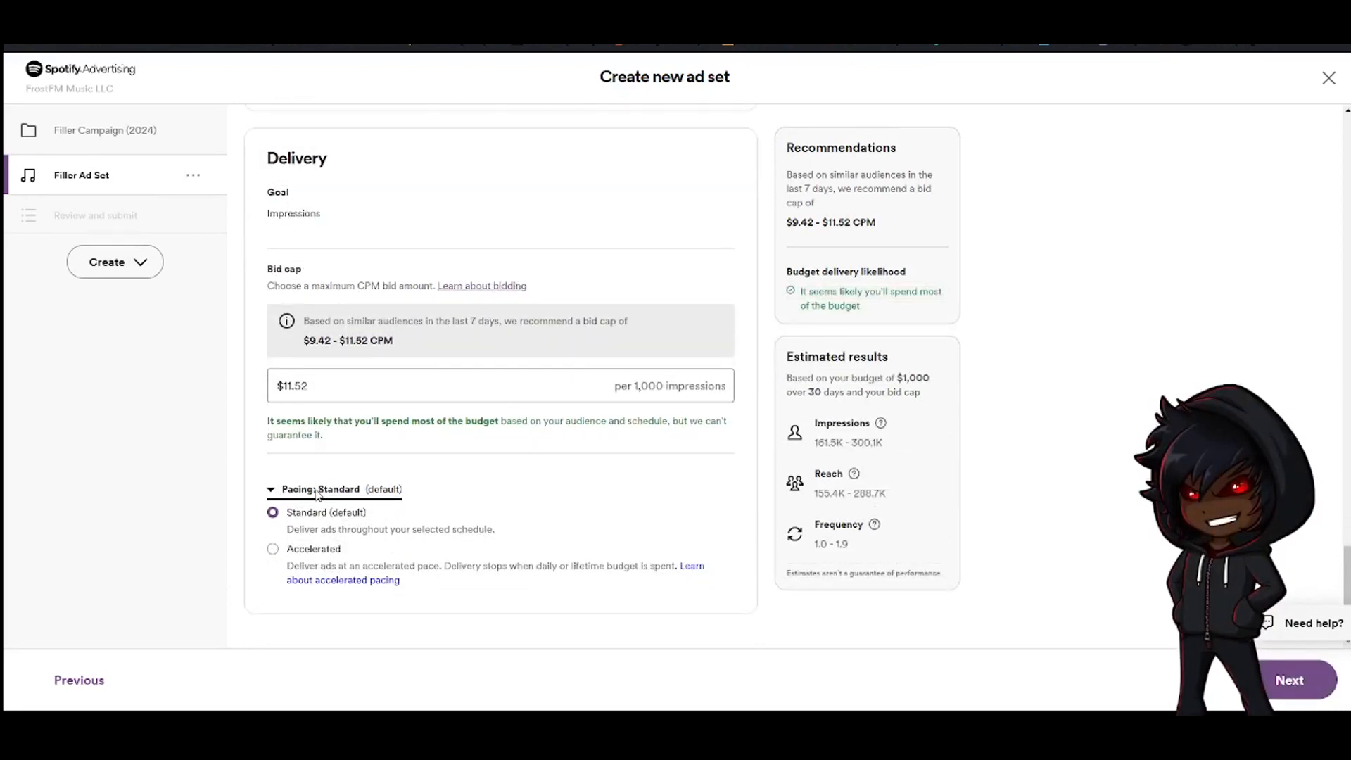
pyautogui.click(313, 491)
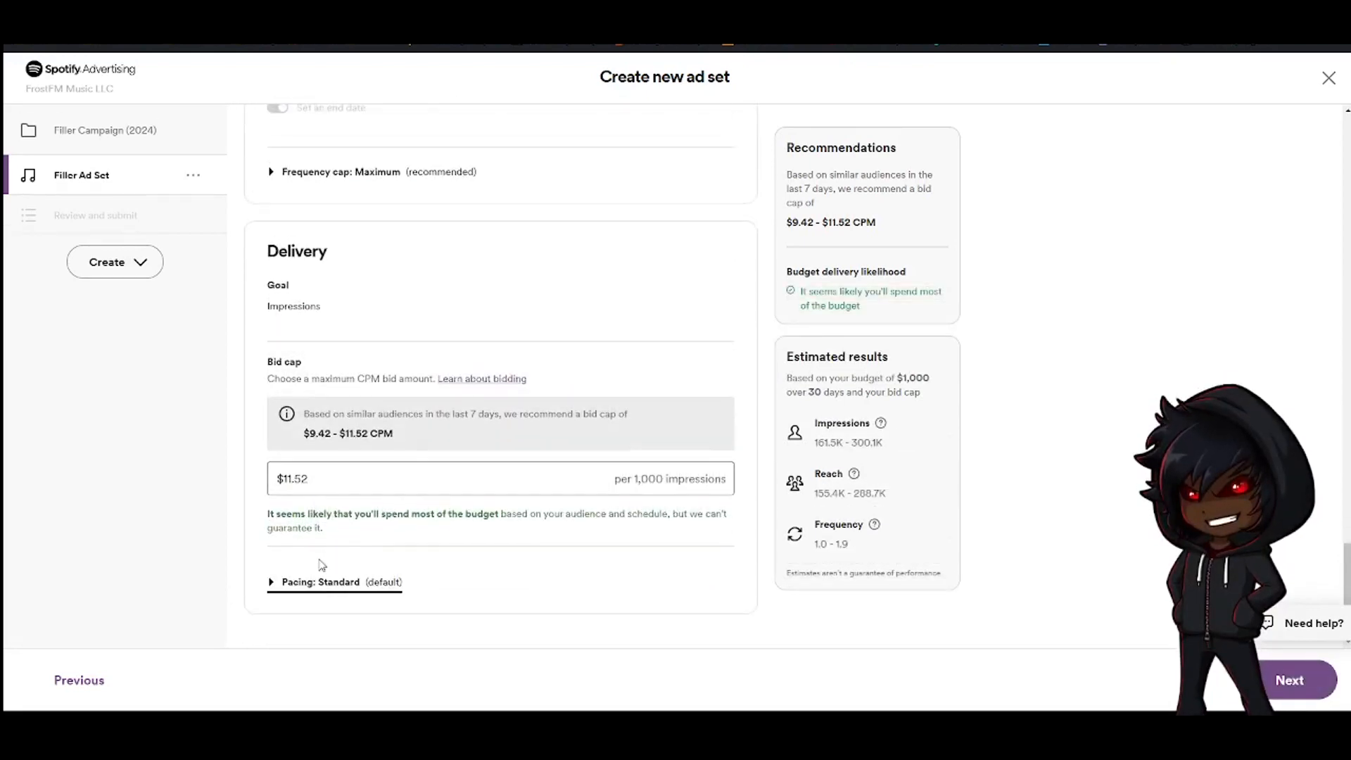
pyautogui.click(1277, 690)
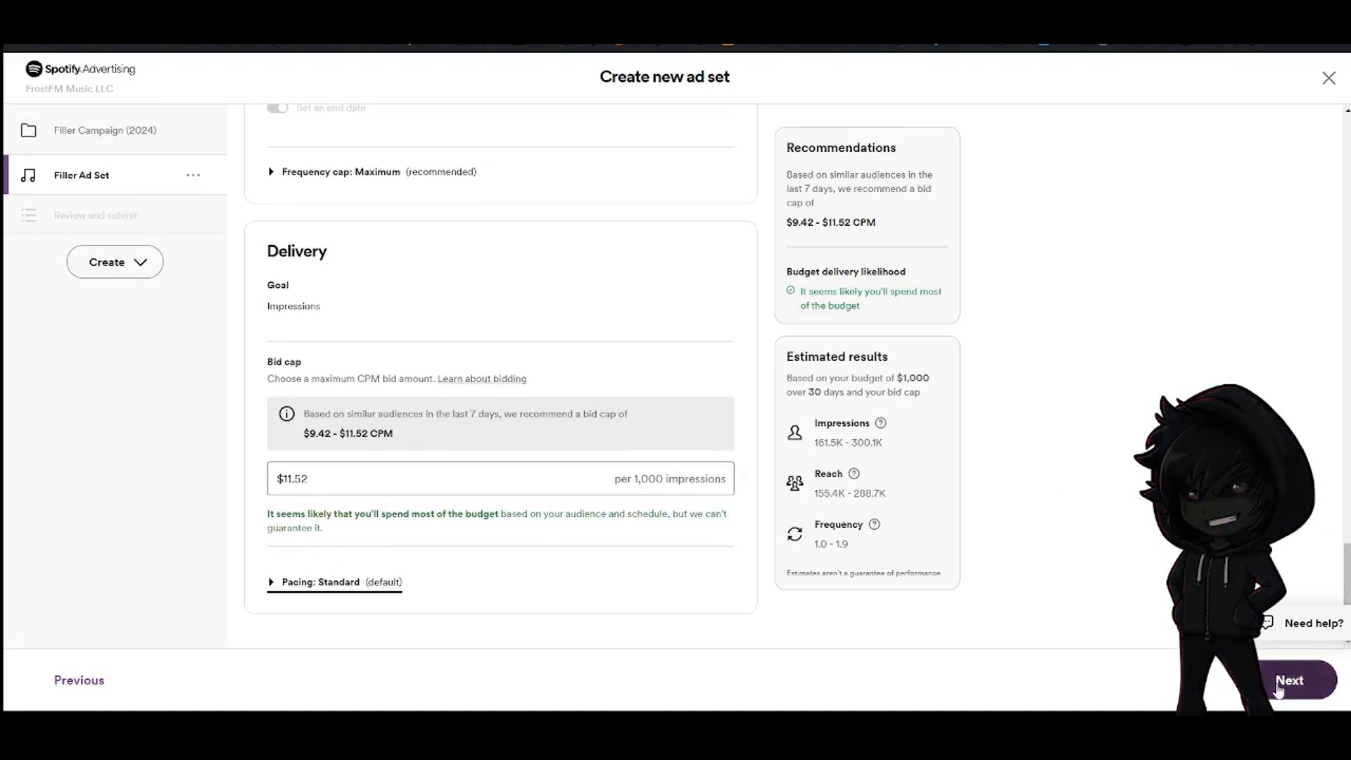
pyautogui.click(345, 583)
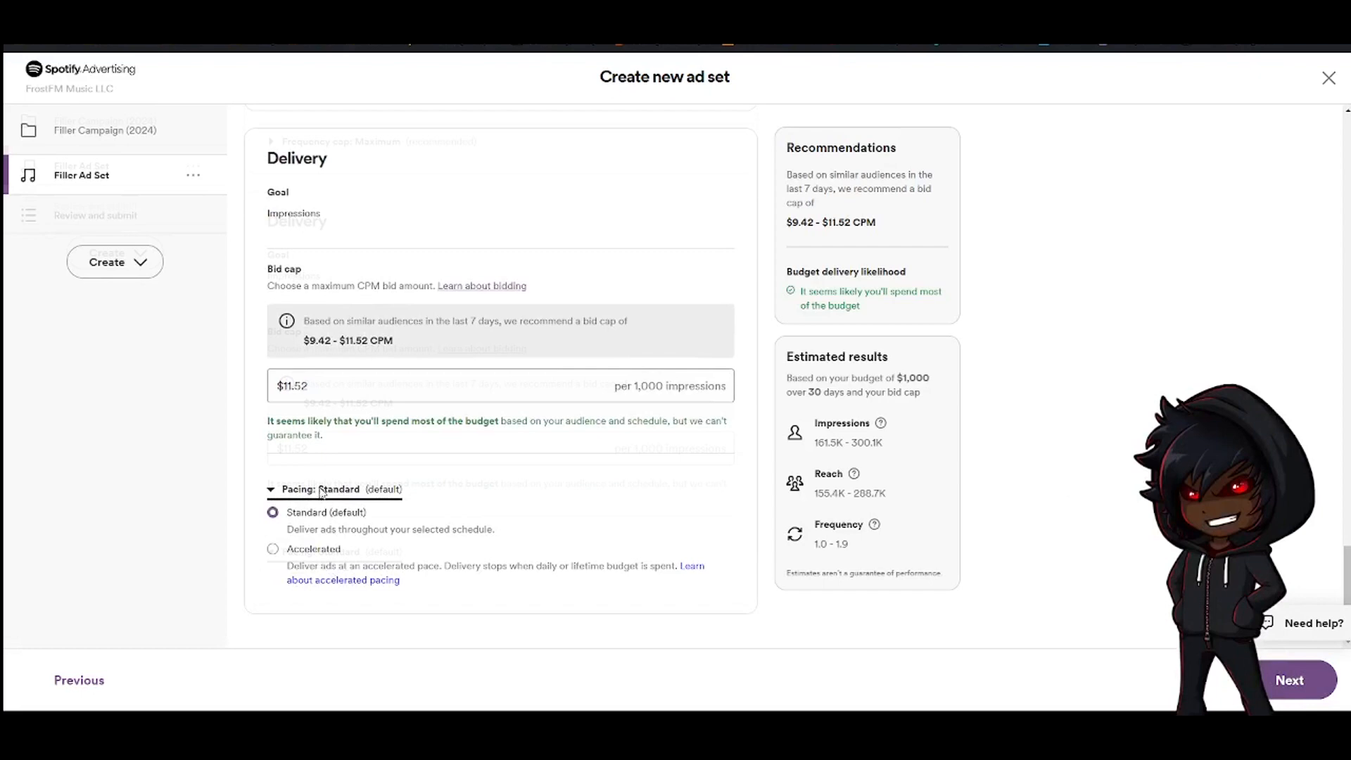
pyautogui.click(318, 490)
pyautogui.click(1261, 681)
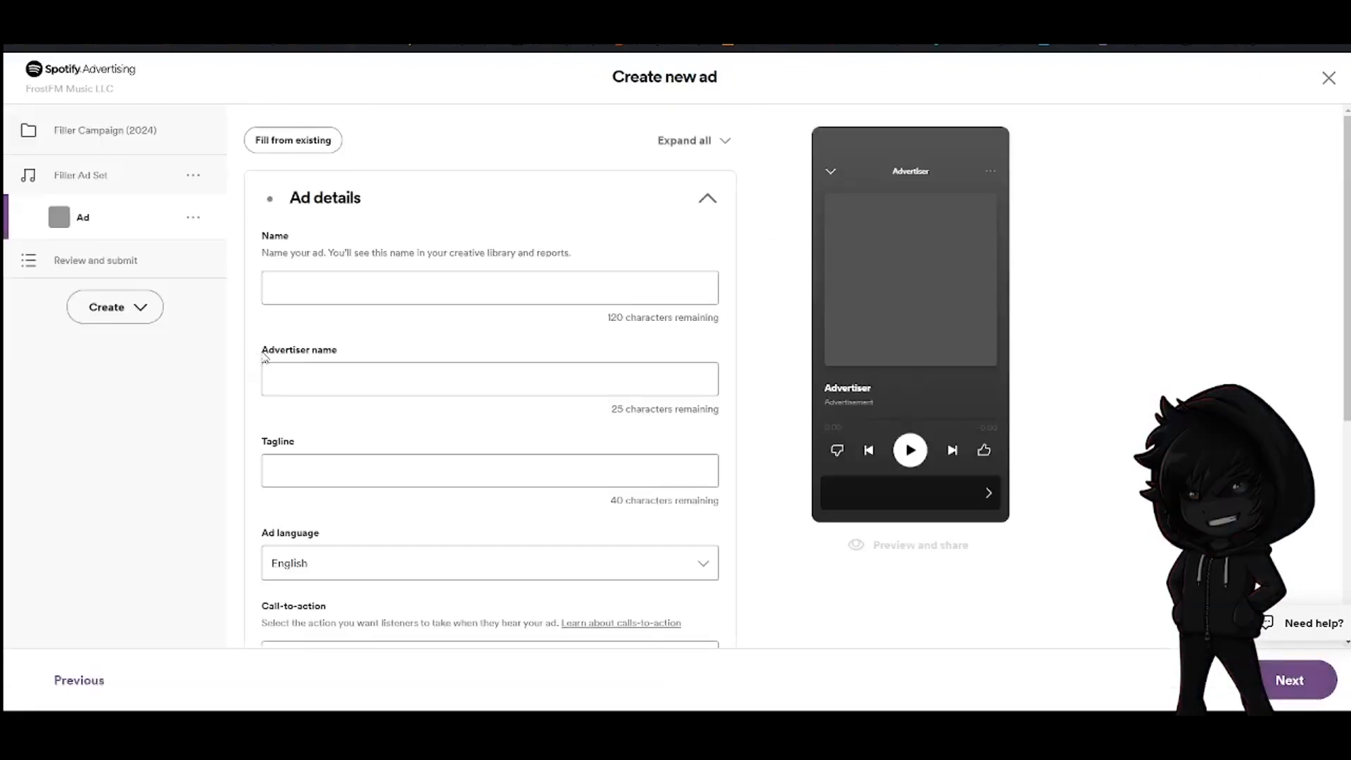
# Name the ad Filler and set the advertiser name to FrostFM
pyautogui.click(374, 288)
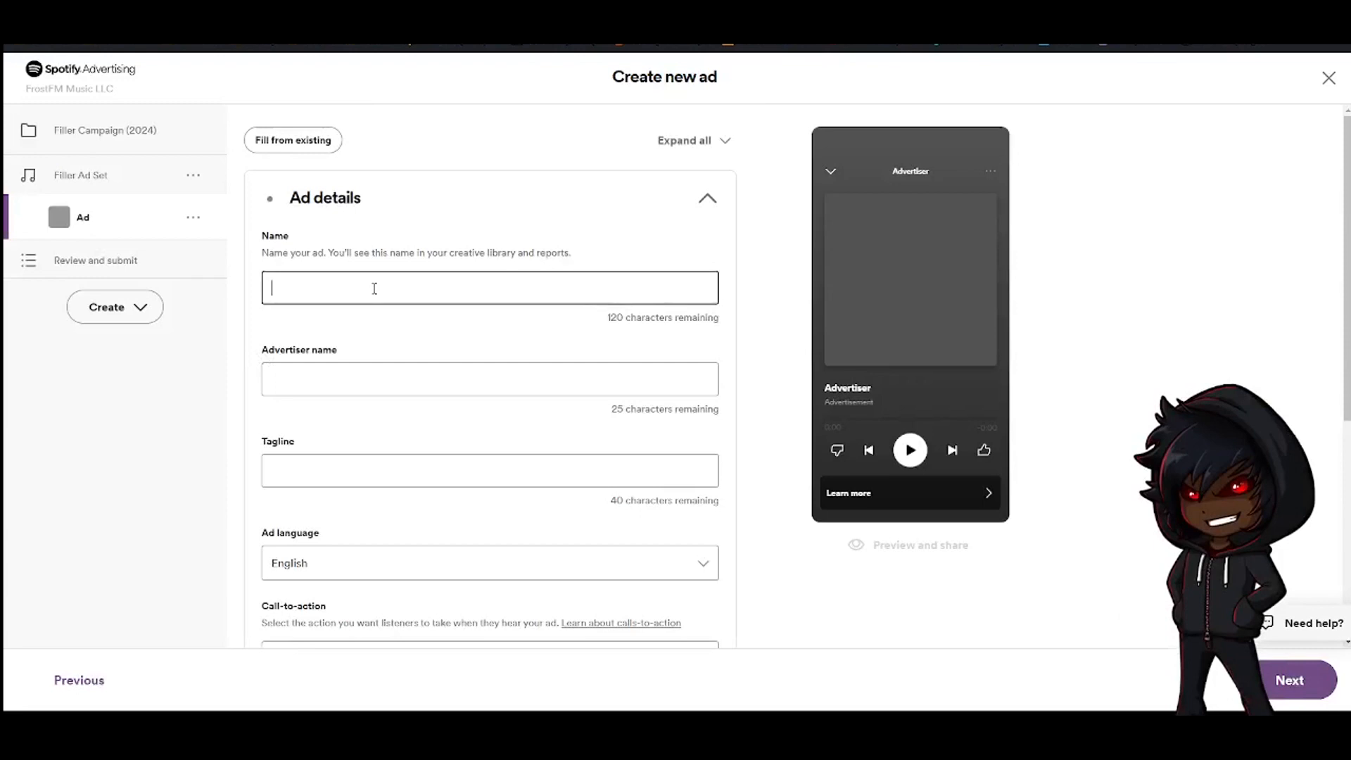
pyautogui.write('Filler D')
pyautogui.click(349, 381)
pyautogui.write('FrostFM')
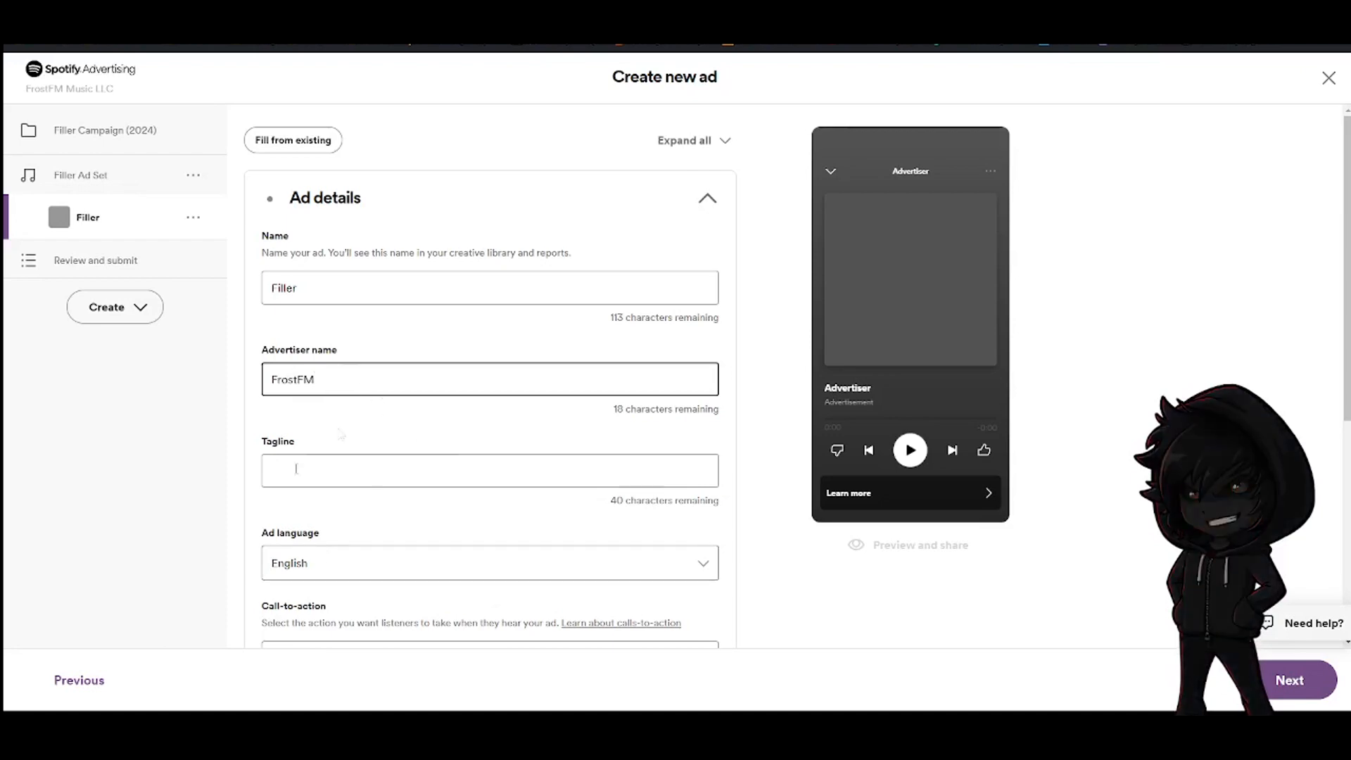
# Enter the tagline Listen to our playlist
pyautogui.click(334, 470)
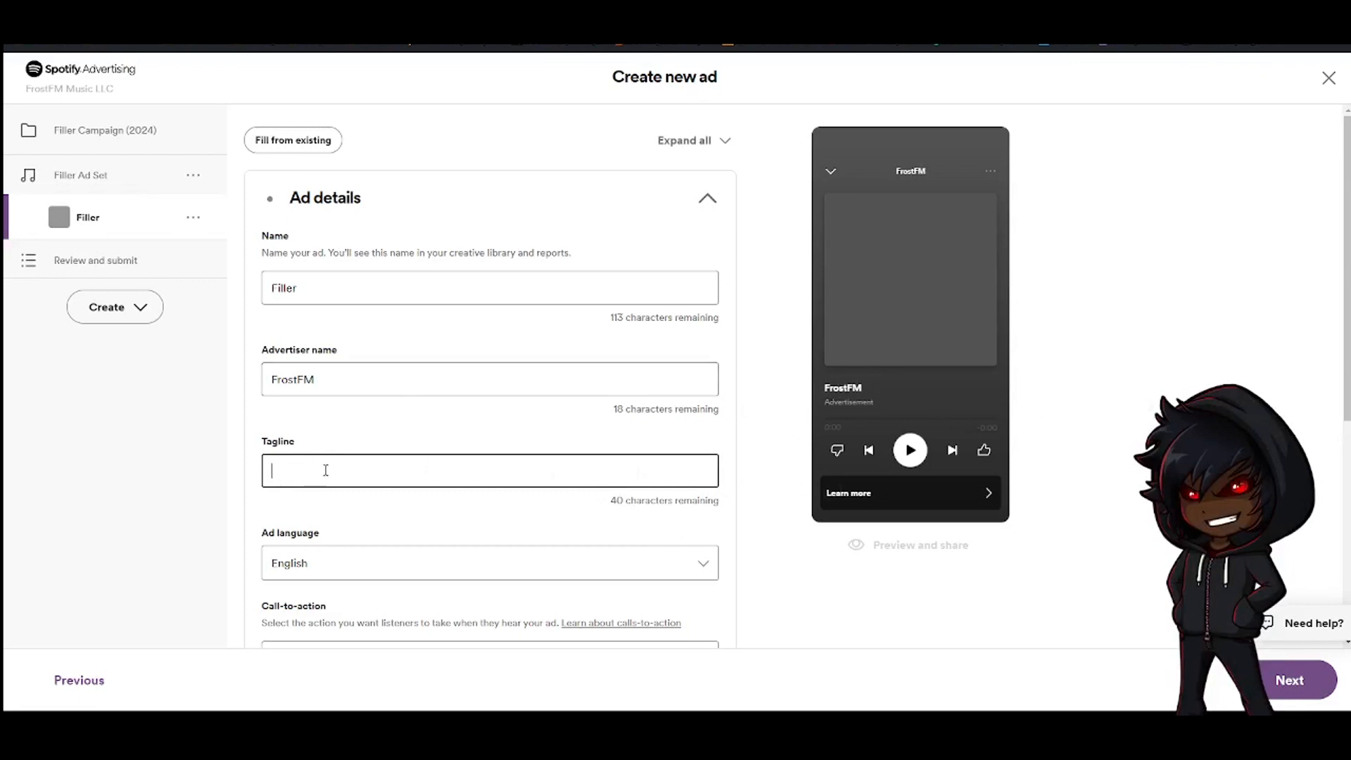
pyautogui.write('Listen to a')
pyautogui.write('ur playlist')
pyautogui.click(535, 527)
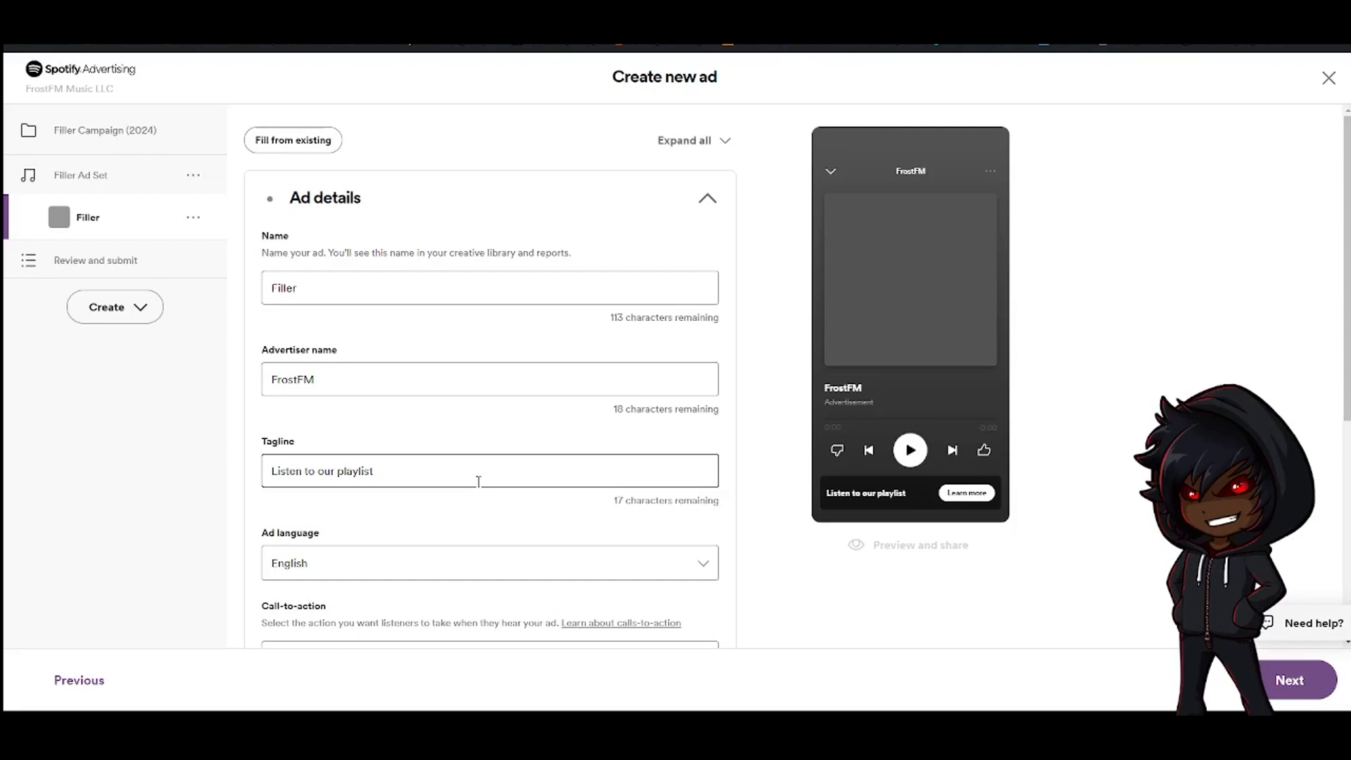
# Keep English as the ad language and set the call-to-action to Listen now
pyautogui.scroll(-3, 478, 482)
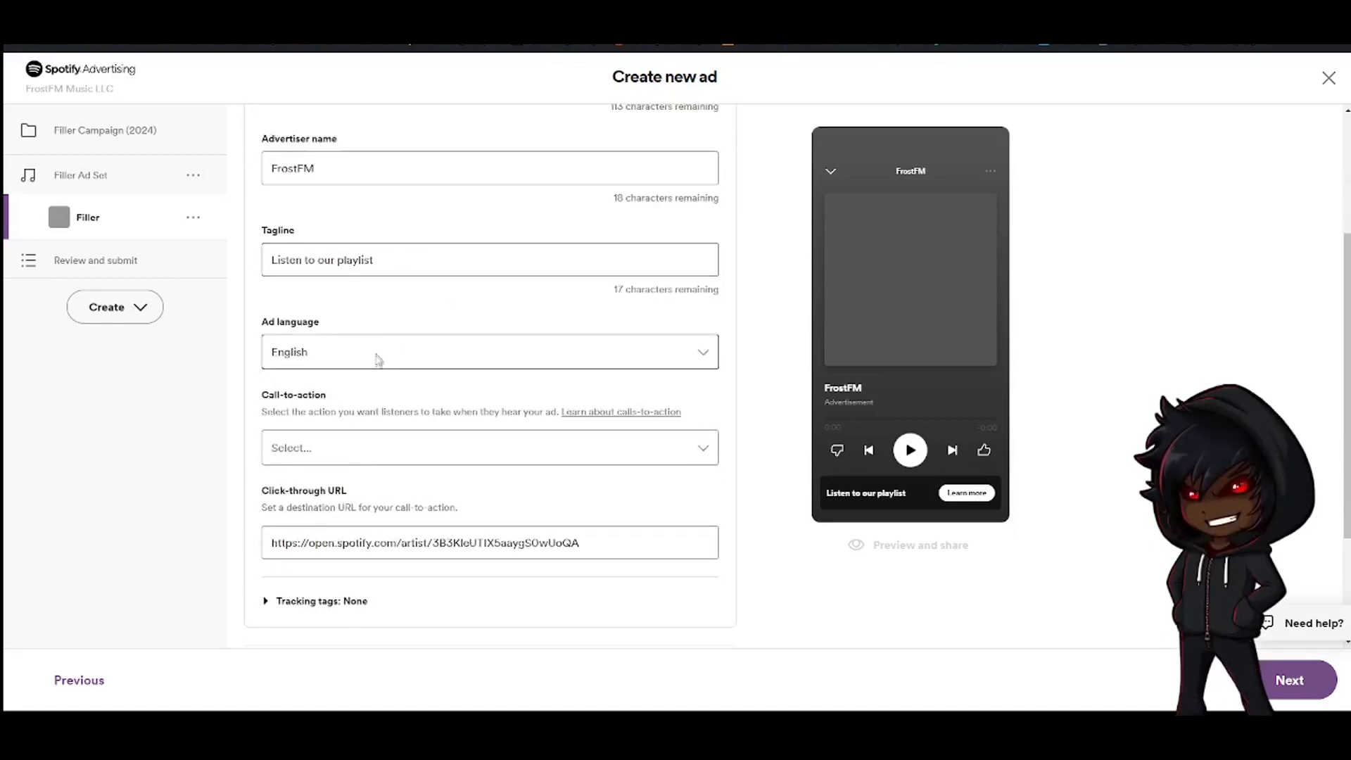
pyautogui.click(304, 354)
pyautogui.click(304, 354)
pyautogui.click(304, 354)
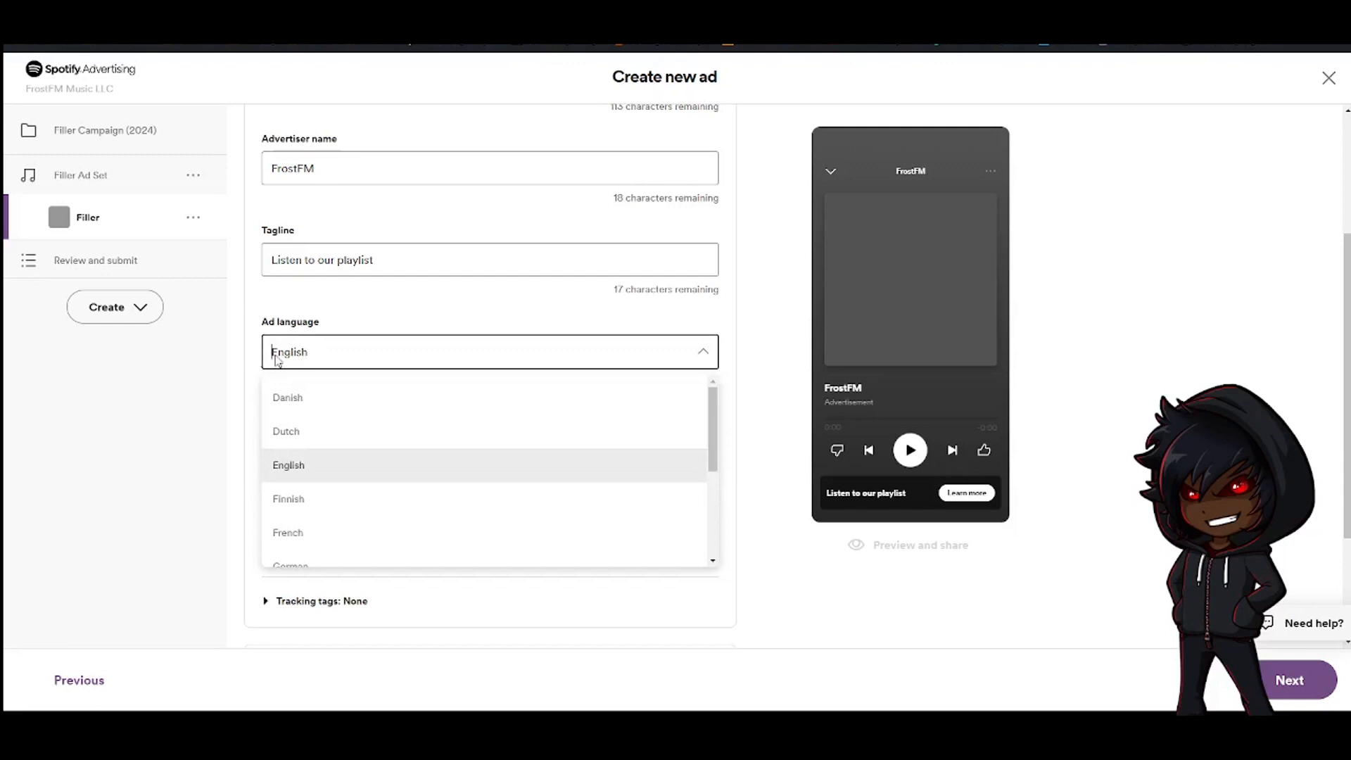
pyautogui.click(185, 396)
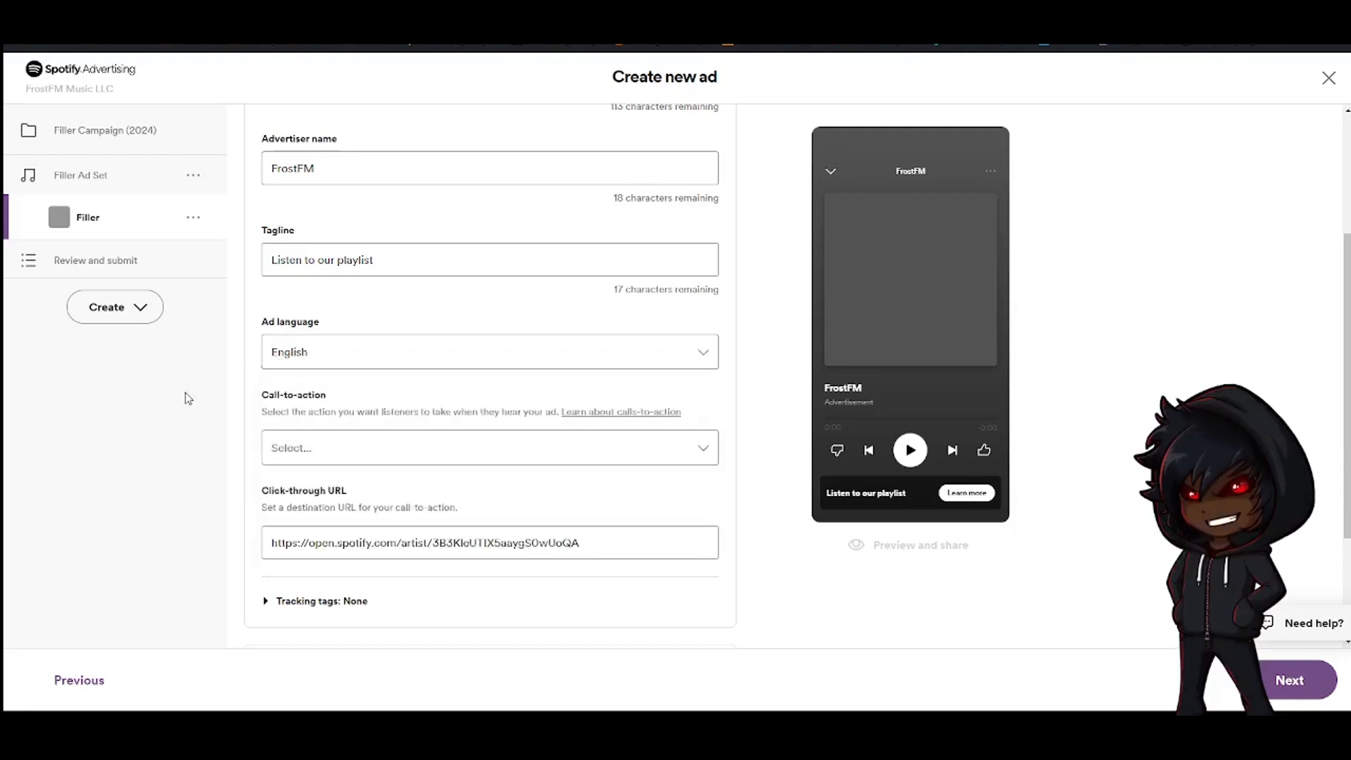
pyautogui.scroll(-1, 377, 371)
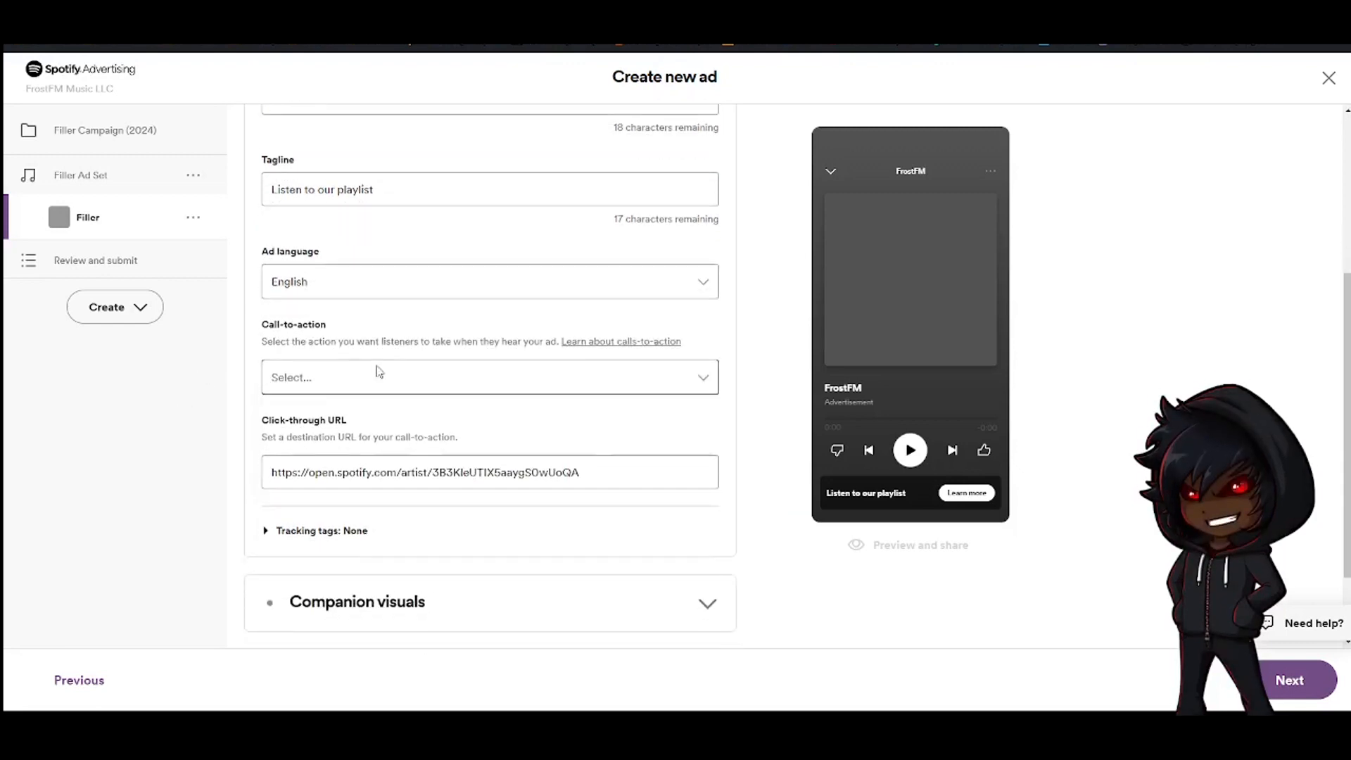
pyautogui.click(380, 376)
pyautogui.scroll(-3, 398, 476)
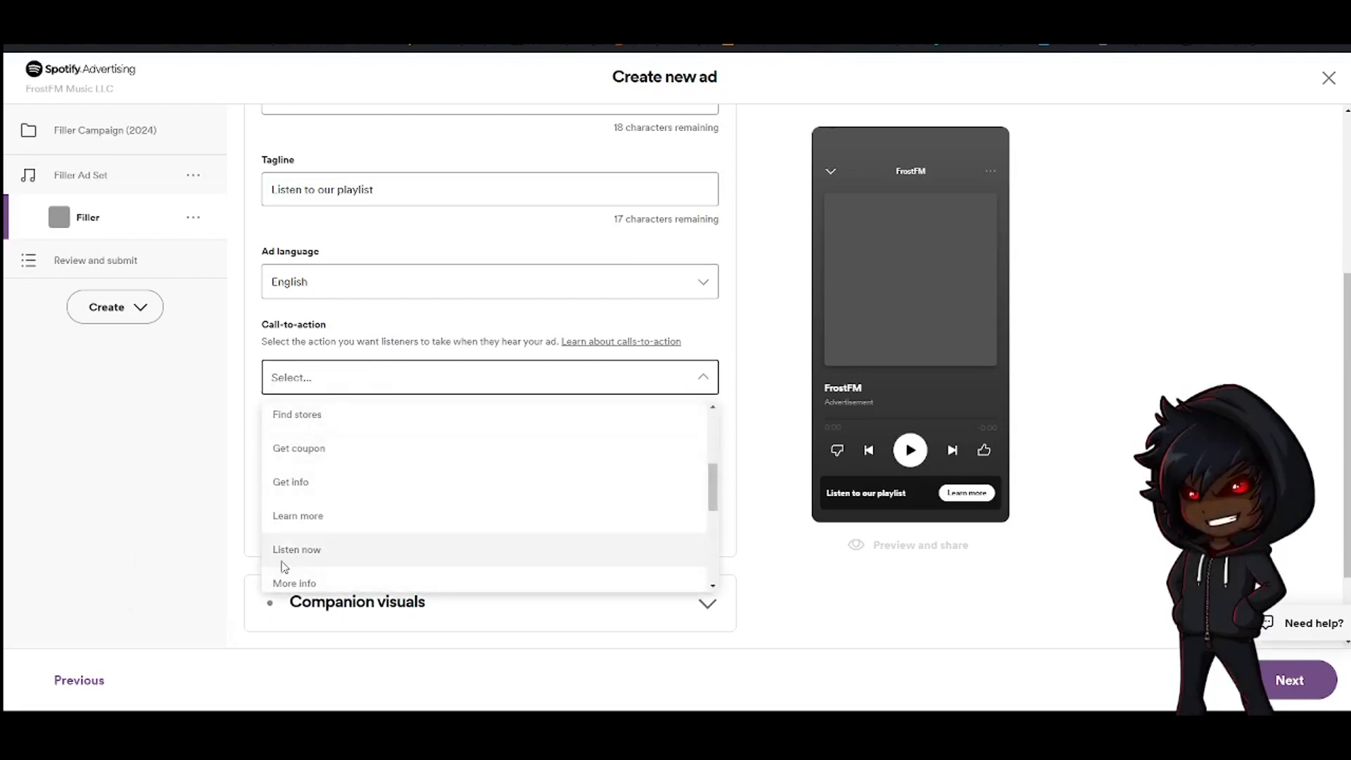
pyautogui.press('Return')
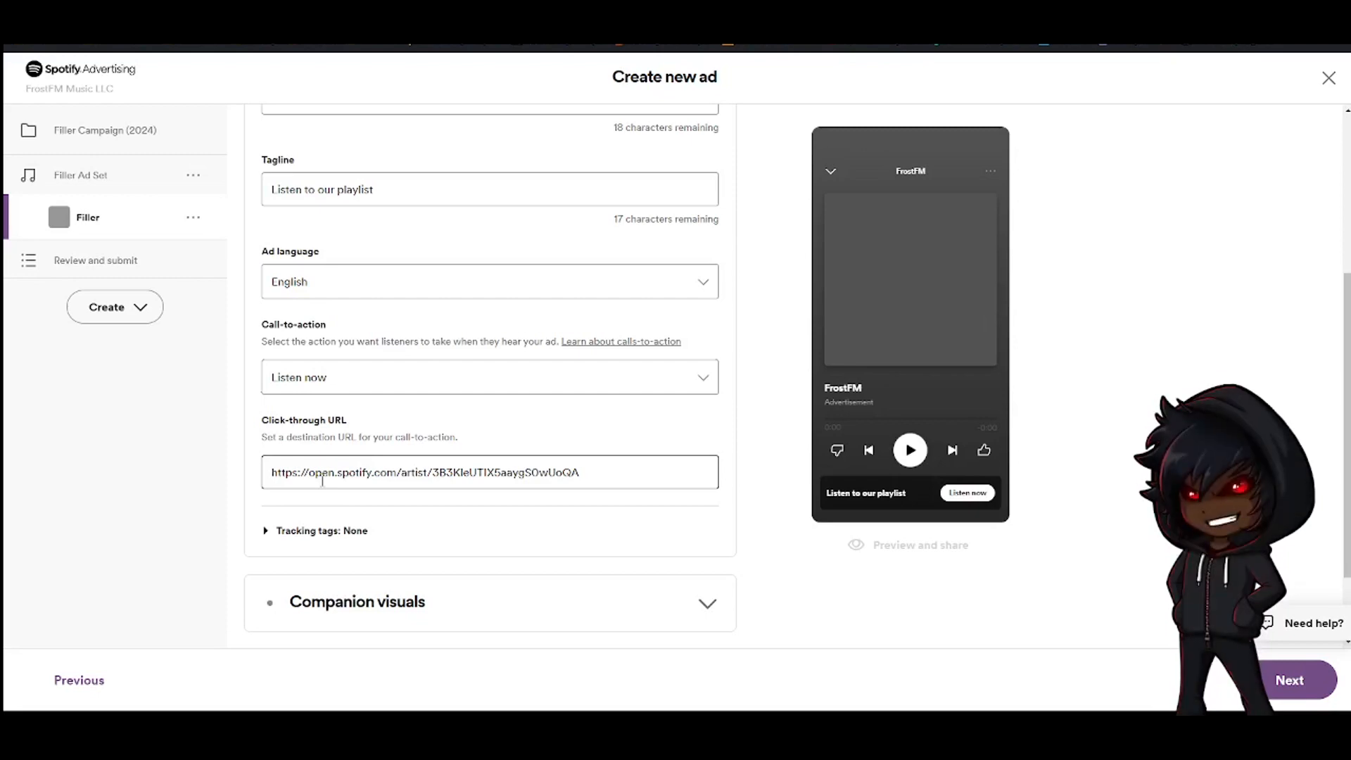
# Expand and review the tracking tag options, leaving tracking at None
pyautogui.click(323, 532)
pyautogui.scroll(-2, 235, 474)
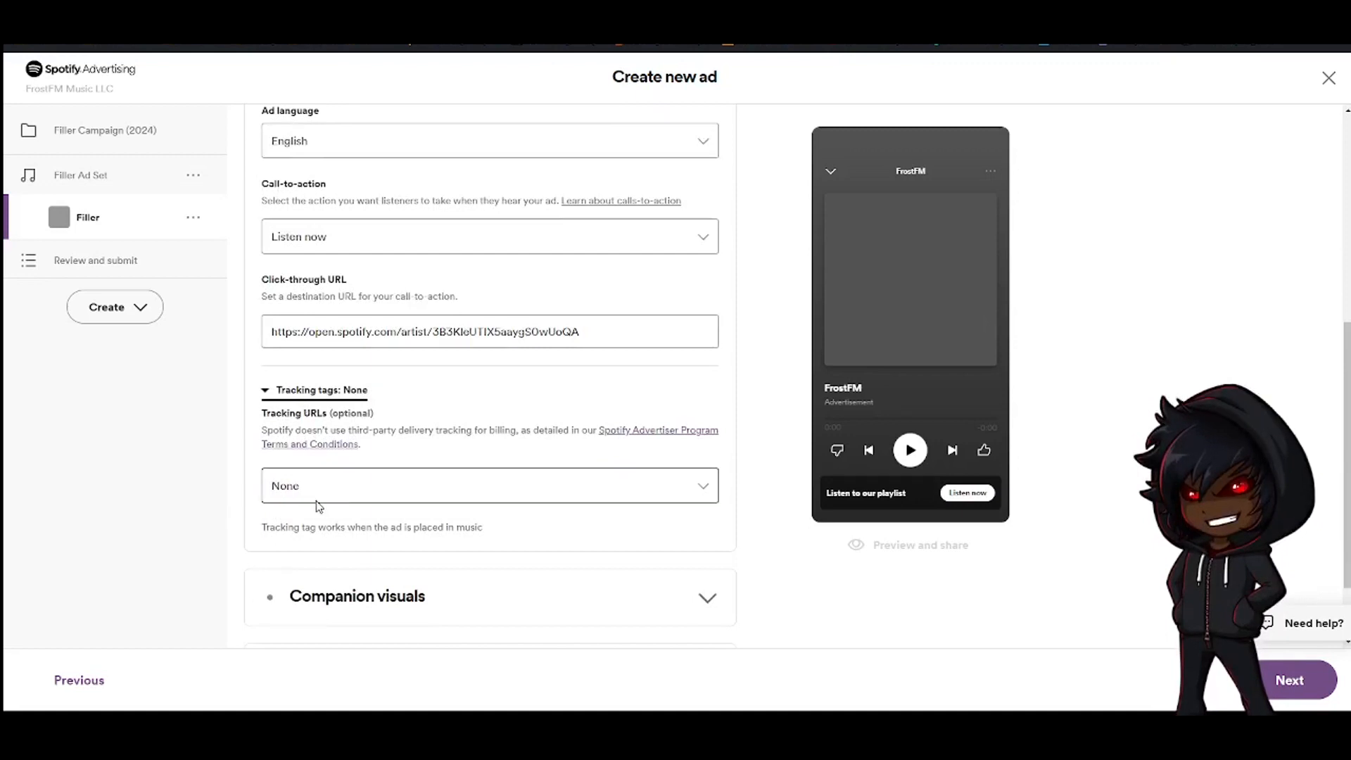
pyautogui.click(296, 394)
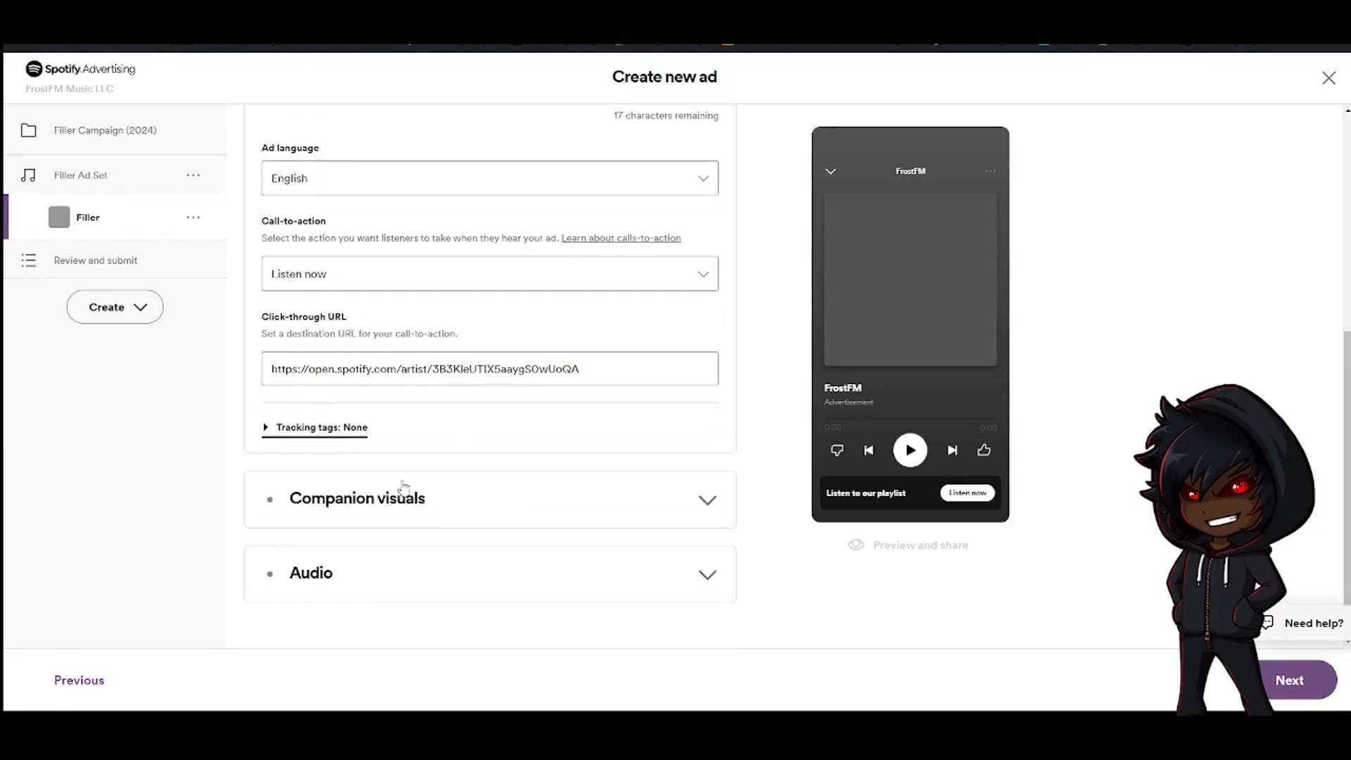
# Expand Companion visuals and choose the most recent Image13757.png from the library as the logo
pyautogui.click(414, 491)
pyautogui.scroll(5, 437, 395)
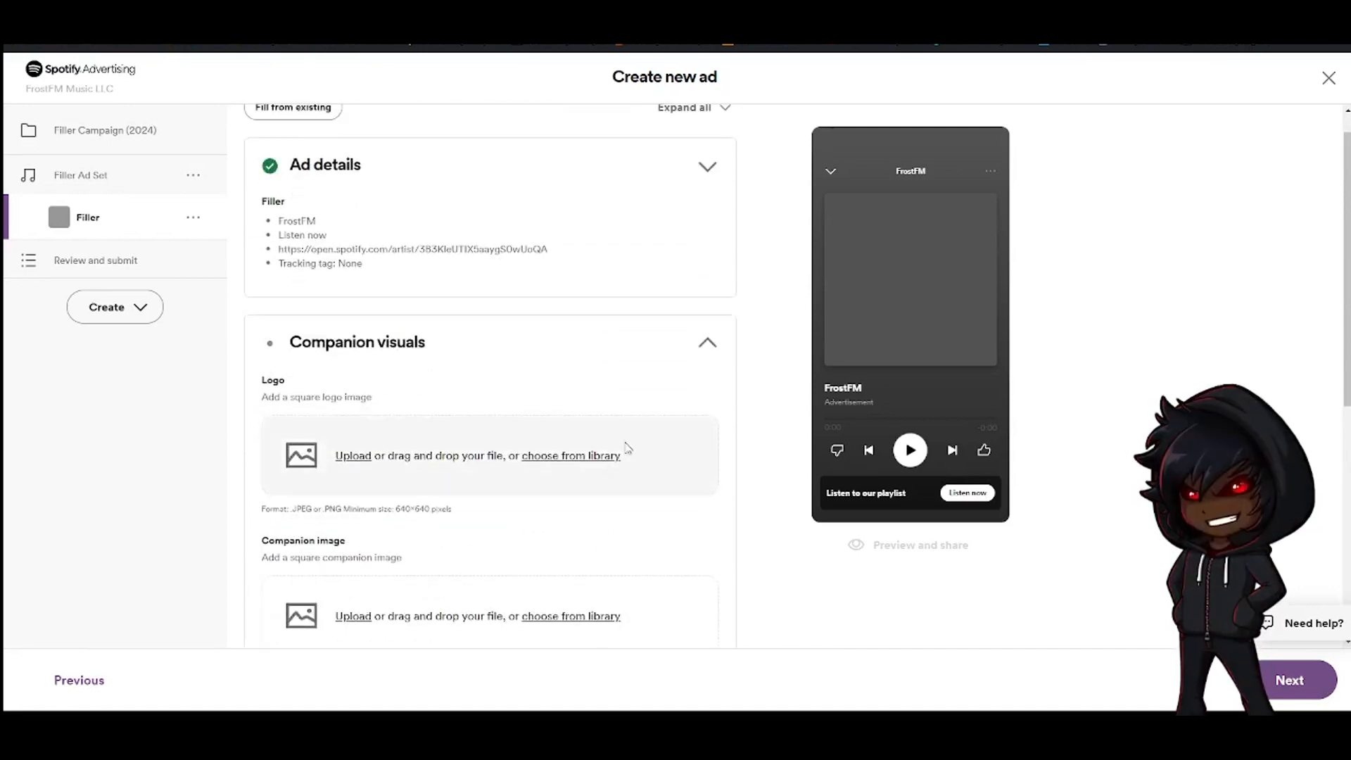
pyautogui.scroll(-2, 563, 451)
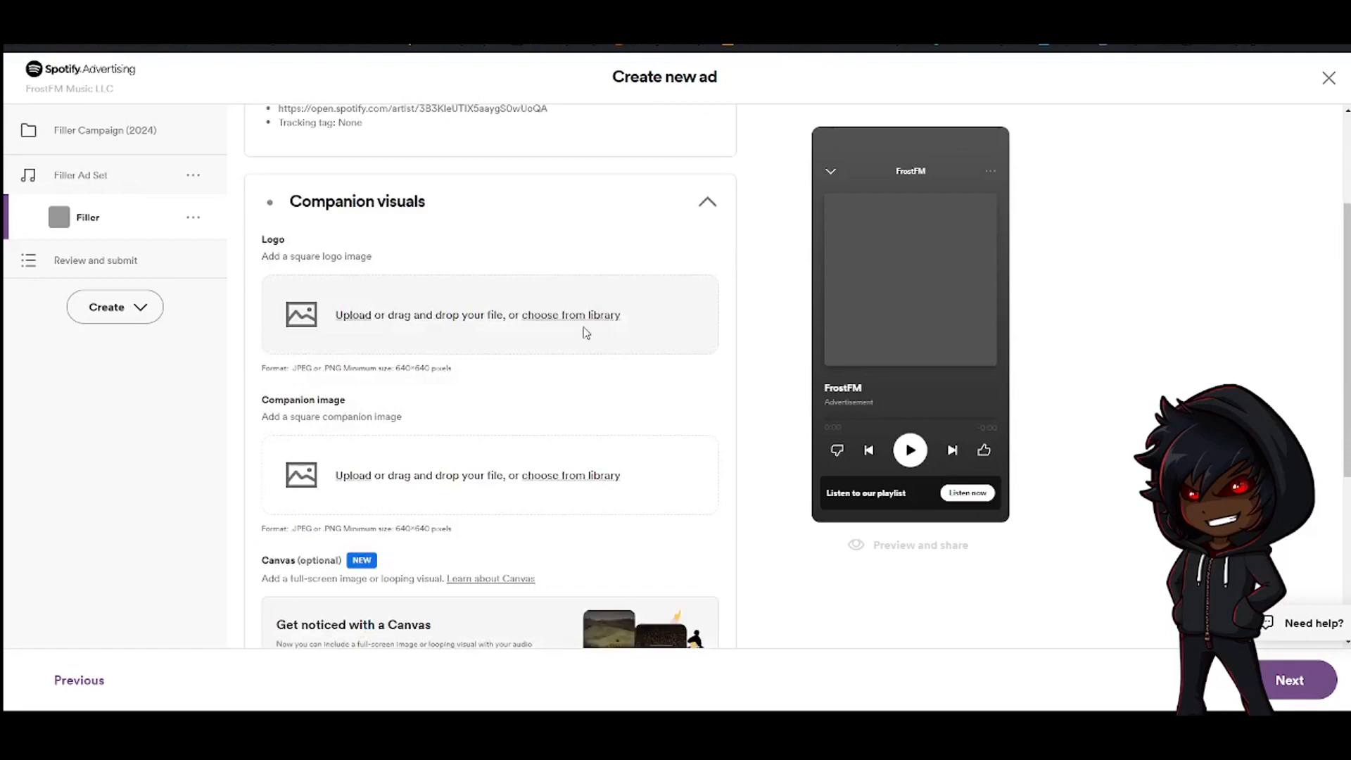
pyautogui.click(595, 315)
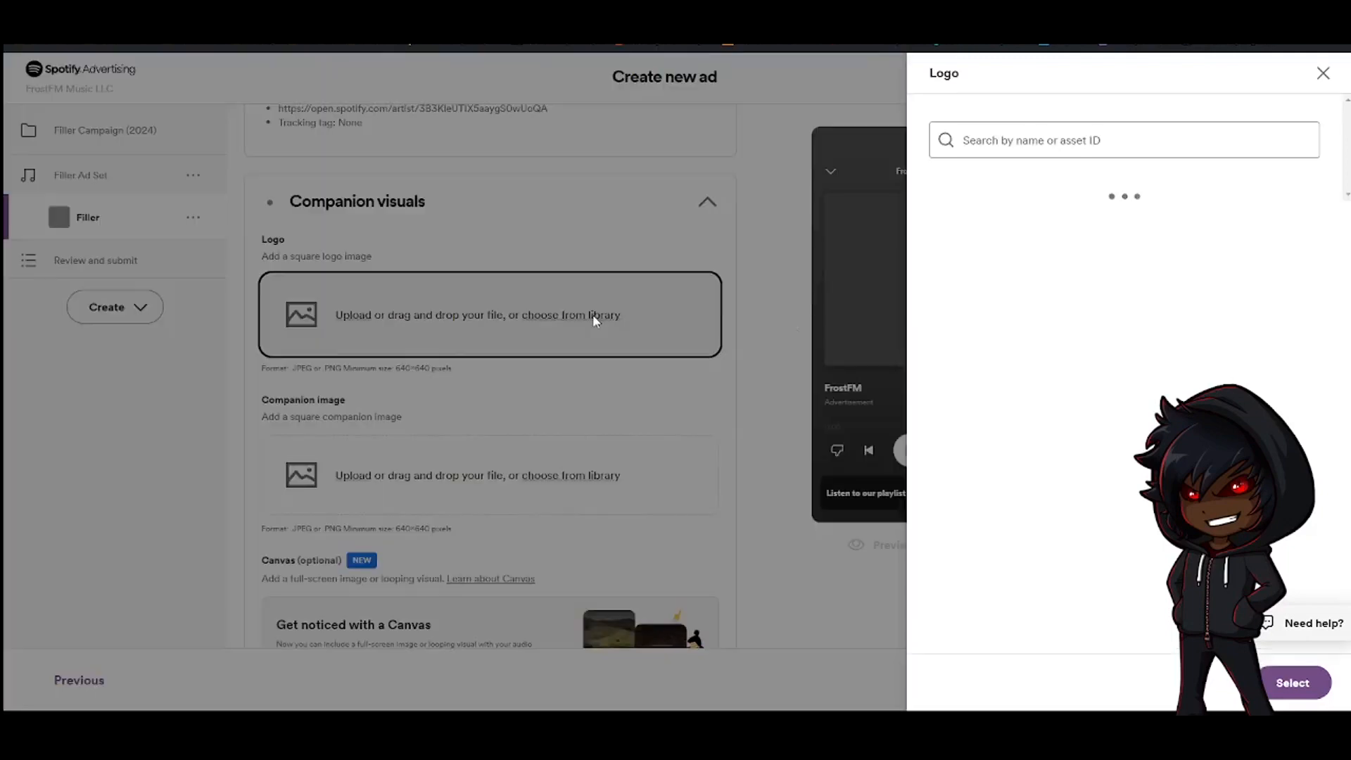
pyautogui.click(987, 242)
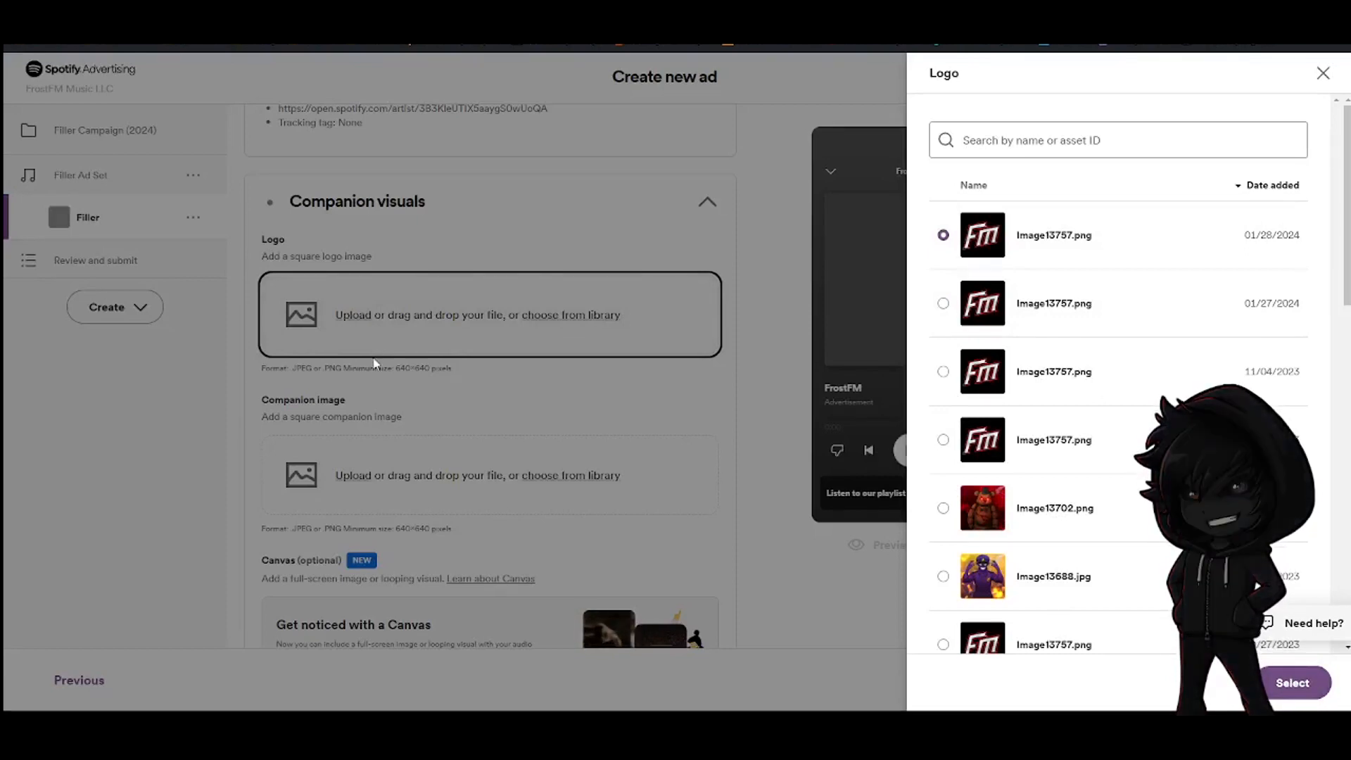
pyautogui.click(1292, 682)
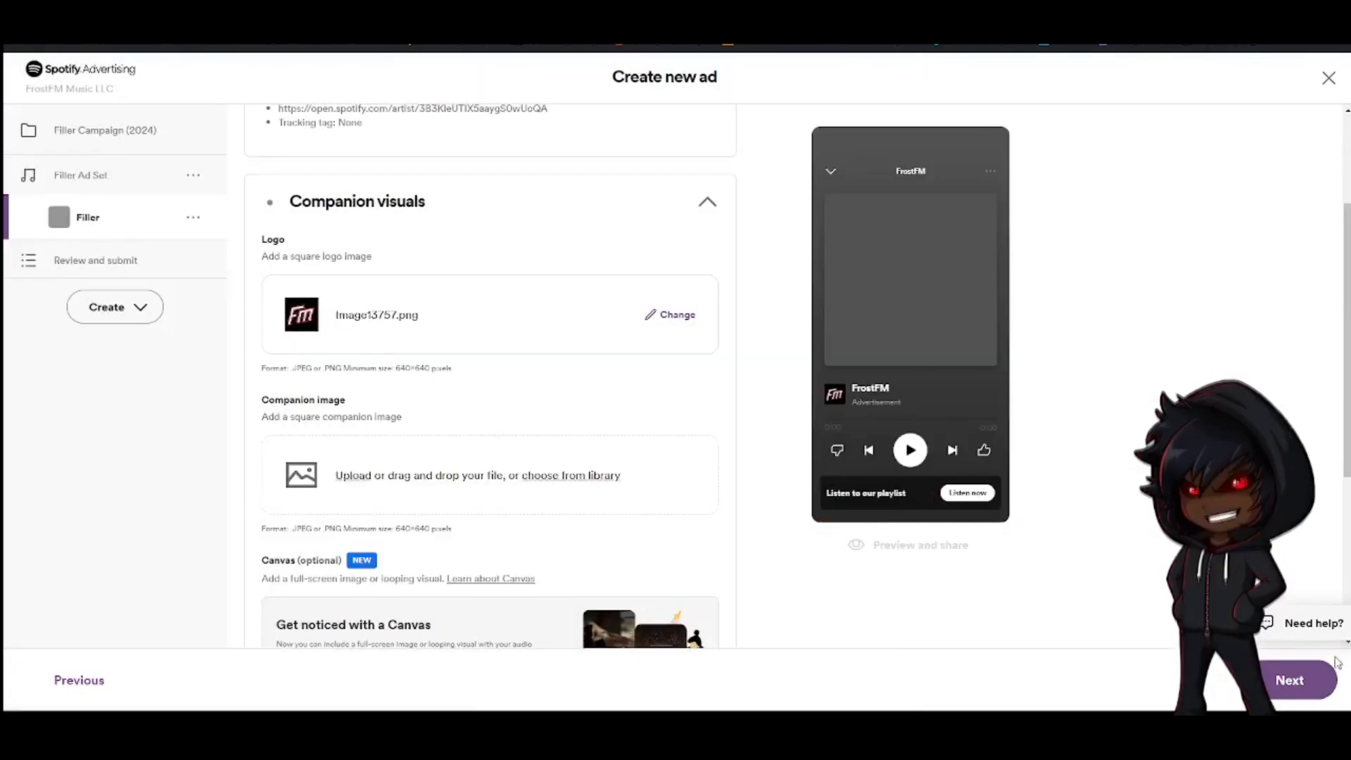
# Choose Image13688.jpg from the library as the companion image
pyautogui.click(556, 484)
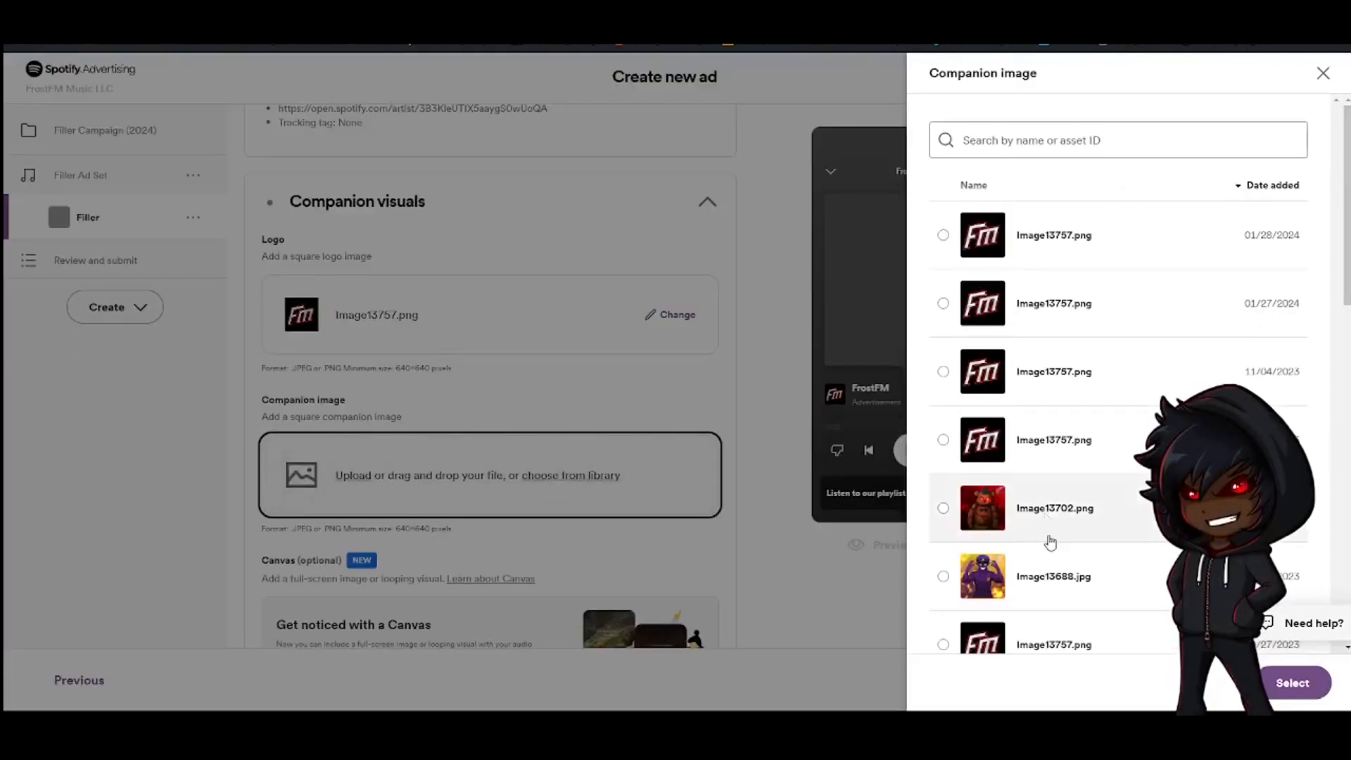
pyautogui.scroll(-6, 985, 531)
pyautogui.scroll(6, 1021, 422)
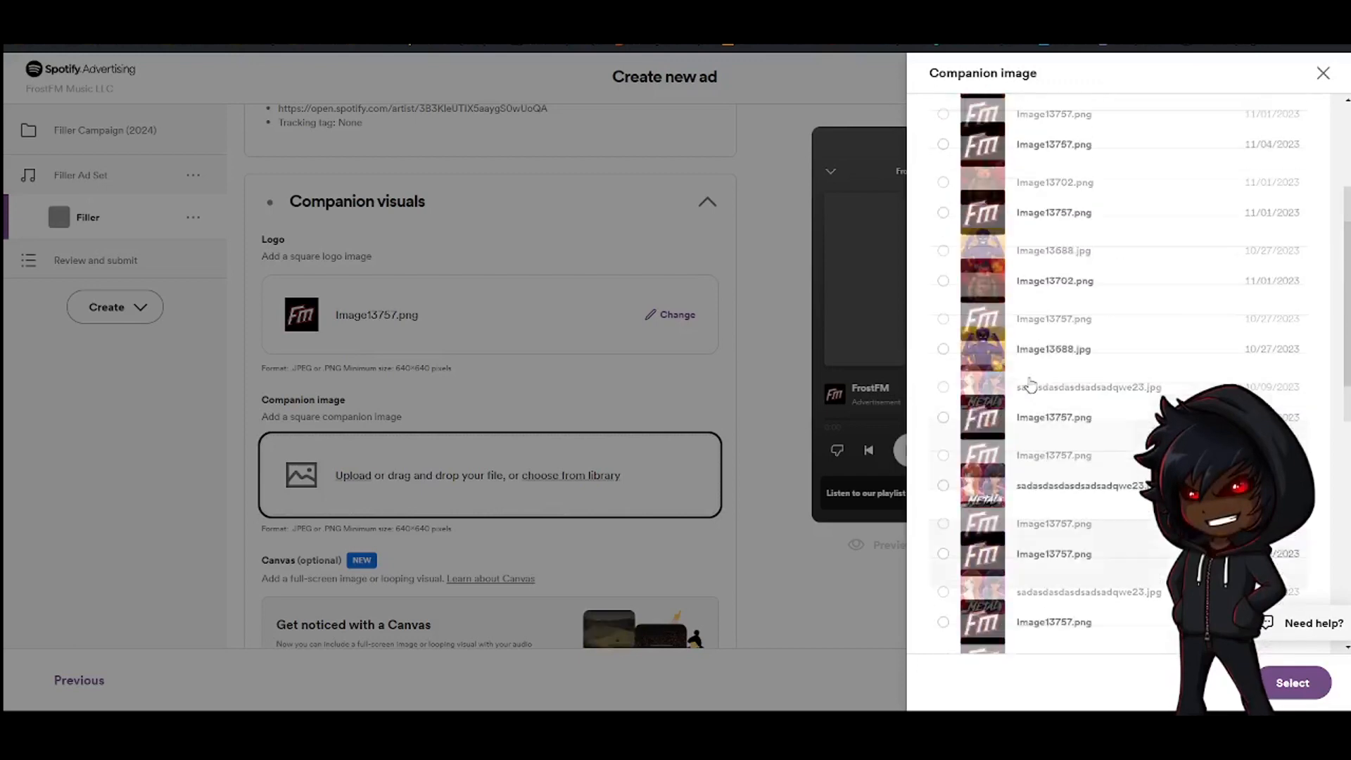
pyautogui.click(944, 577)
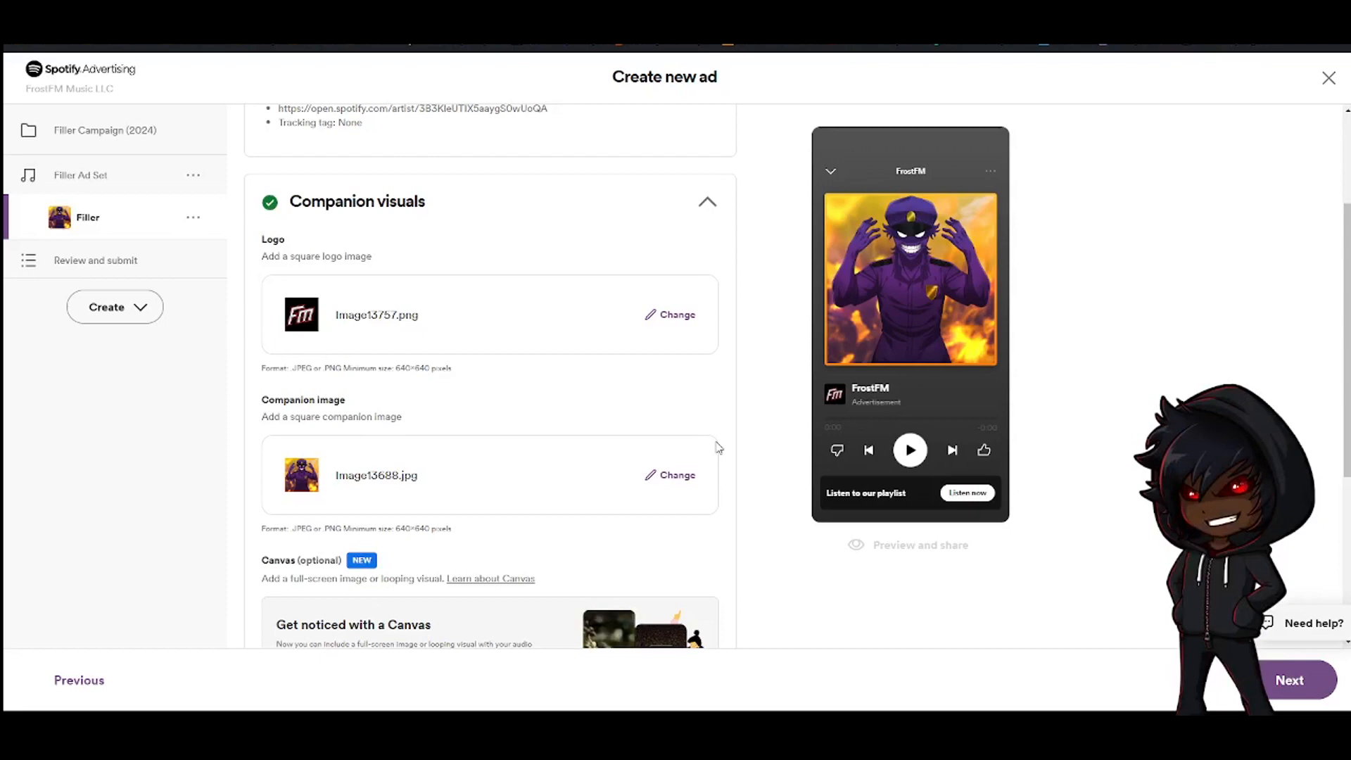
# Expand Audio, preview the most recent e8055608….ogg file in the library, and select it as the ad's audio
pyautogui.scroll(-4, 519, 493)
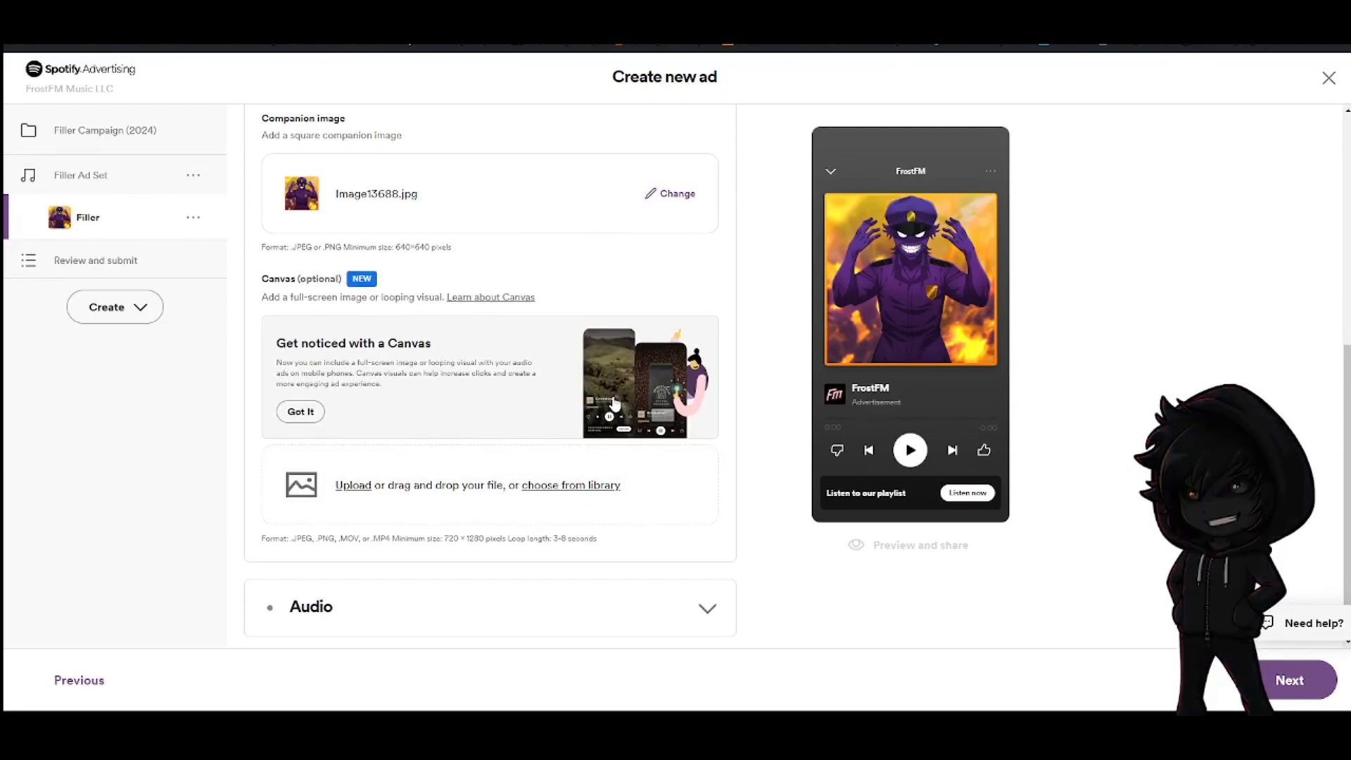
pyautogui.scroll(-1, 746, 552)
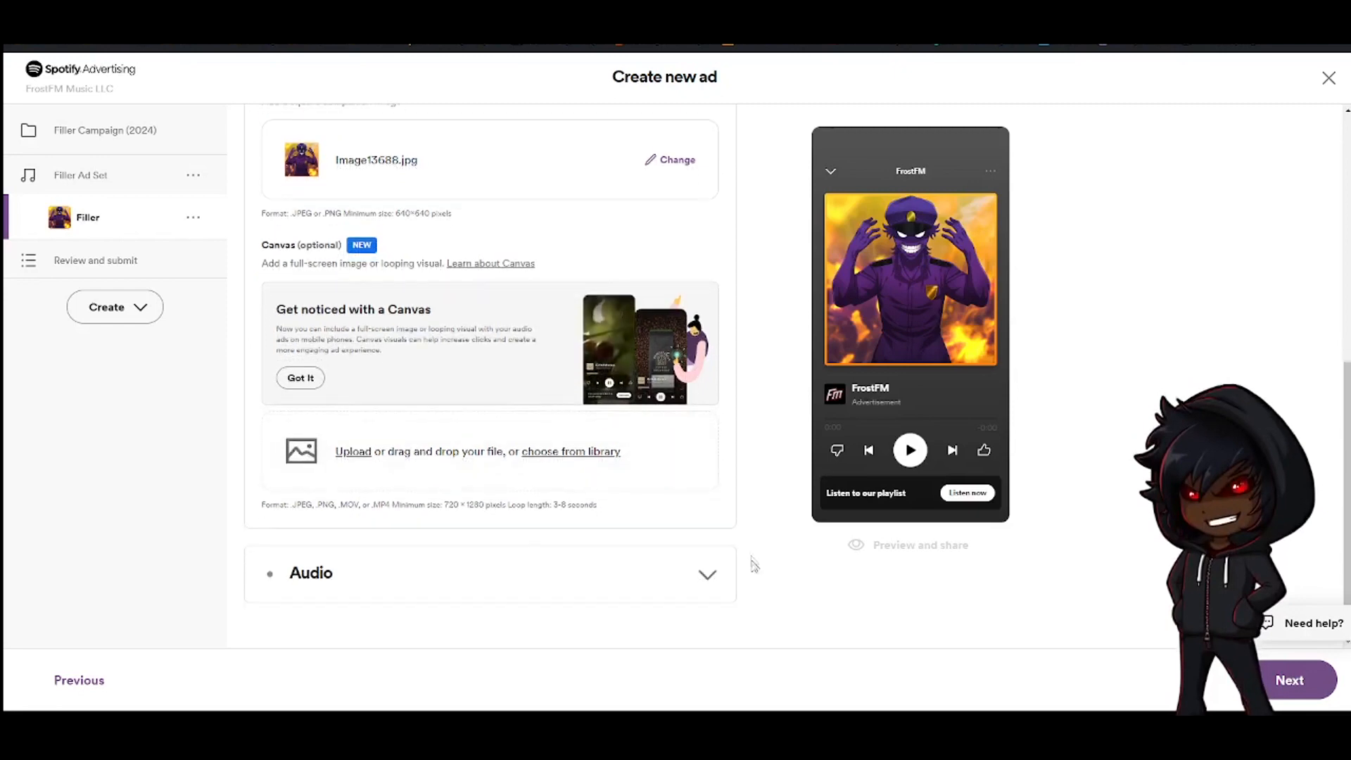
pyautogui.click(670, 579)
pyautogui.scroll(3, 546, 230)
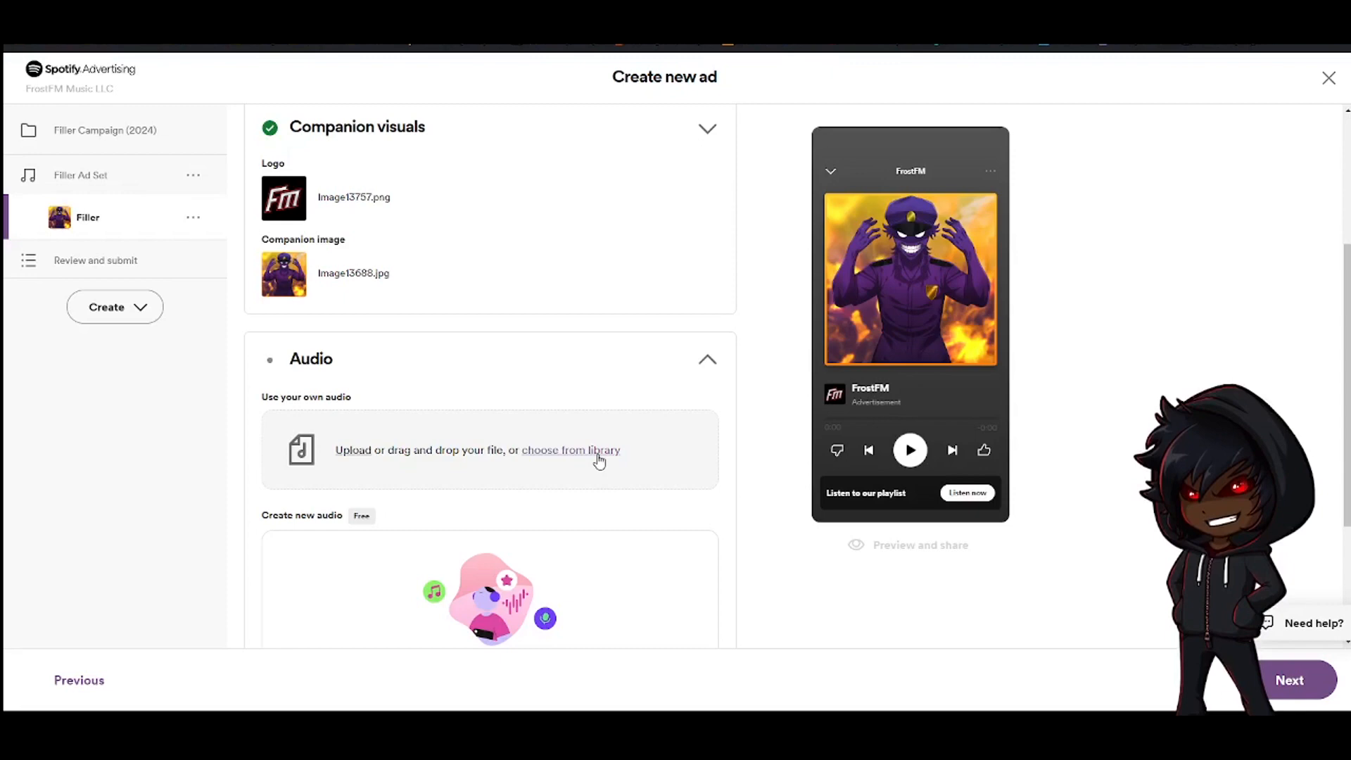
pyautogui.click(597, 454)
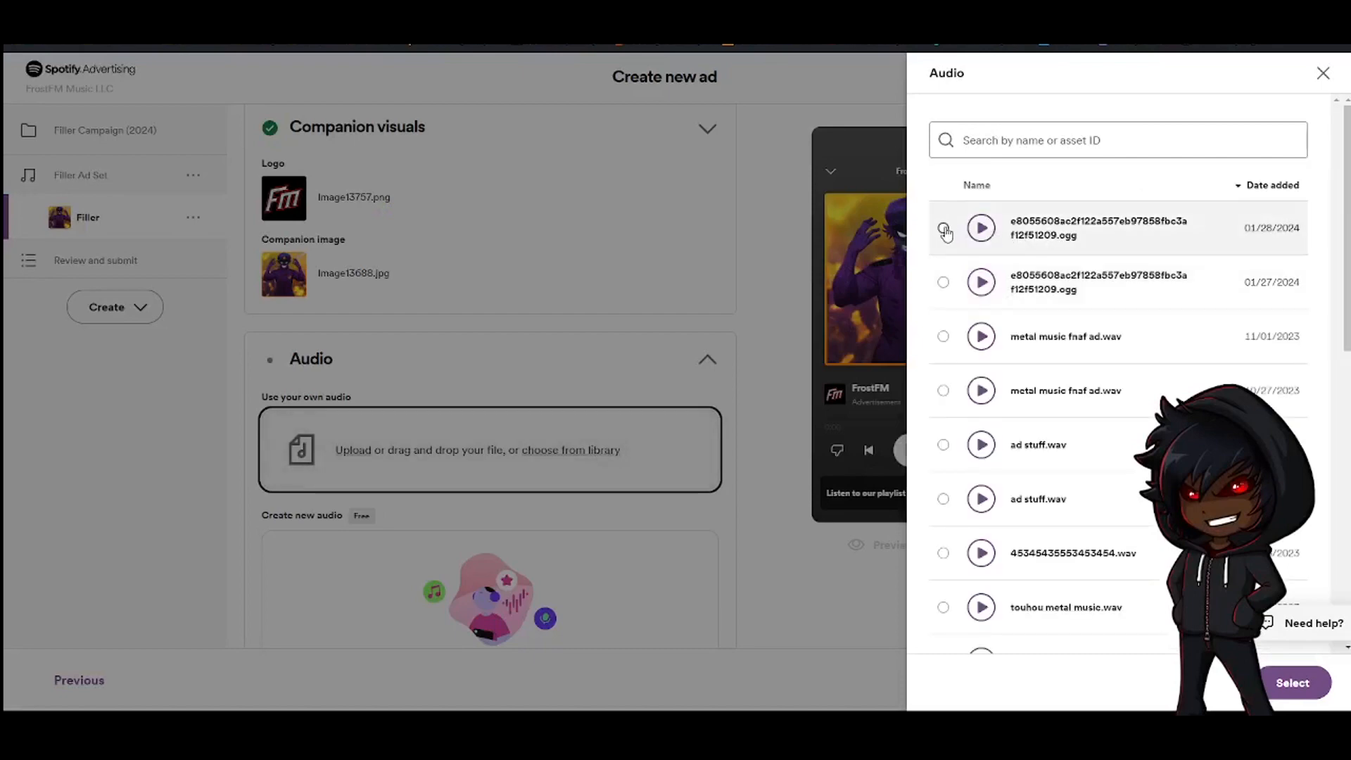
pyautogui.click(944, 229)
pyautogui.click(983, 229)
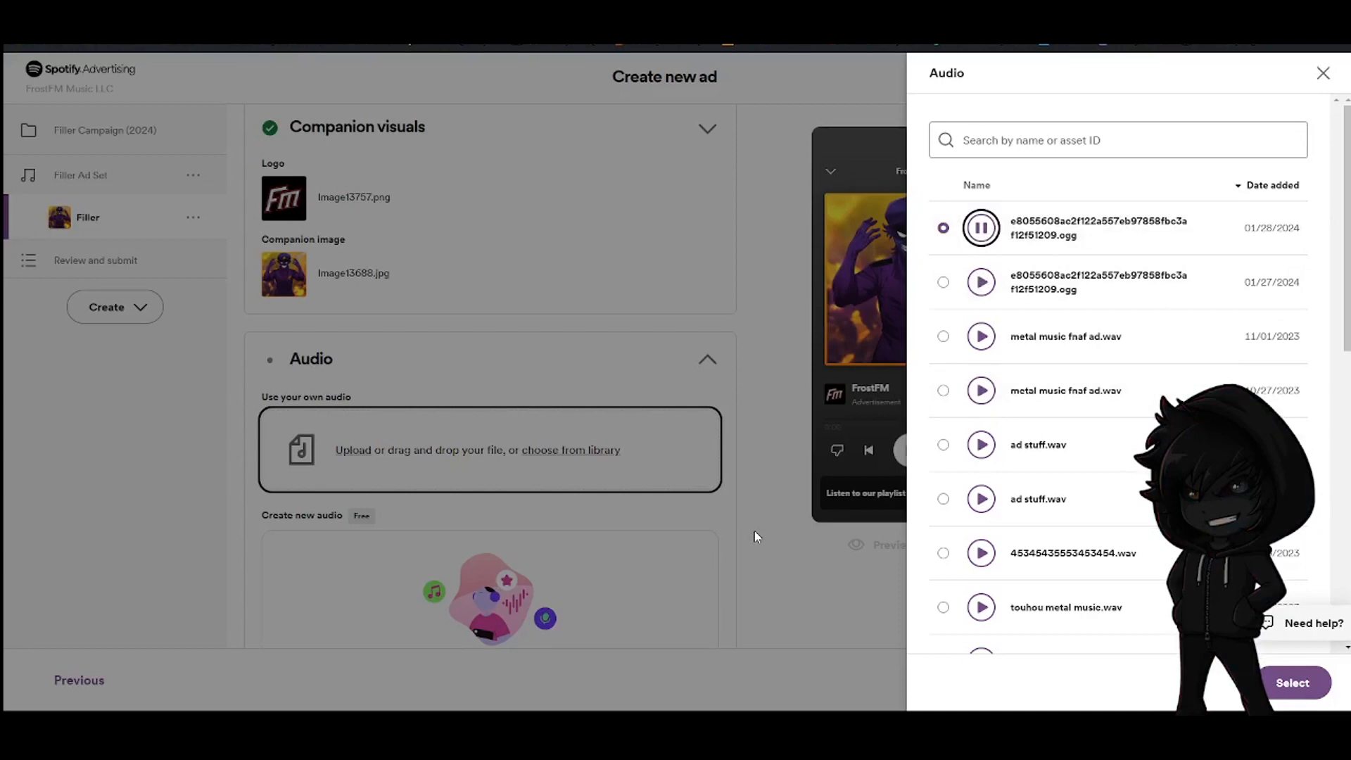
pyautogui.click(1286, 691)
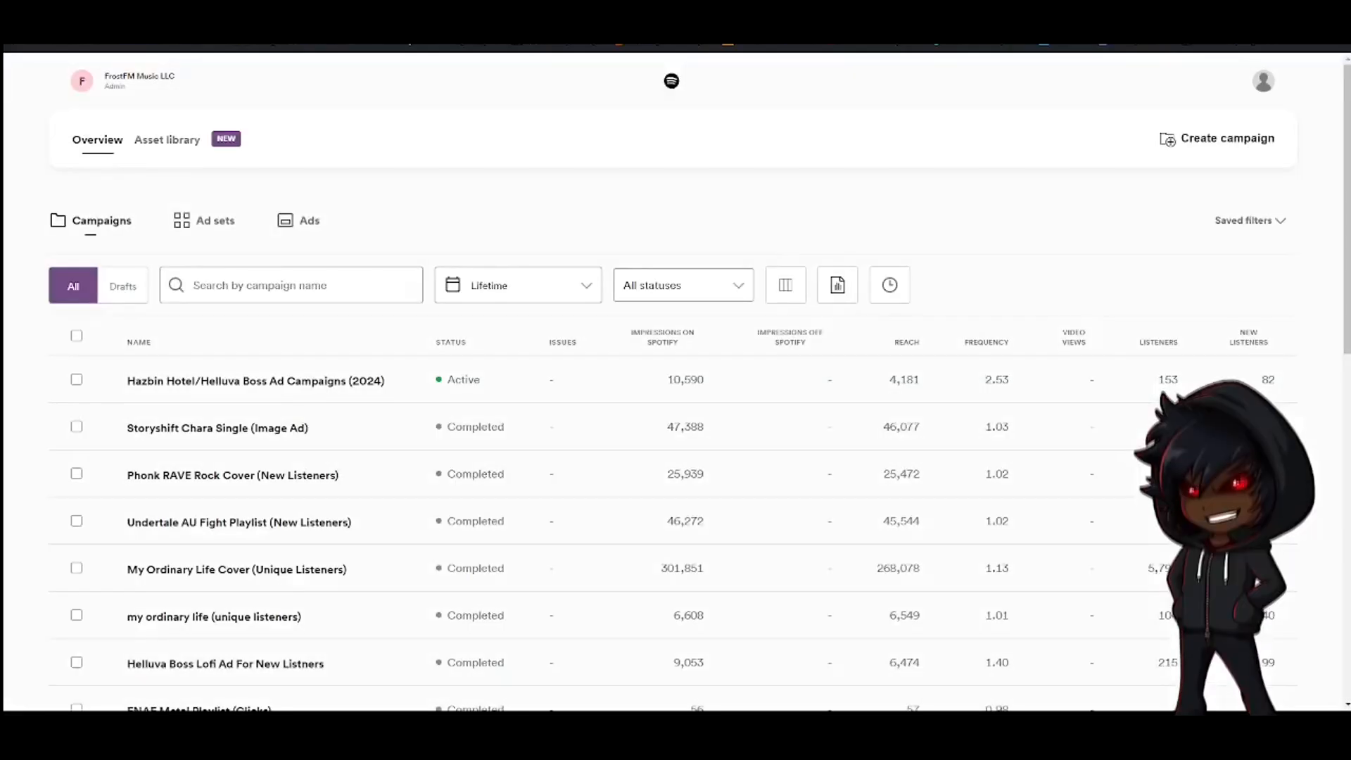
# Browse the list of existing campaigns in the Ad Studio overview
pyautogui.scroll(-15, 302, 477)
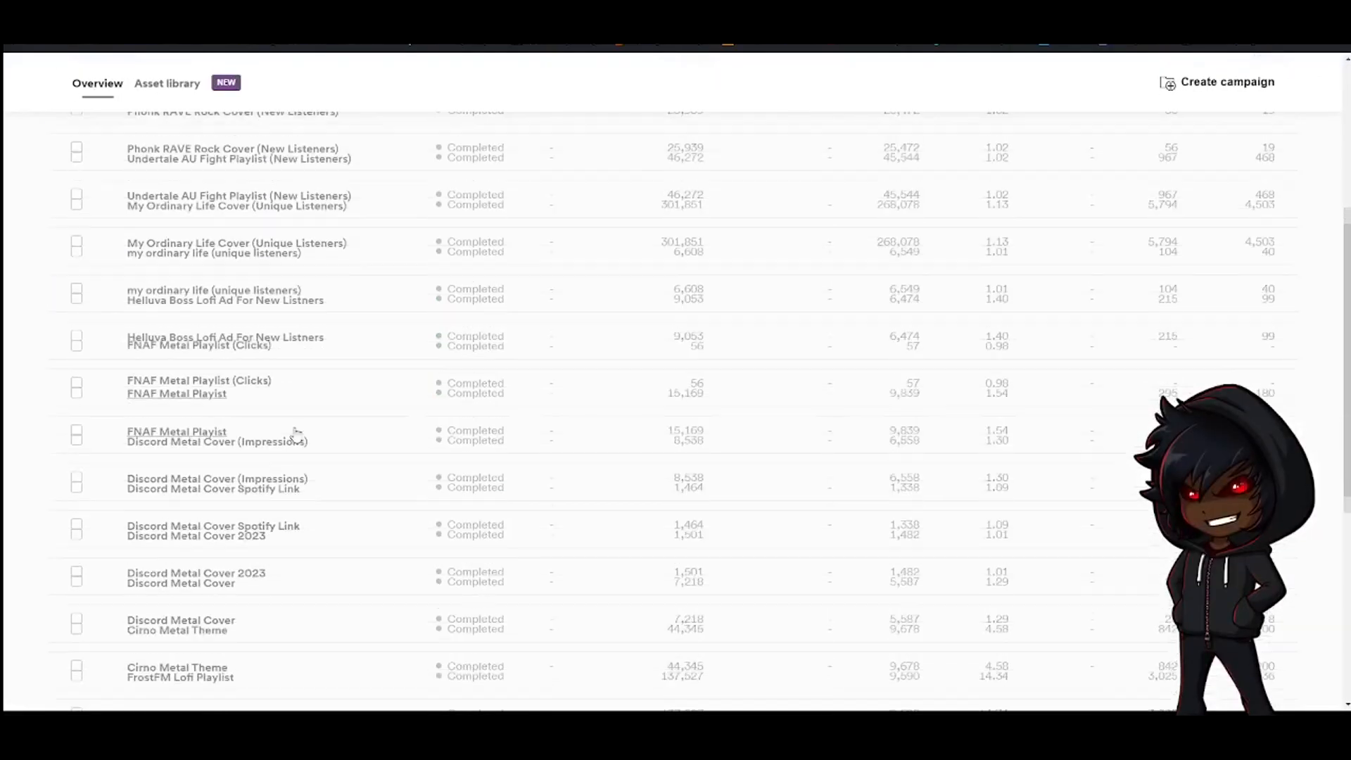
pyautogui.scroll(-2, 205, 445)
pyautogui.click(136, 543)
pyautogui.click(138, 520)
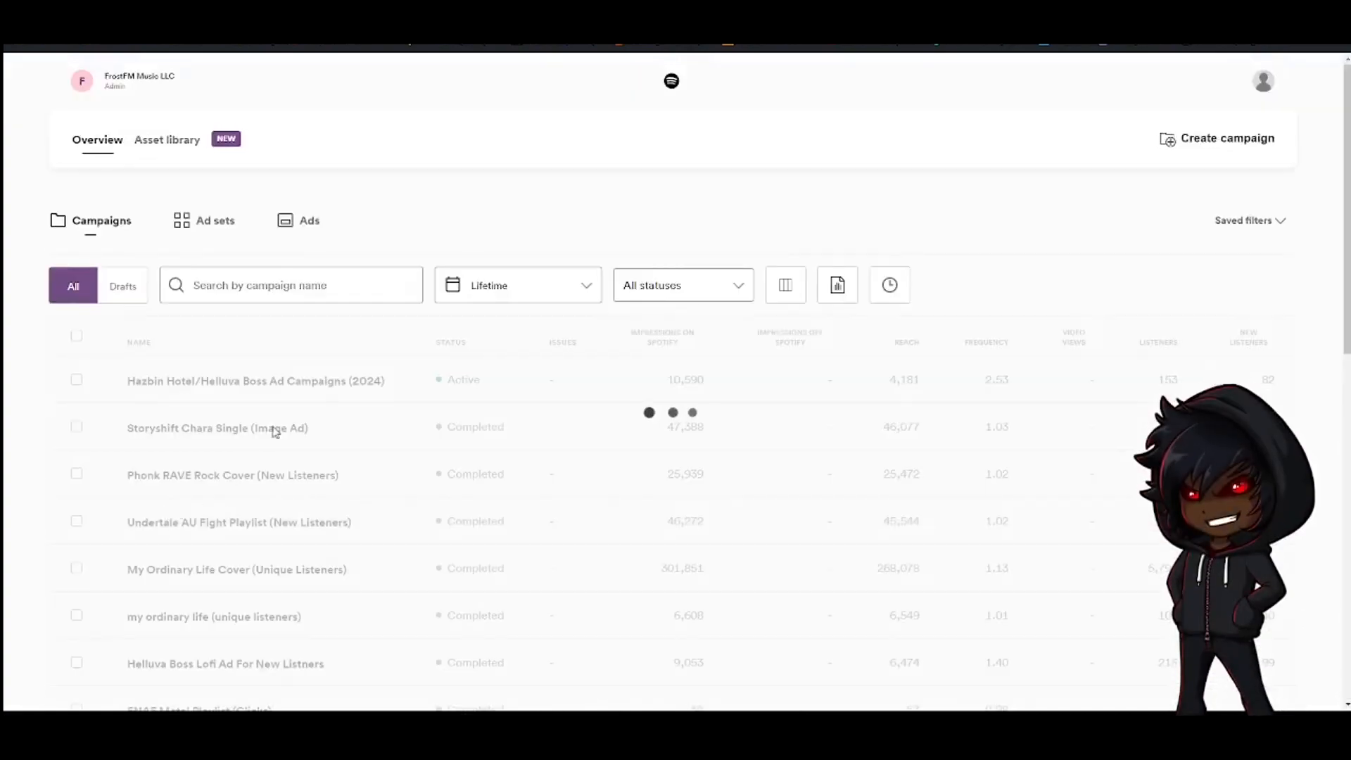
pyautogui.scroll(-18, 259, 371)
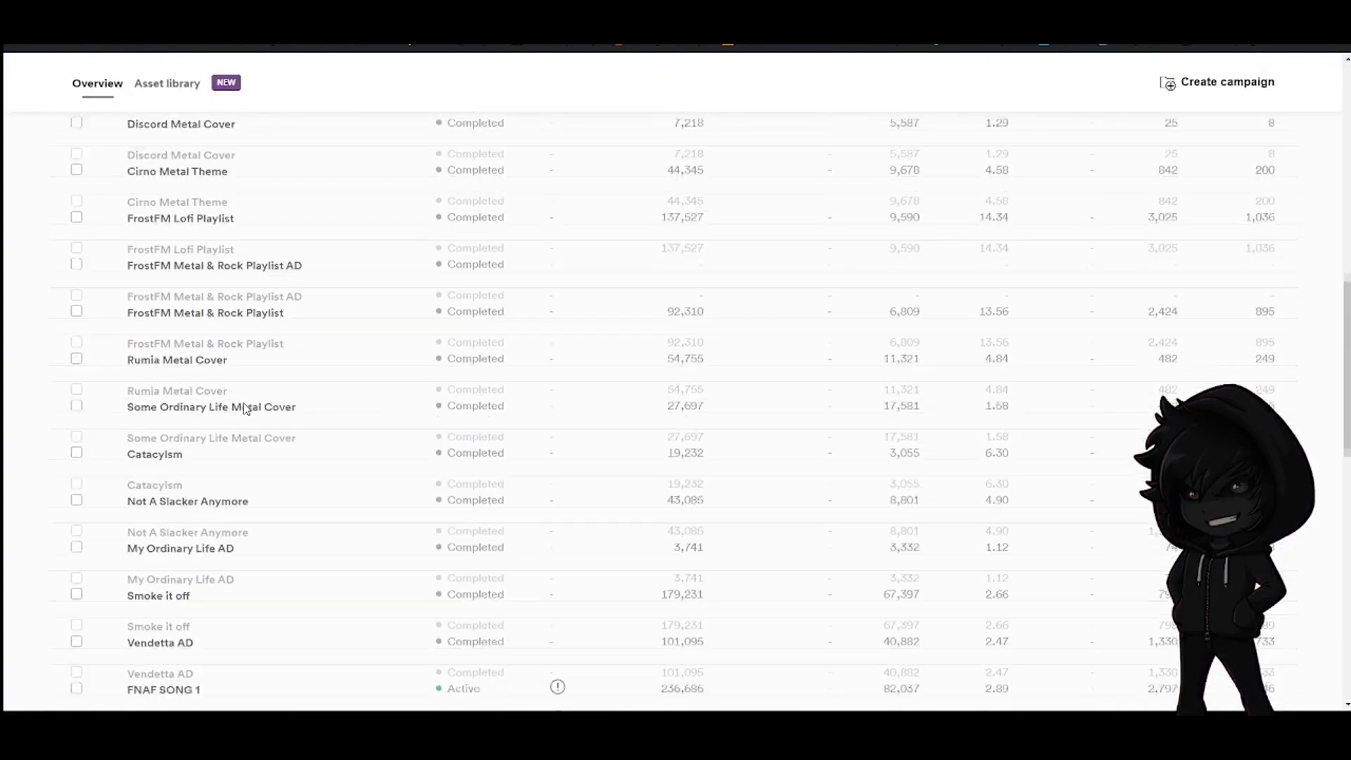
pyautogui.scroll(20, 255, 366)
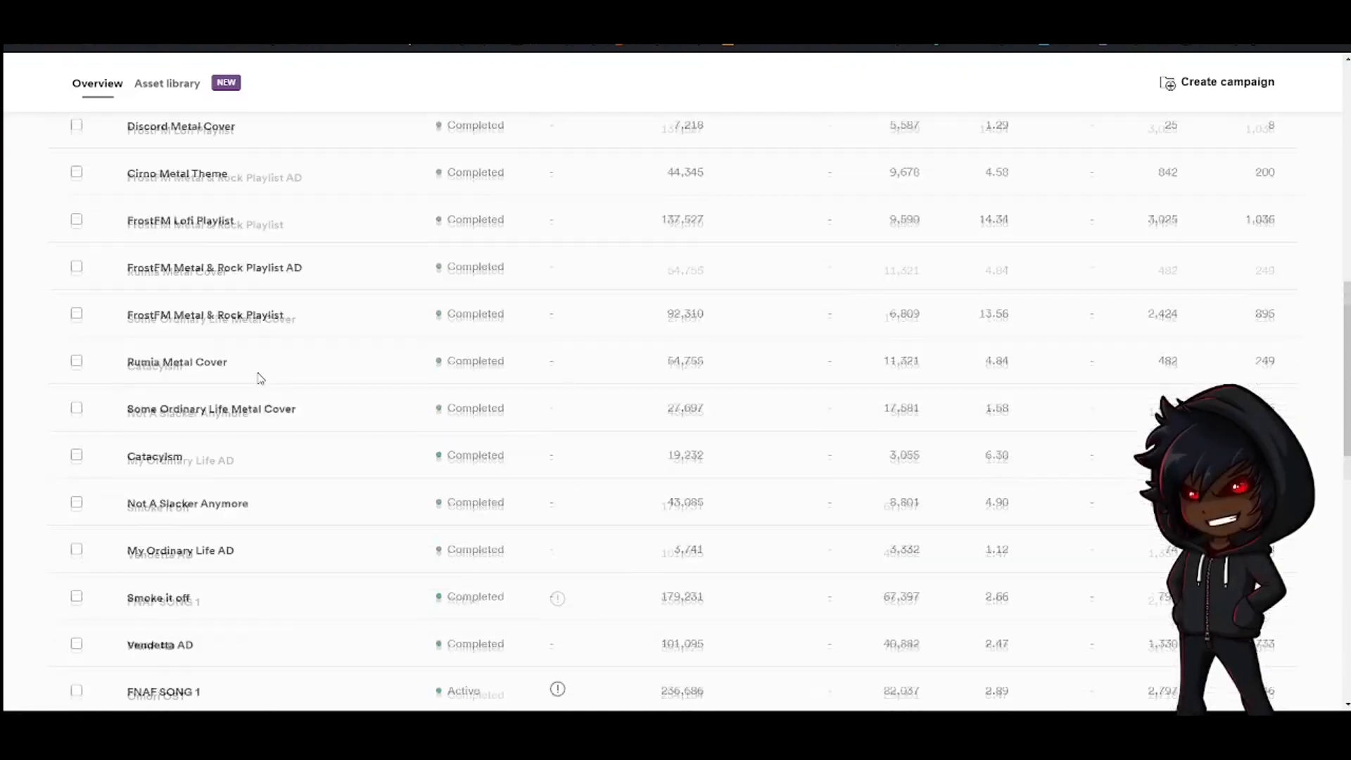
# Sort the campaigns by name, open the Helluva Boss/Hazbin Hotel AD campaign, and view its first ad set's report
pyautogui.click(138, 342)
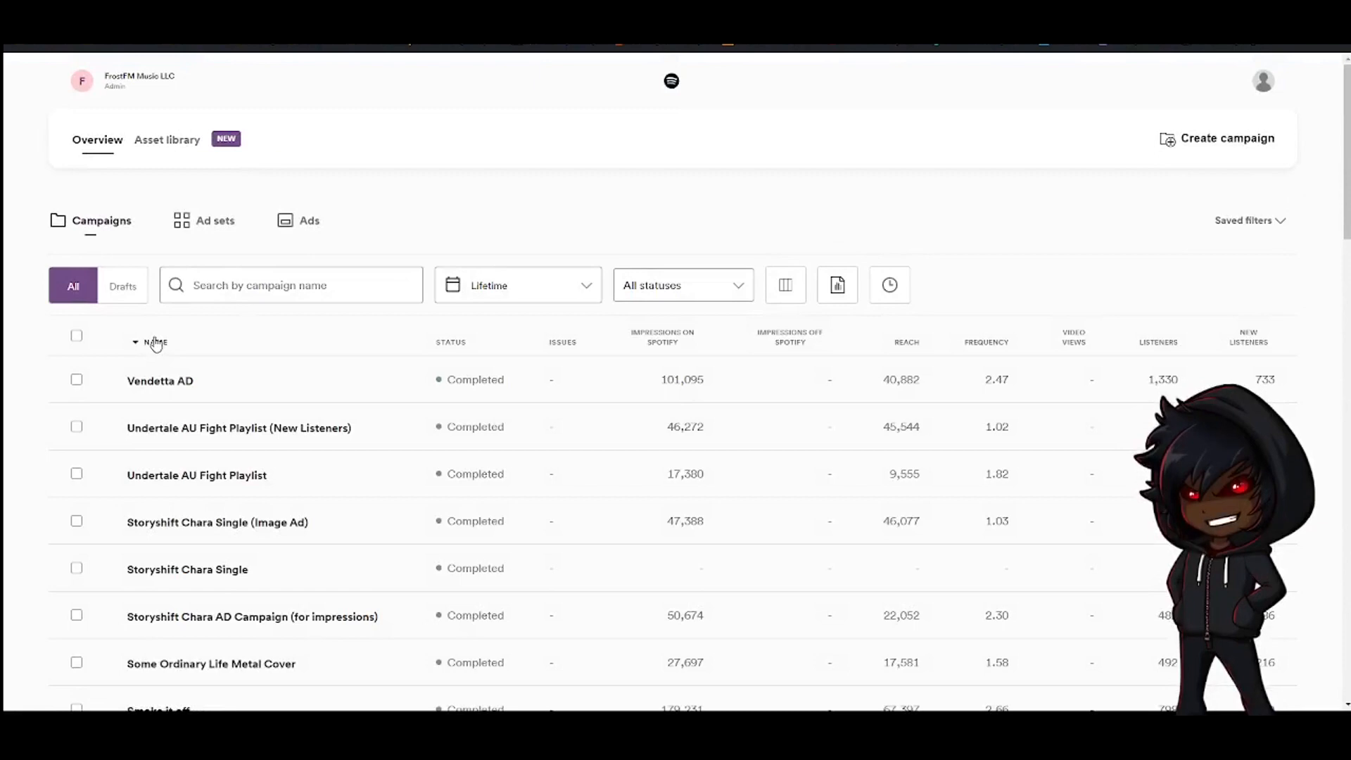
pyautogui.click(155, 343)
pyautogui.scroll(-15, 220, 430)
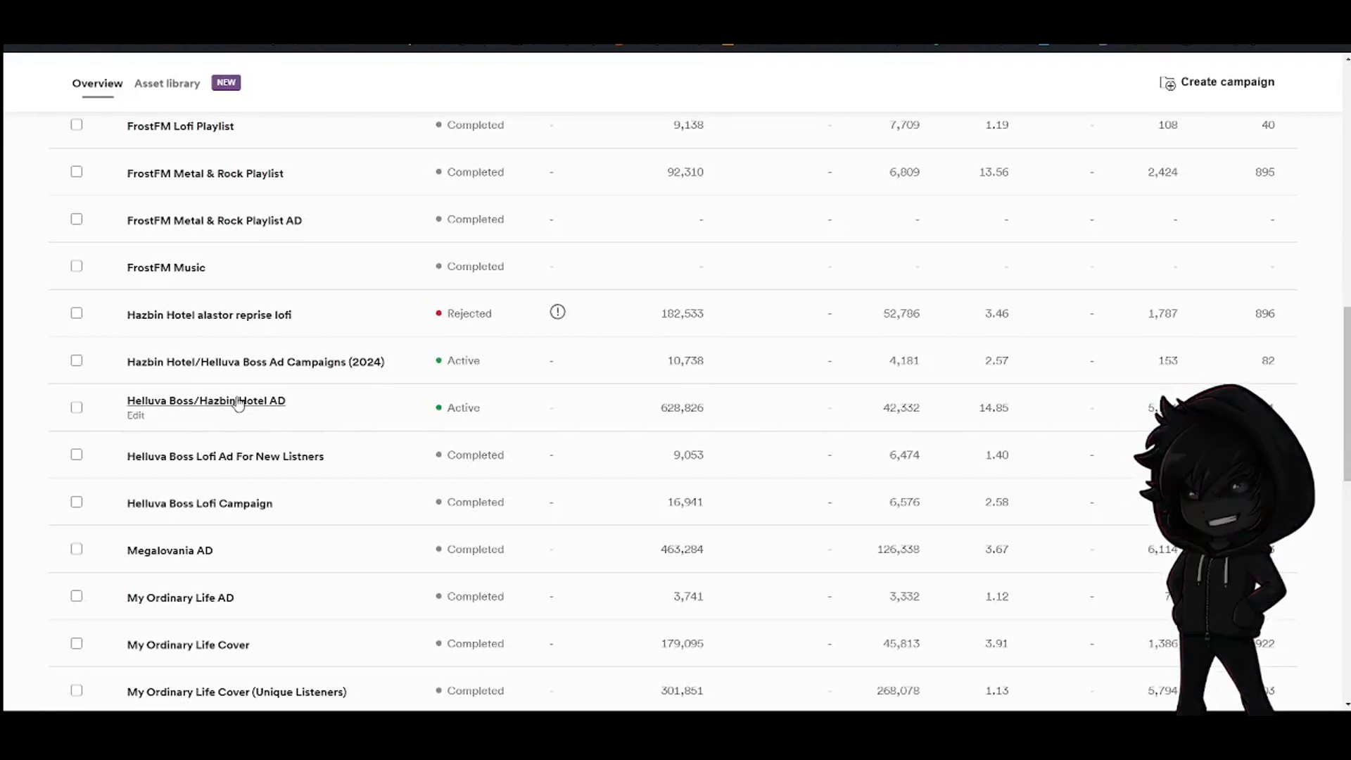
pyautogui.click(239, 402)
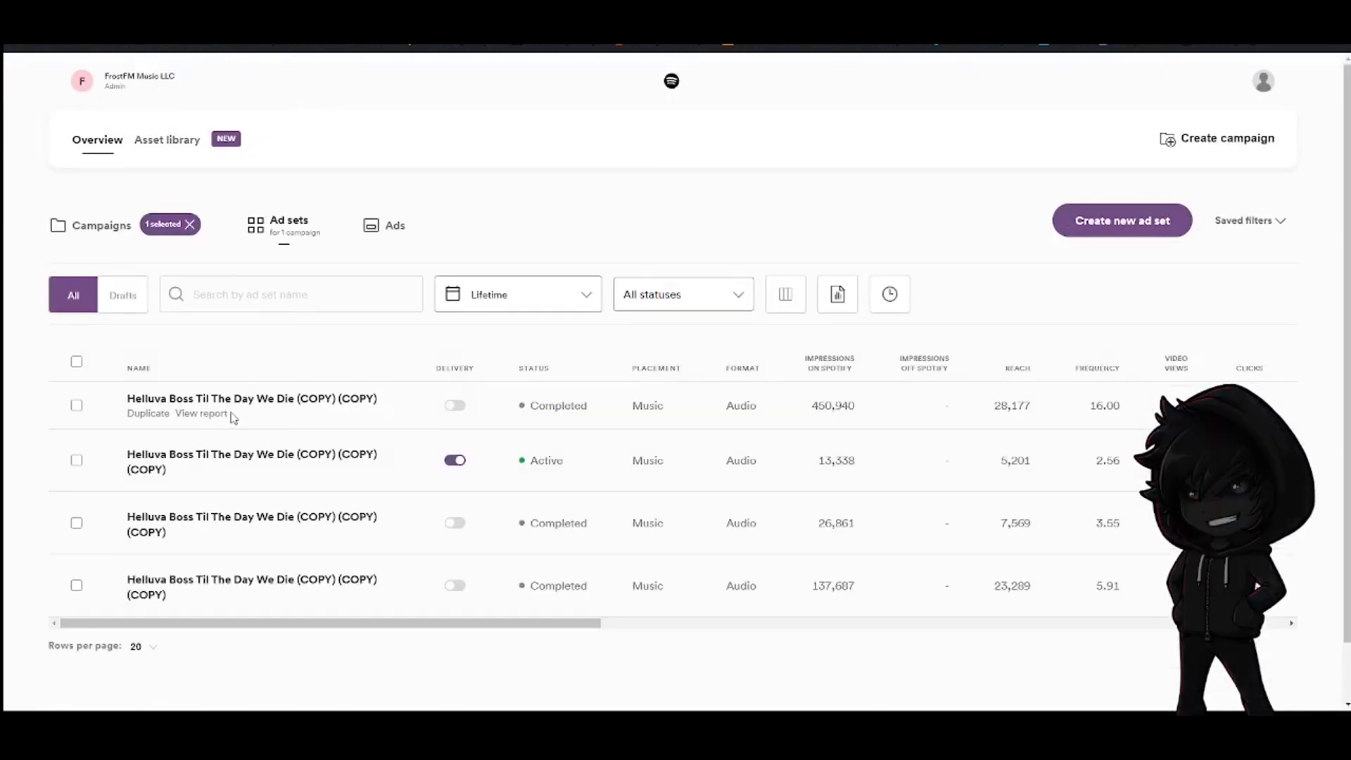
pyautogui.click(204, 415)
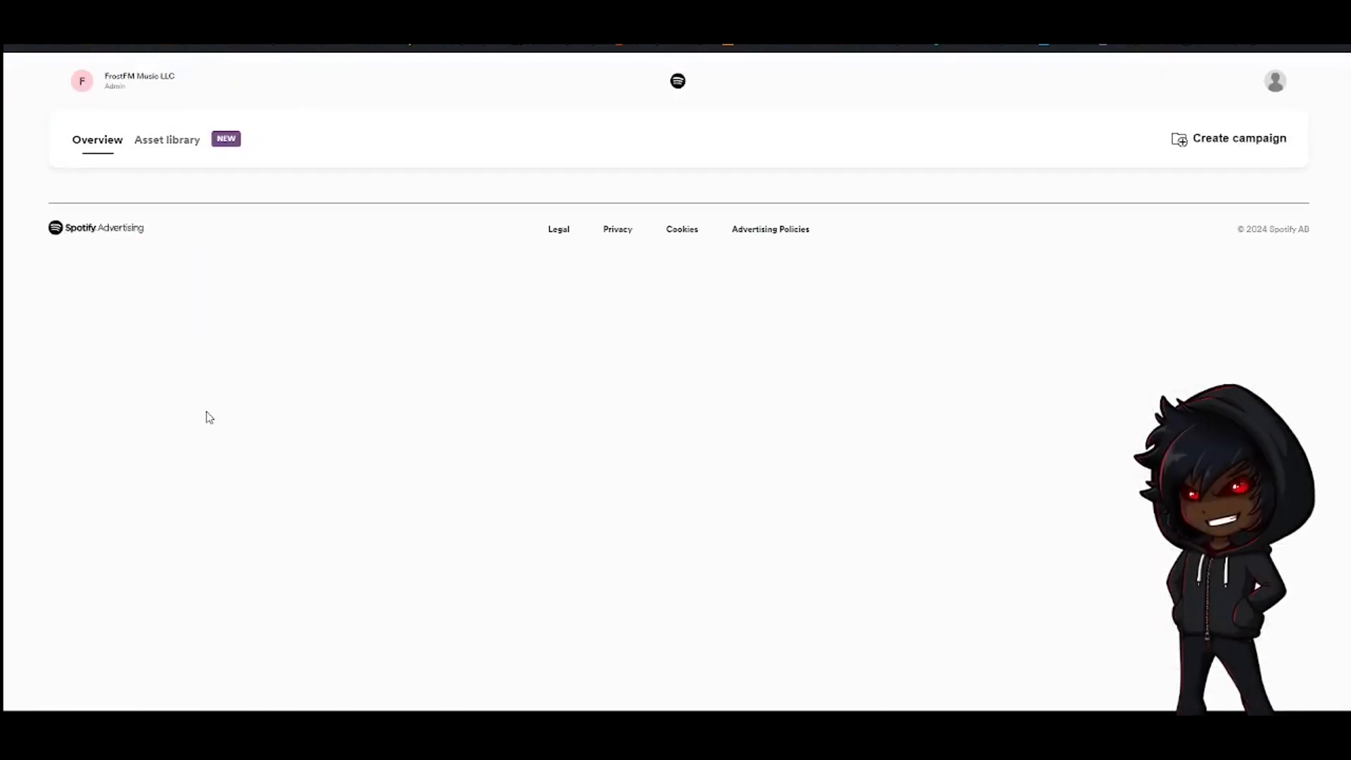
# Examine the ad set report's performance, spend, artist results and audience age breakdown
pyautogui.scroll(-10, 458, 407)
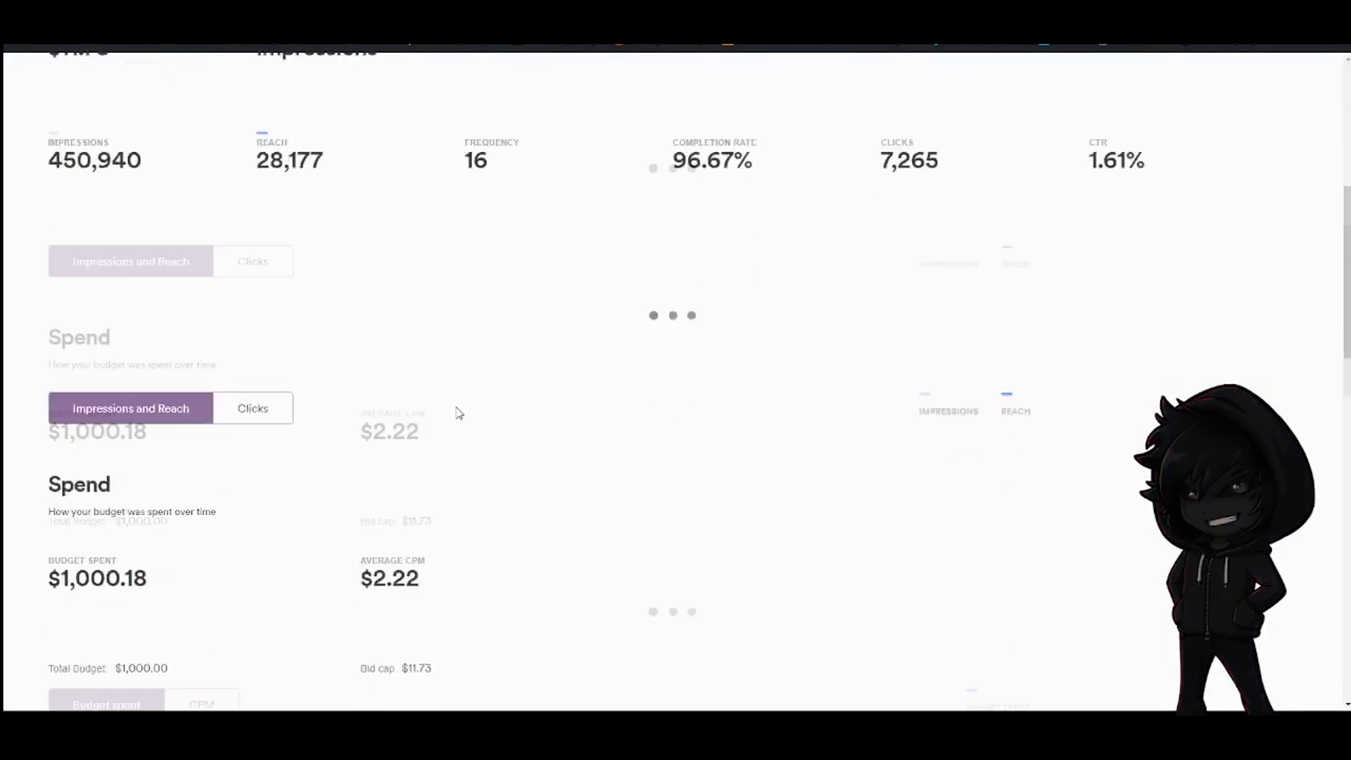
pyautogui.scroll(10, 458, 413)
pyautogui.scroll(-3, 338, 579)
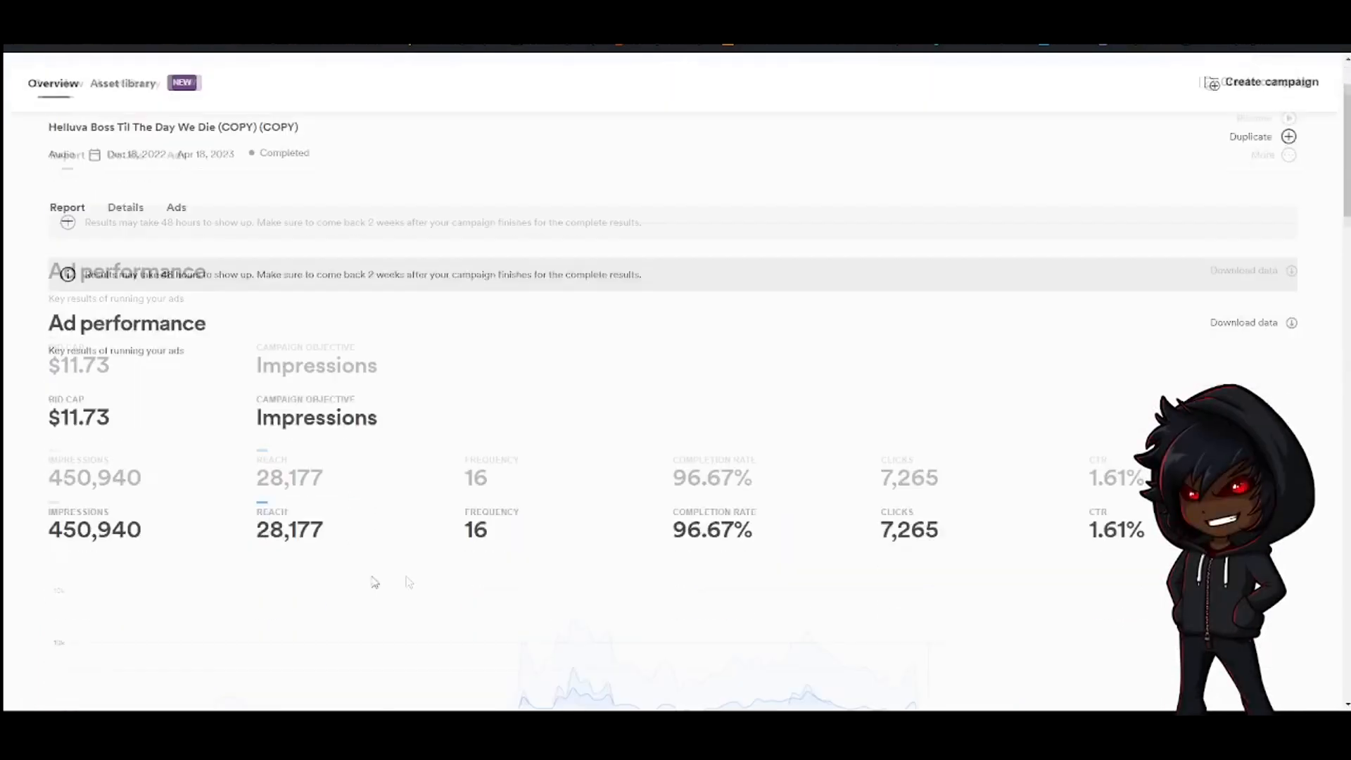
pyautogui.scroll(-12, 367, 457)
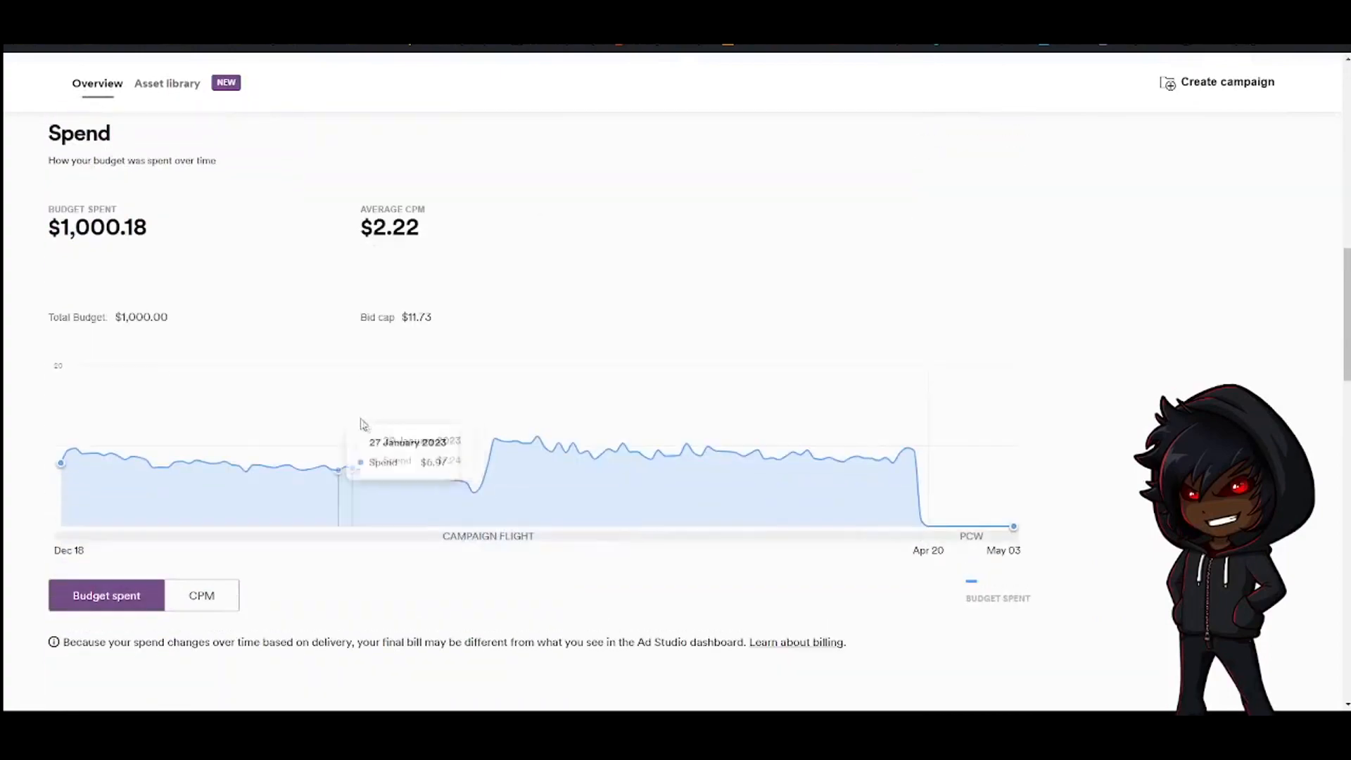
pyautogui.scroll(4, 363, 422)
pyautogui.scroll(-5, 368, 341)
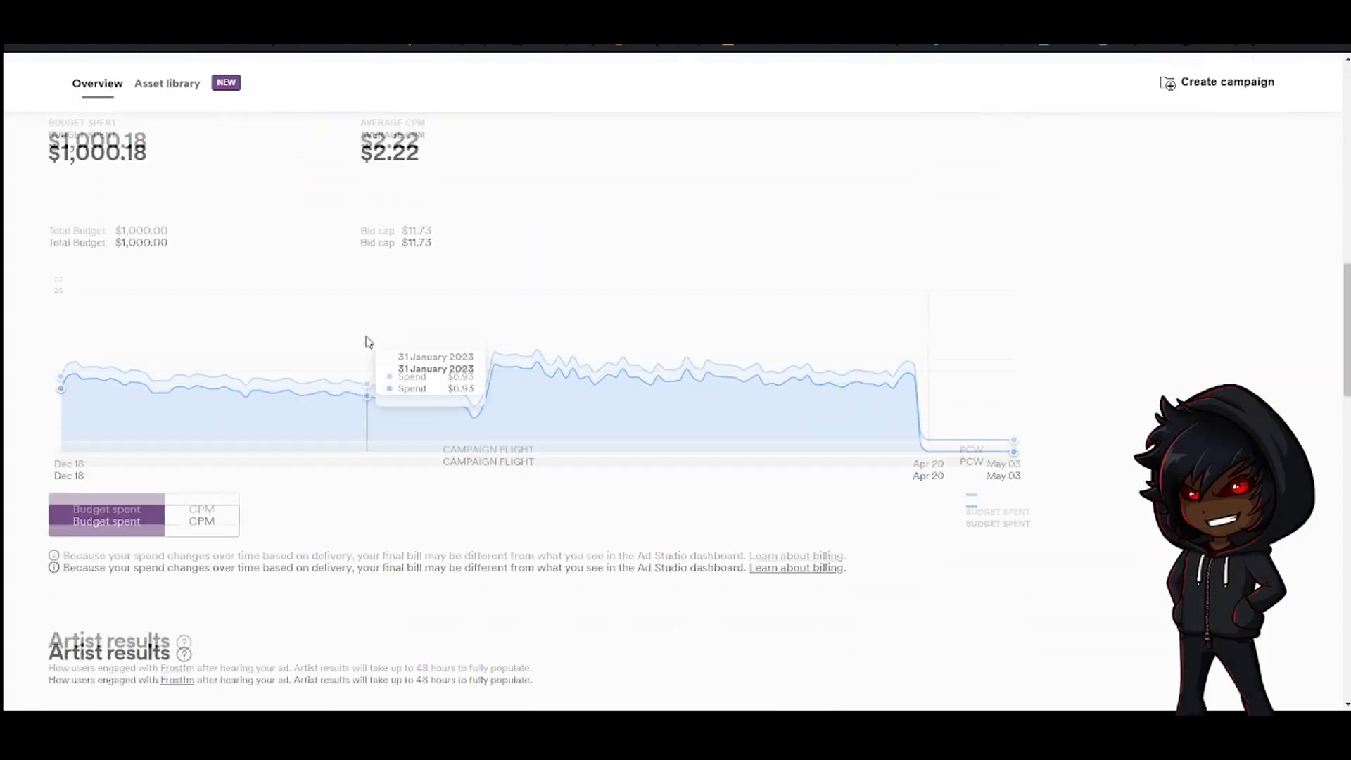
pyautogui.scroll(-5, 411, 379)
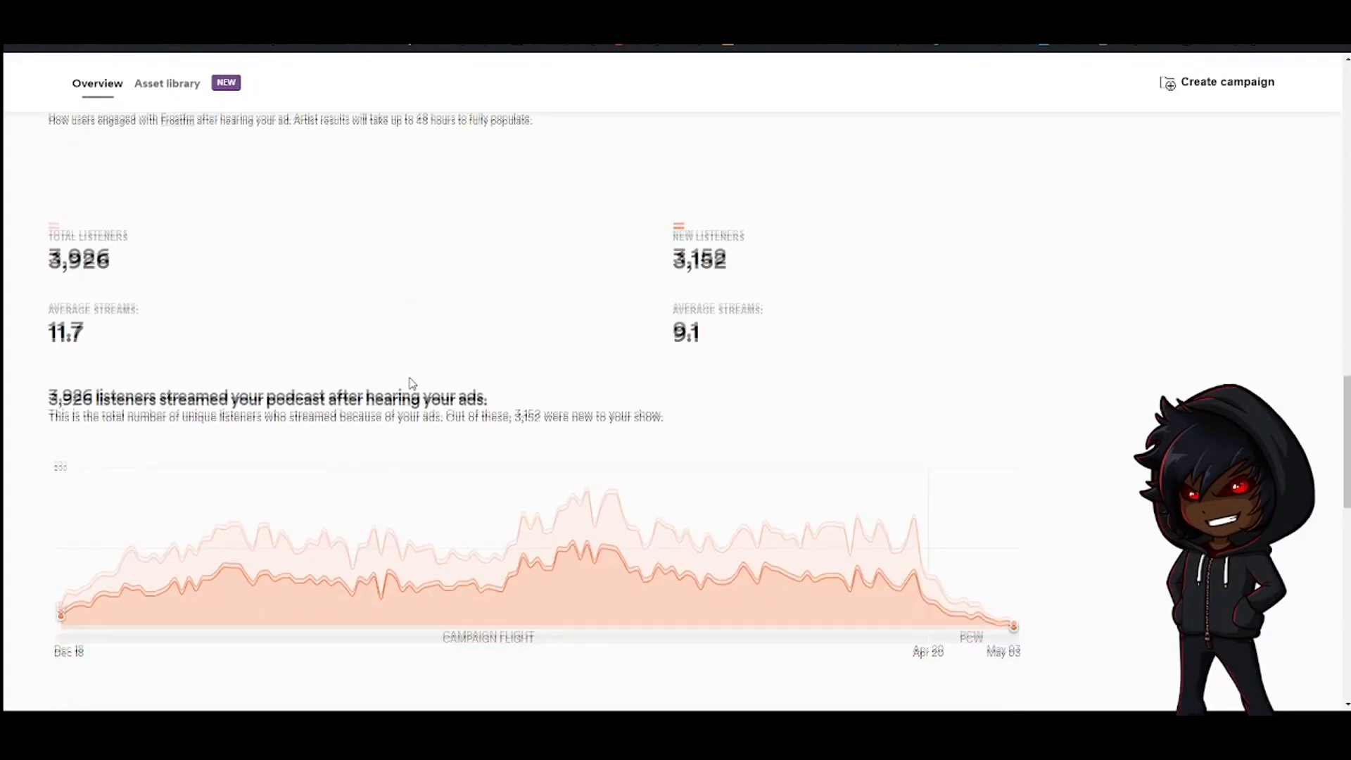
pyautogui.scroll(-1, 160, 277)
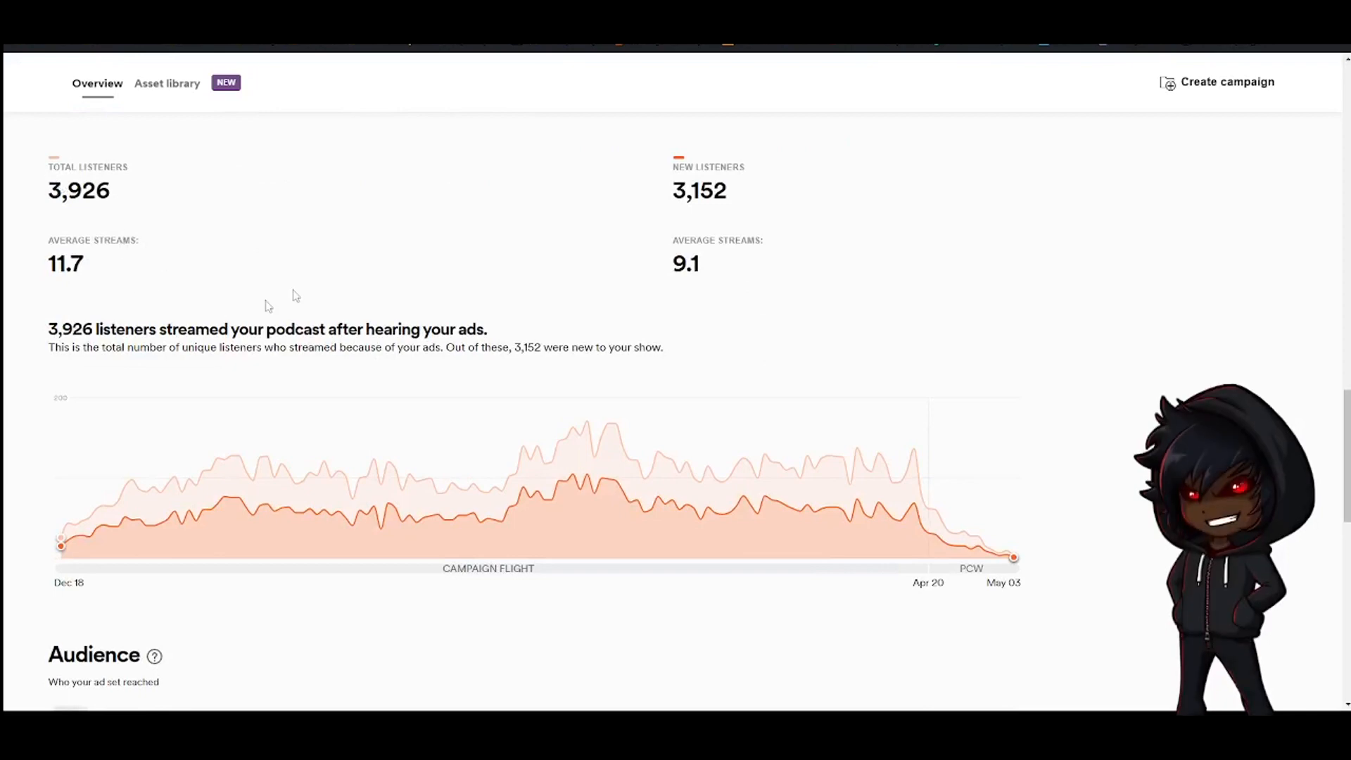
pyautogui.scroll(-8, 303, 405)
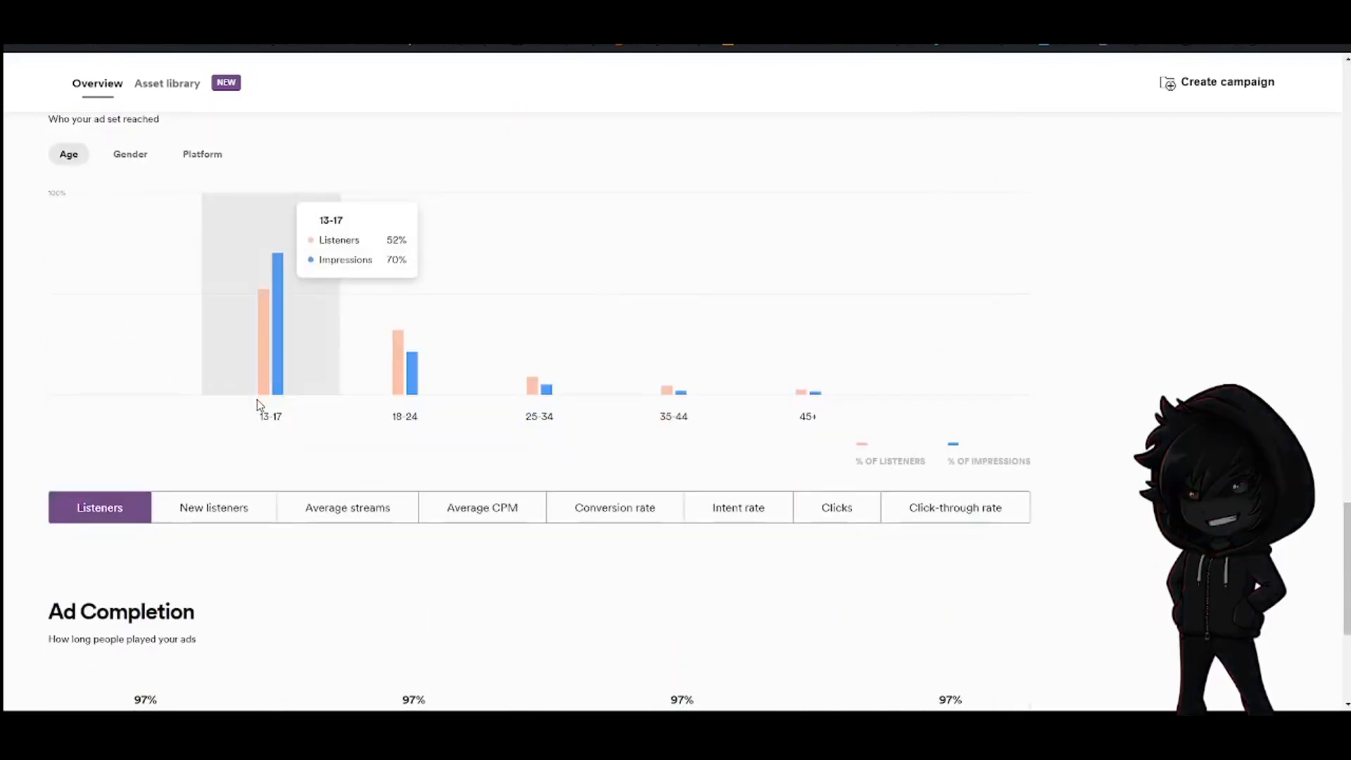
pyautogui.scroll(-4, 774, 378)
pyautogui.scroll(10, 702, 374)
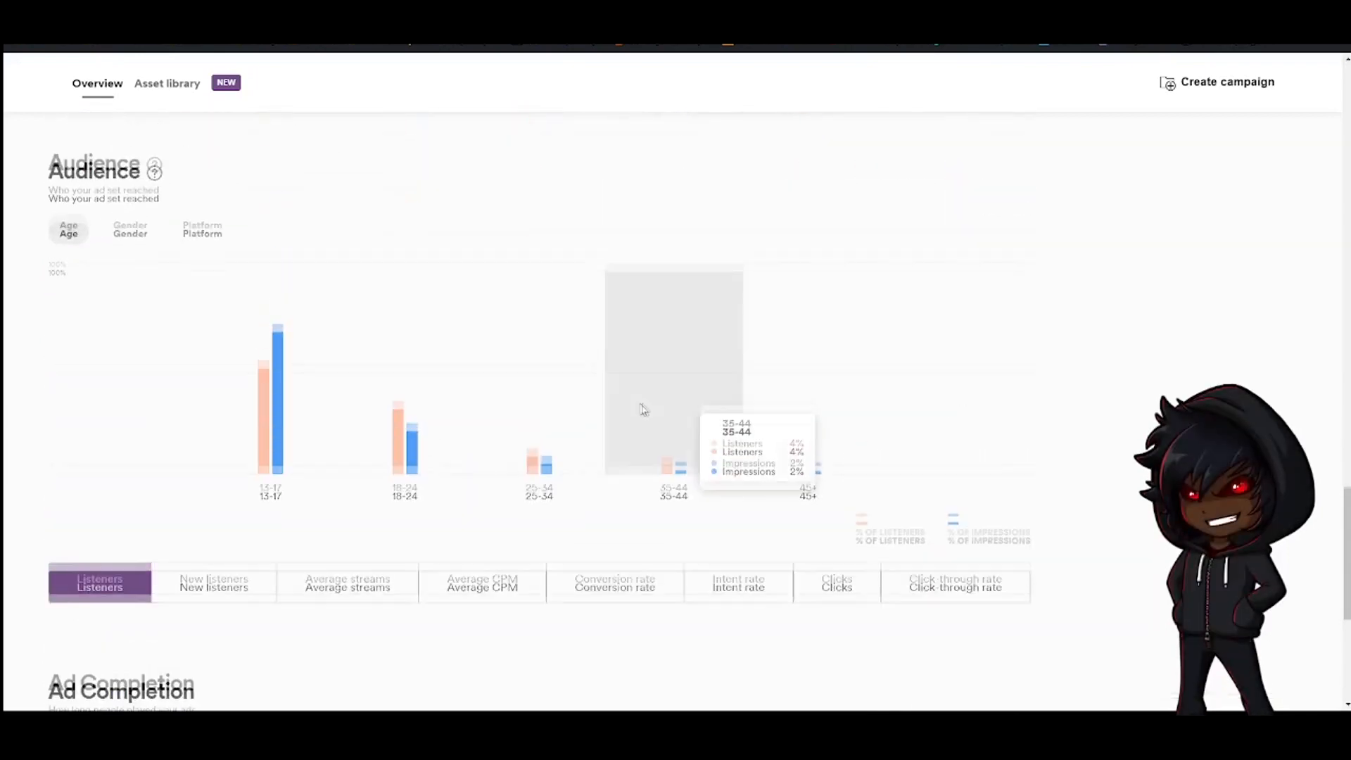
pyautogui.scroll(3, 631, 408)
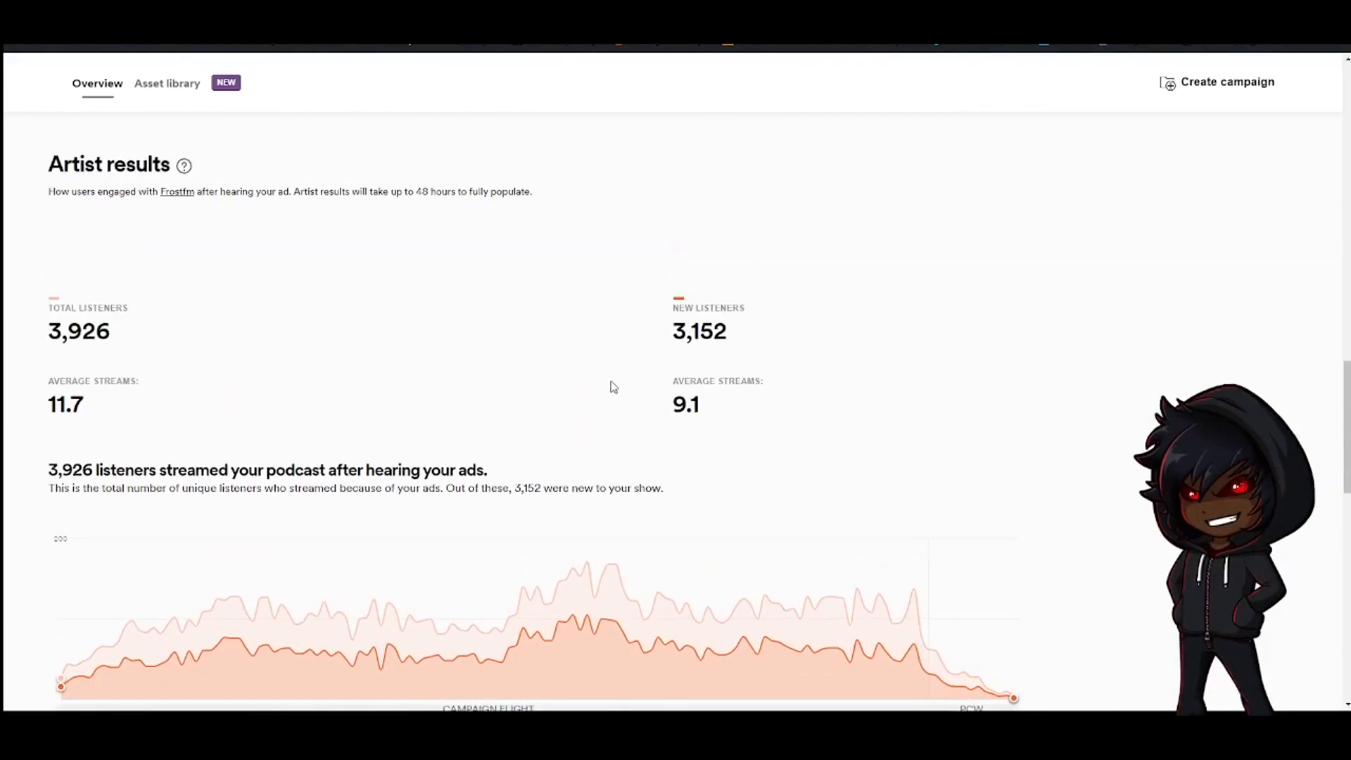